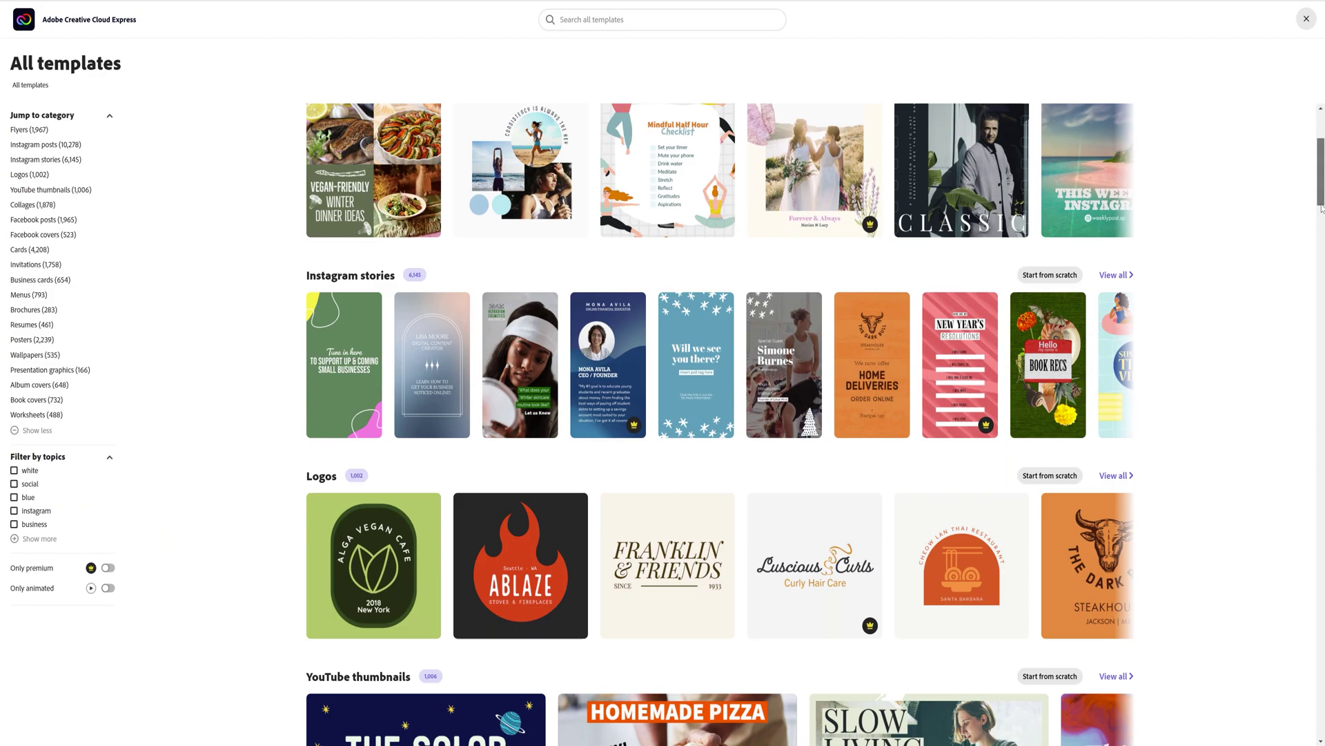
- Scroll down the Express home page to view the new-project formats and templates
{"action": "scroll", "coordinate": [663, 414], "scroll_direction": "down", "scroll_amount": 8}
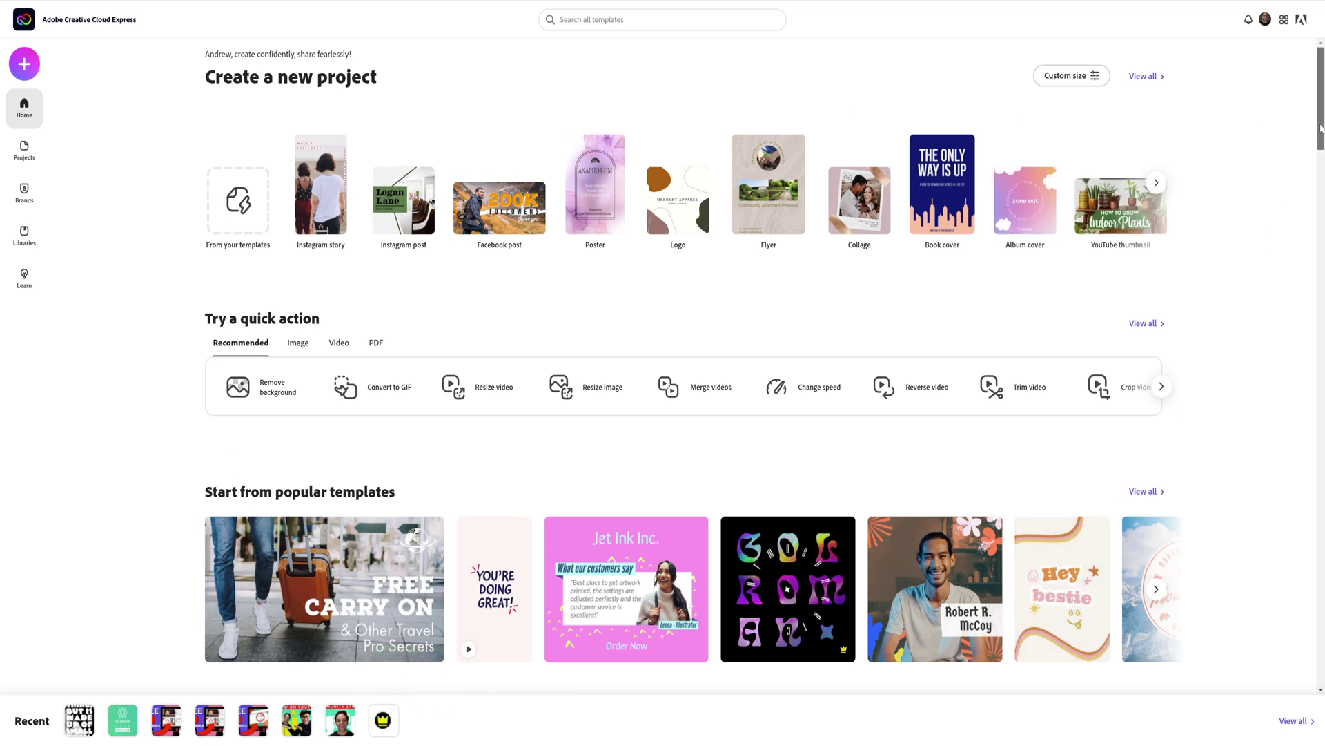
- Scroll through the home page template categories
{"action": "scroll", "coordinate": [1320, 127], "scroll_direction": "down", "scroll_amount": 10}
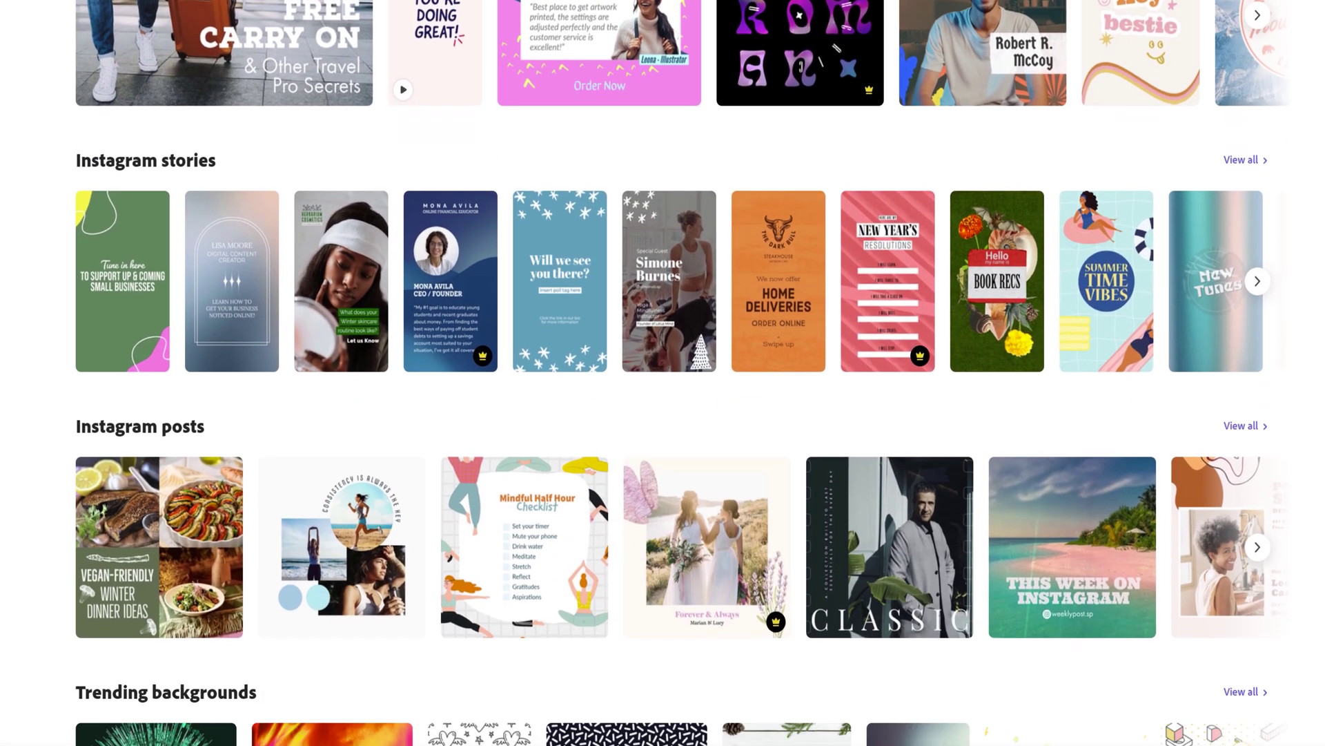
{"action": "scroll", "coordinate": [663, 373], "scroll_direction": "down", "scroll_amount": 15}
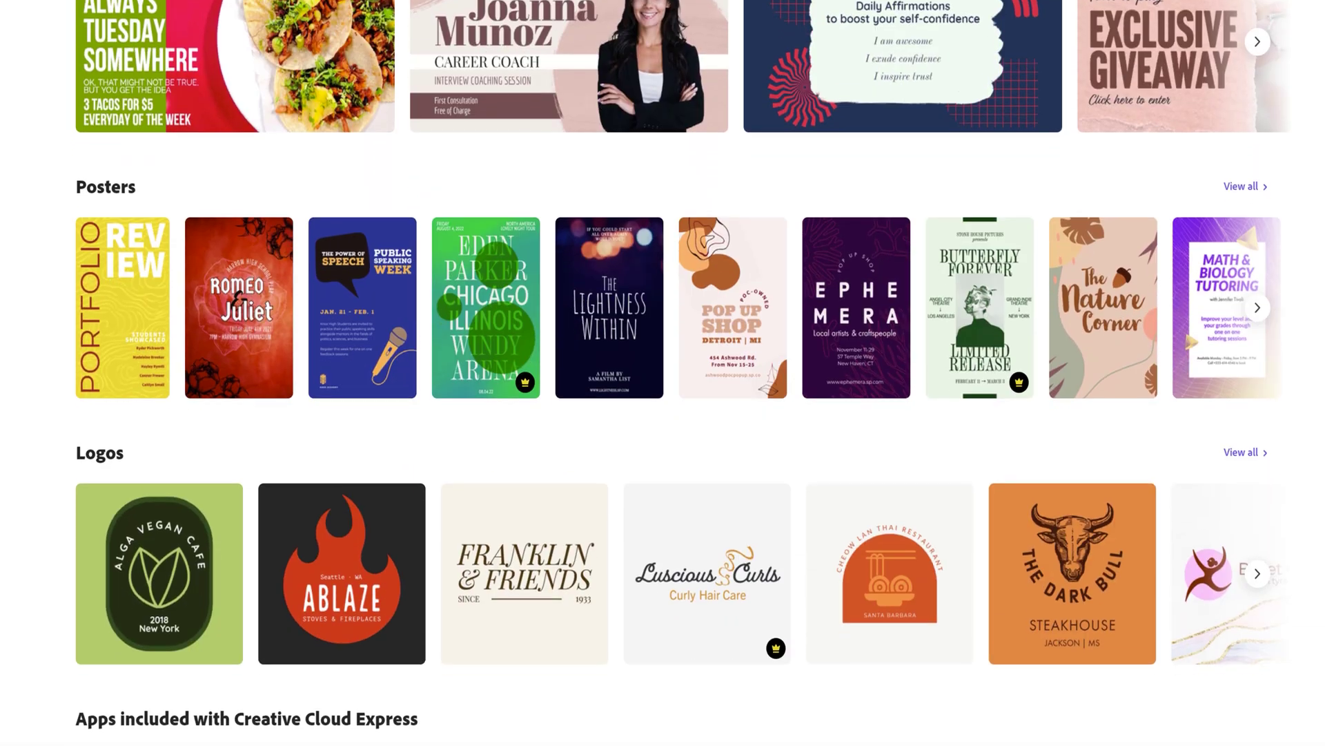
{"action": "scroll", "coordinate": [663, 373], "scroll_direction": "down", "scroll_amount": 10}
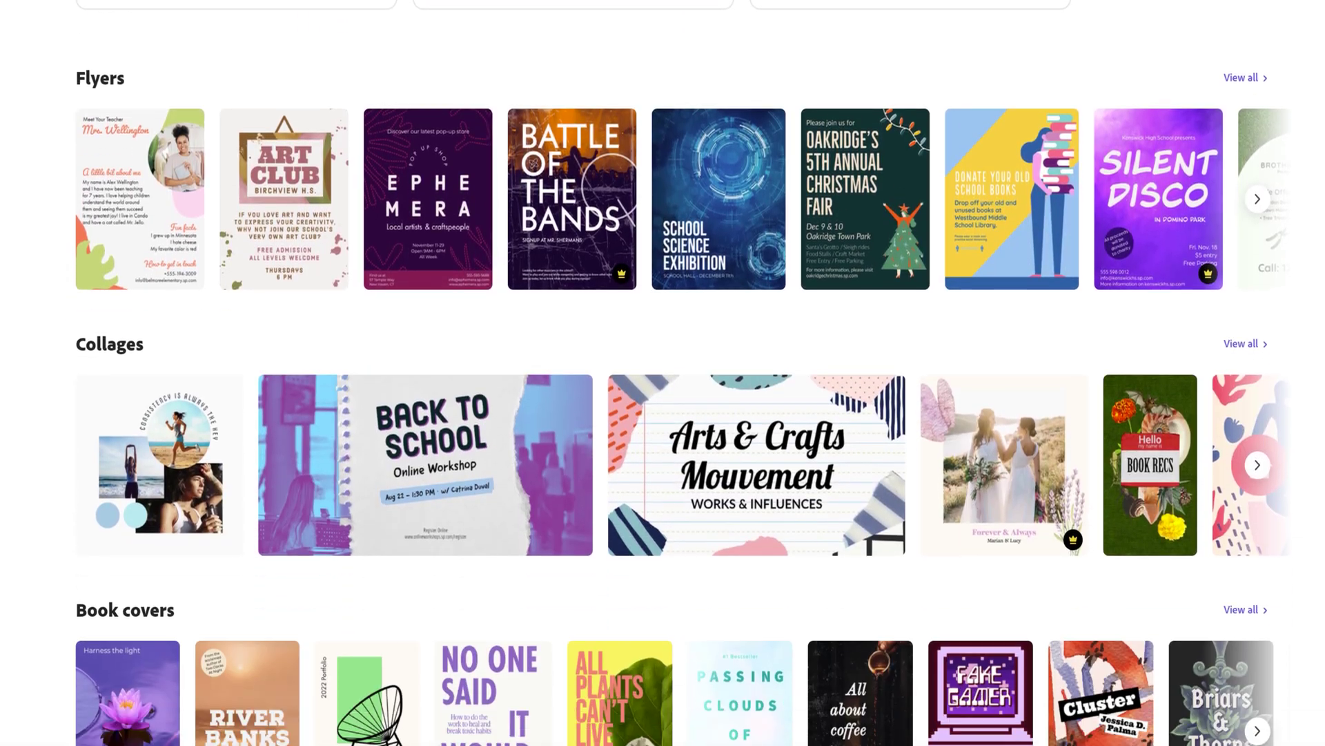
{"action": "scroll", "coordinate": [662, 372], "scroll_direction": "down", "scroll_amount": 10}
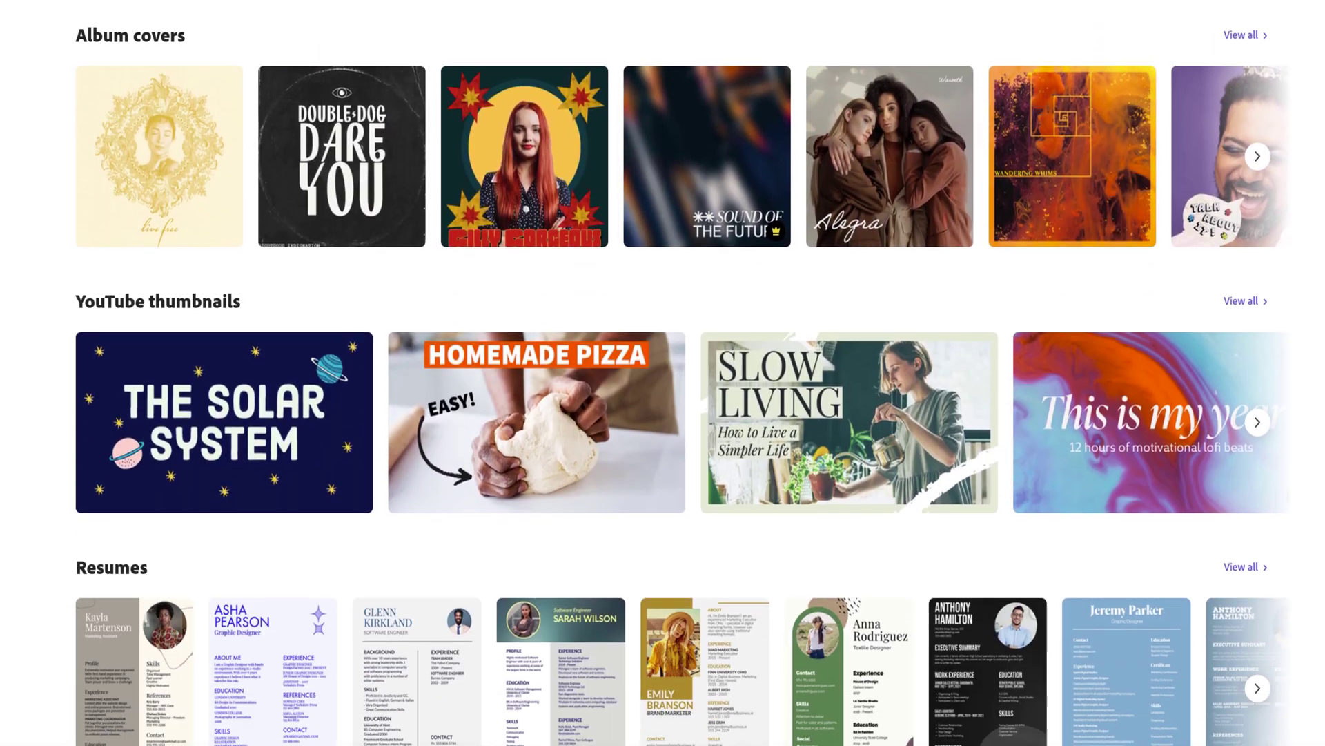
{"action": "scroll", "coordinate": [663, 373], "scroll_direction": "down", "scroll_amount": 2}
{"action": "scroll", "coordinate": [663, 373], "scroll_direction": "up", "scroll_amount": 20}
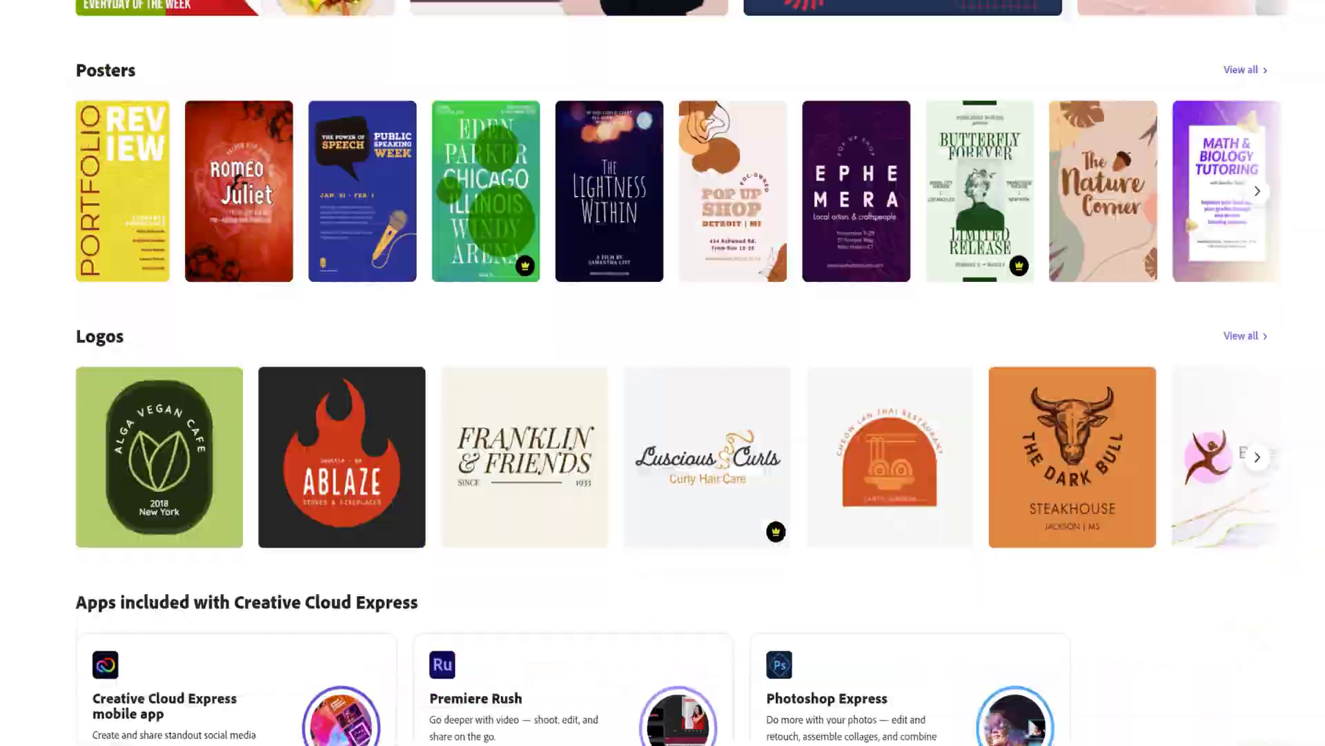
{"action": "scroll", "coordinate": [663, 373], "scroll_direction": "up", "scroll_amount": 15}
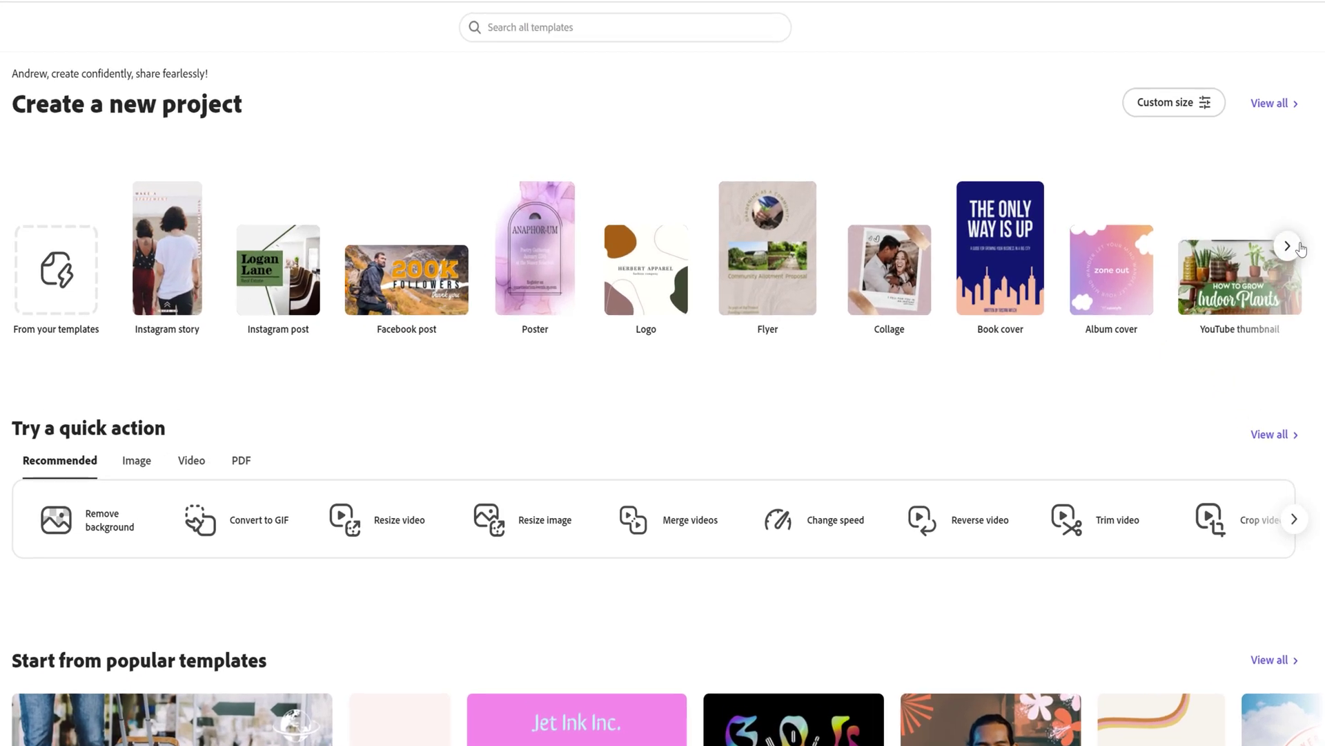
- Show more new-project types, then search all templates for 'YouTube Thumbnails'
{"action": "left_click", "coordinate": [1297, 248]}
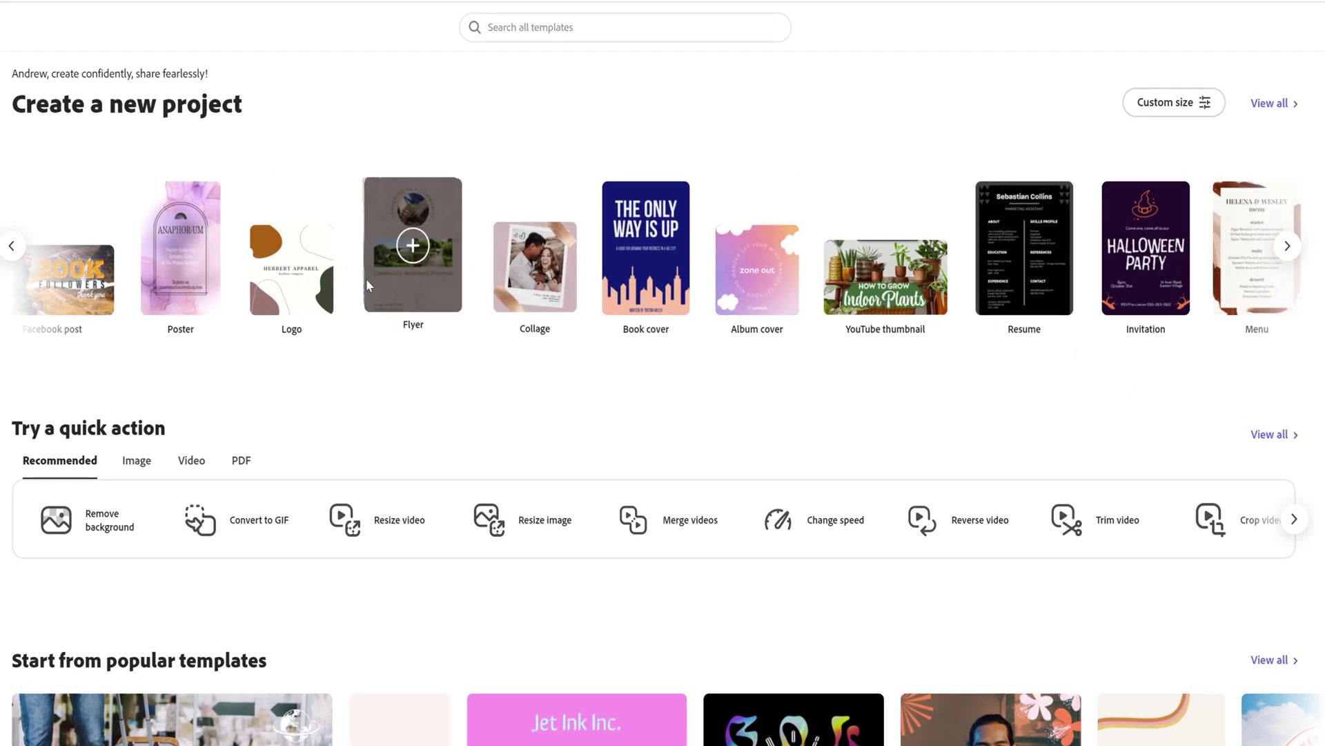
{"action": "scroll", "coordinate": [1151, 474], "scroll_direction": "down", "scroll_amount": 3}
{"action": "scroll", "coordinate": [1152, 474], "scroll_direction": "down", "scroll_amount": 20}
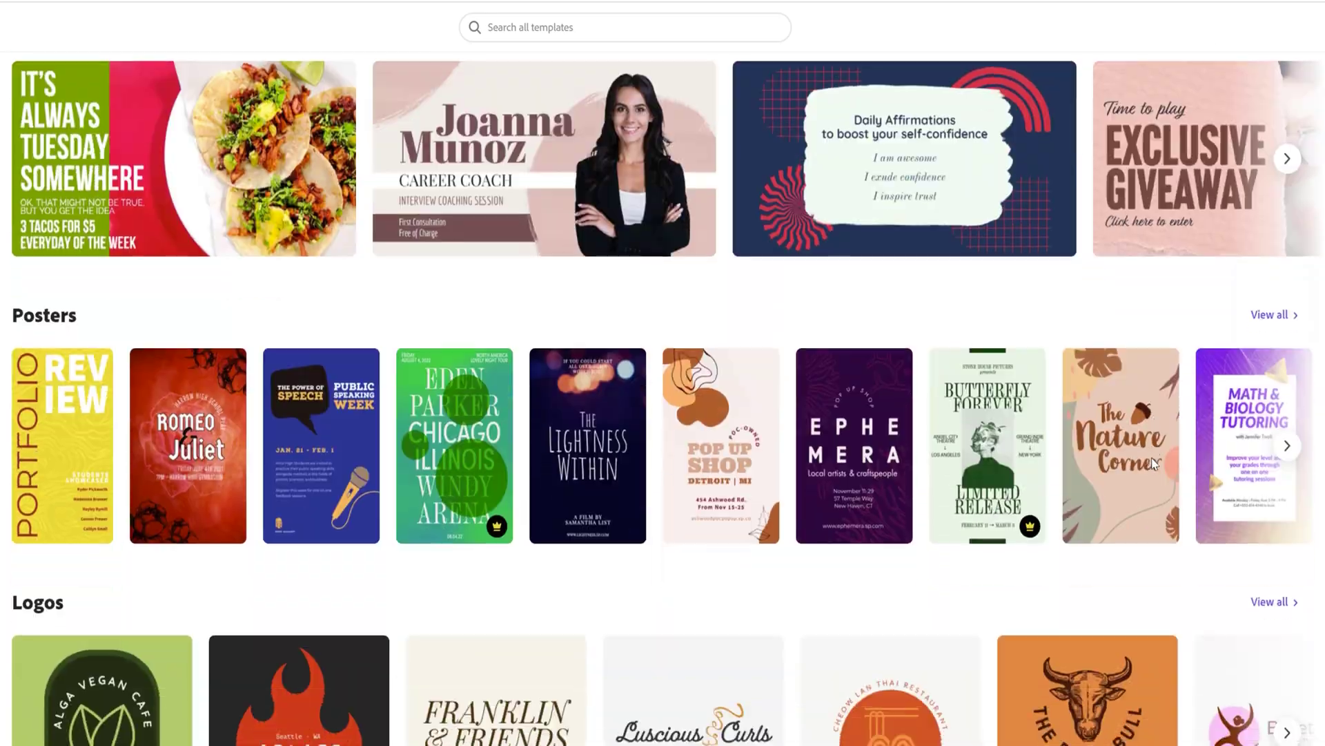
{"action": "scroll", "coordinate": [1152, 456], "scroll_direction": "down", "scroll_amount": 14}
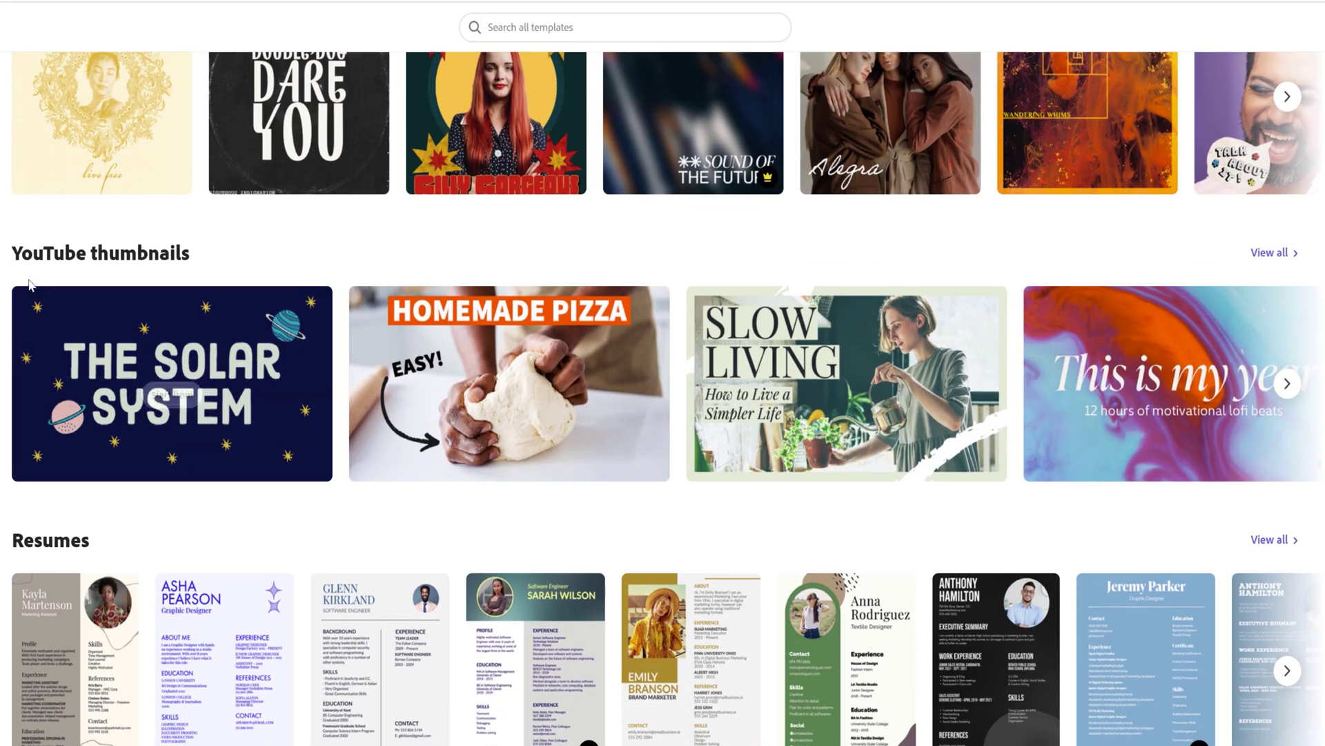
{"action": "left_click", "coordinate": [674, 36]}
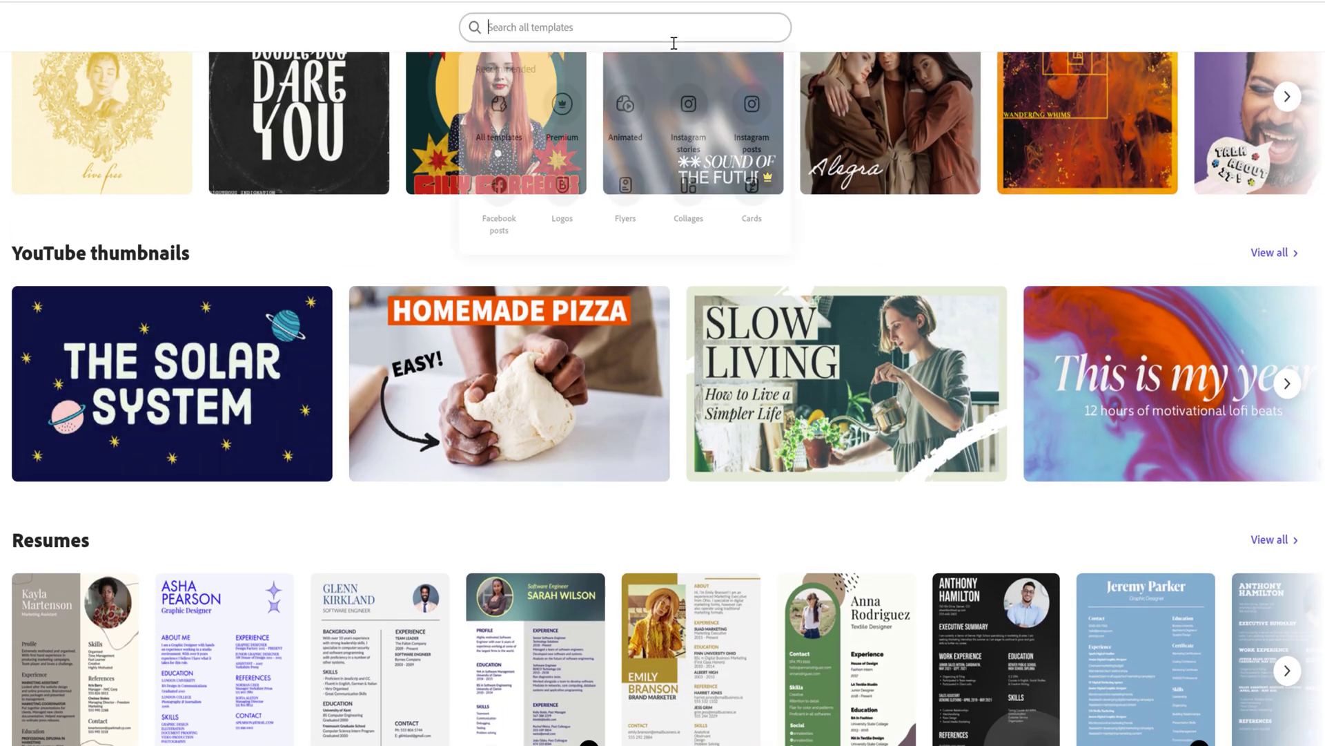
{"action": "type", "text": "YouTube Thumbnails"}
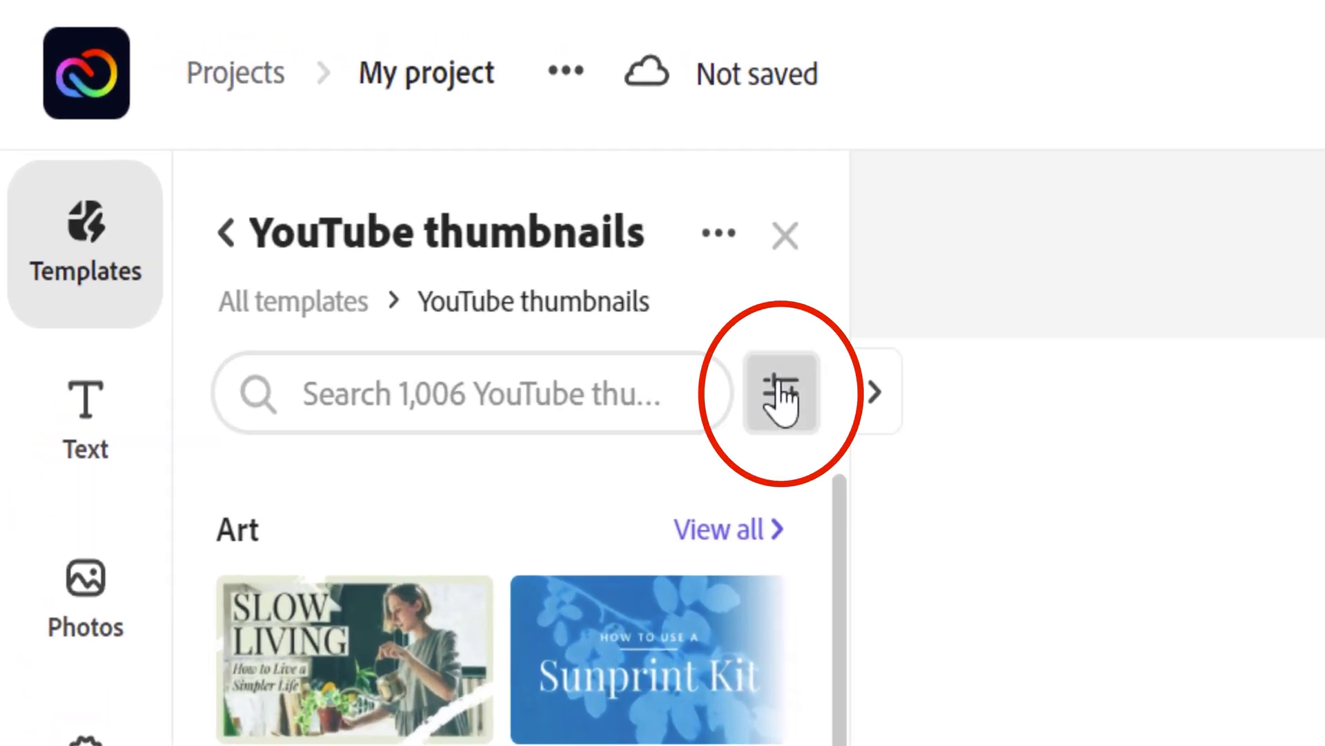
- Expand the YouTube thumbnail template browser to show category counts and topic filters
{"action": "left_click", "coordinate": [781, 397]}
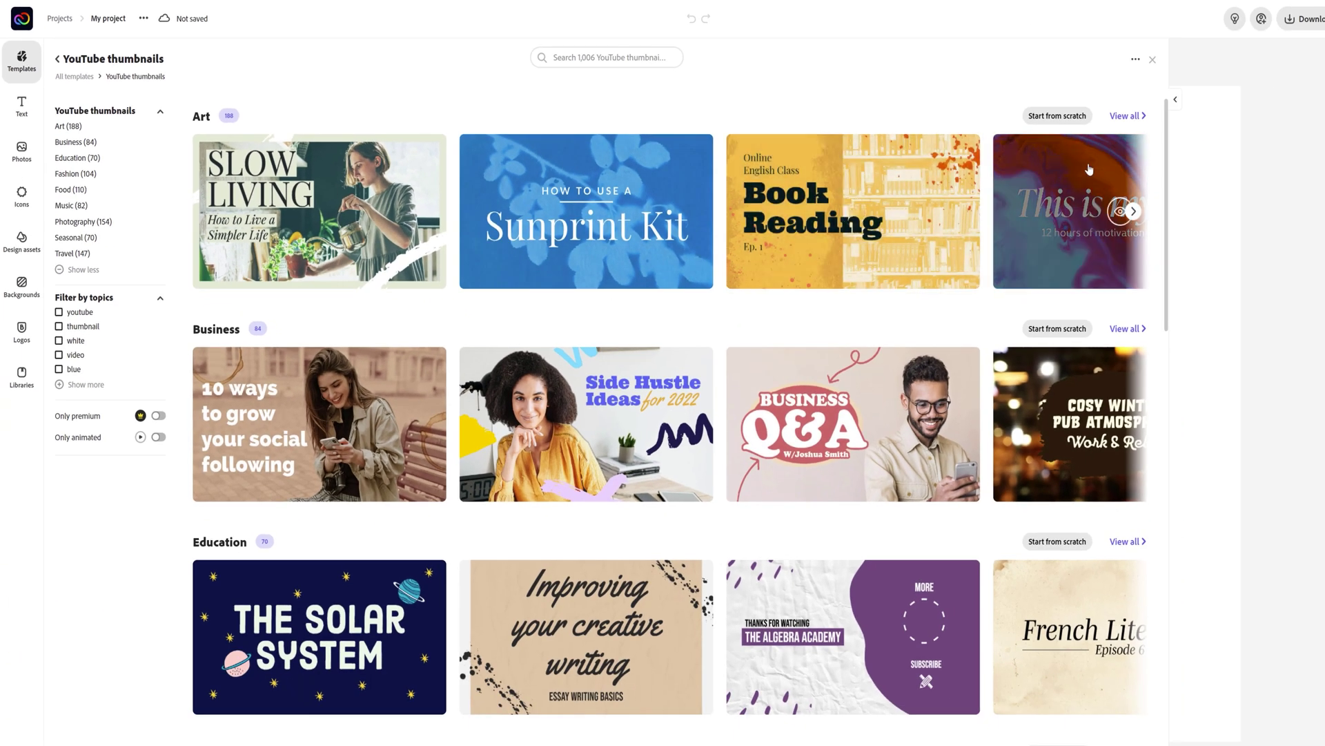
{"action": "scroll", "coordinate": [1168, 276], "scroll_direction": "down", "scroll_amount": 15}
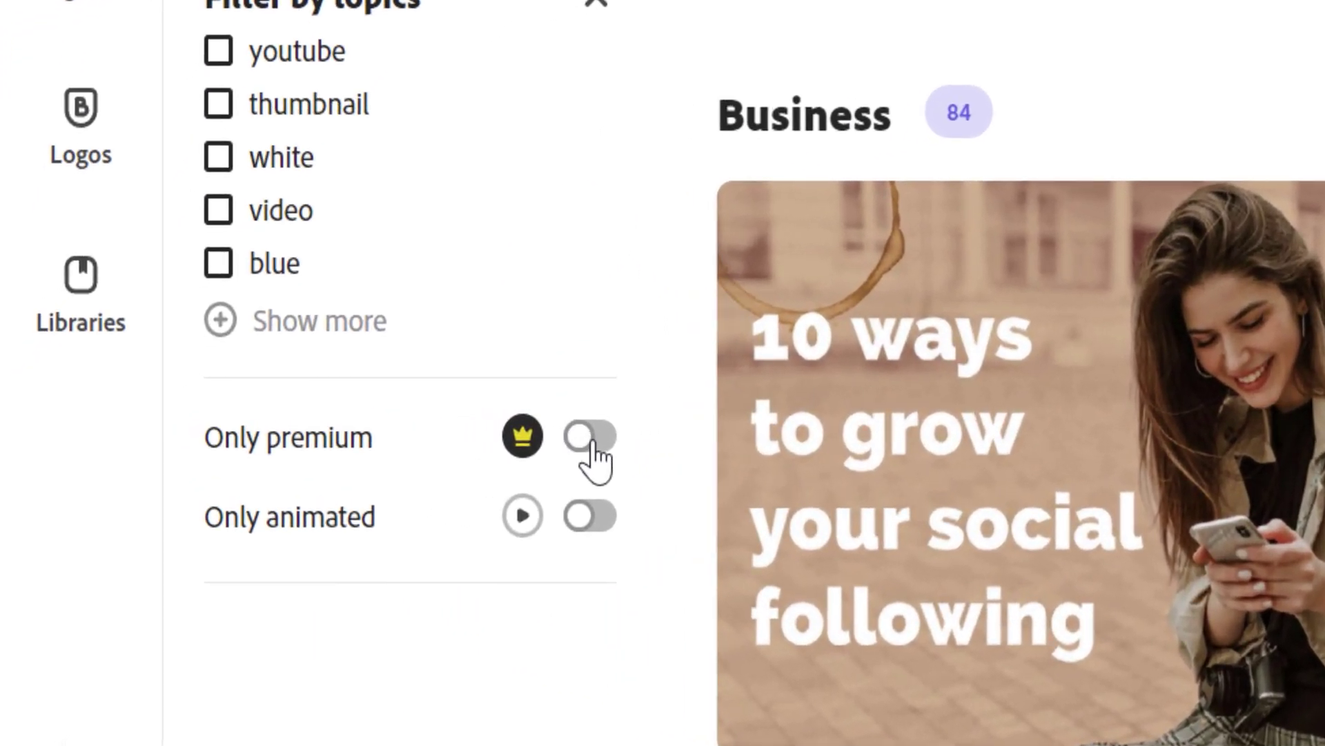
- Preview the Only premium and Only animated template filters, then remove the animated restriction
{"action": "left_click", "coordinate": [592, 442]}
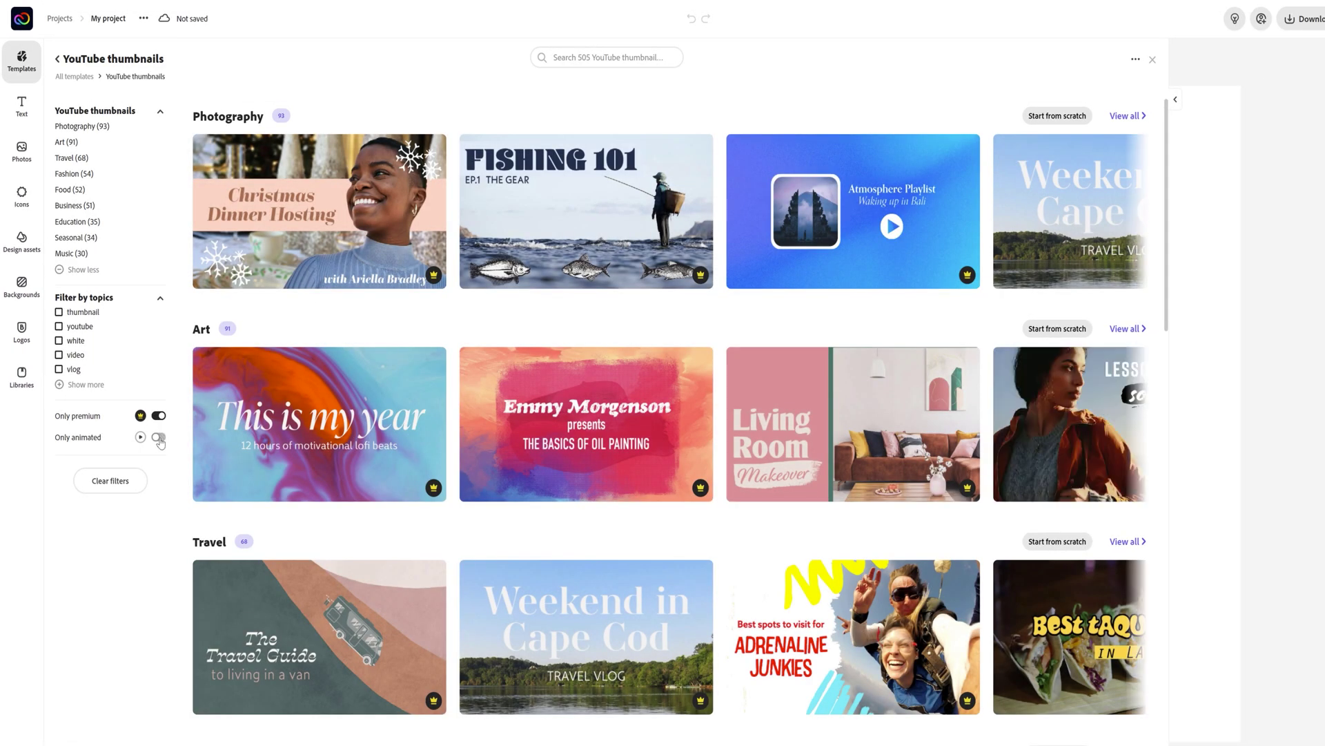
{"action": "left_click", "coordinate": [159, 438]}
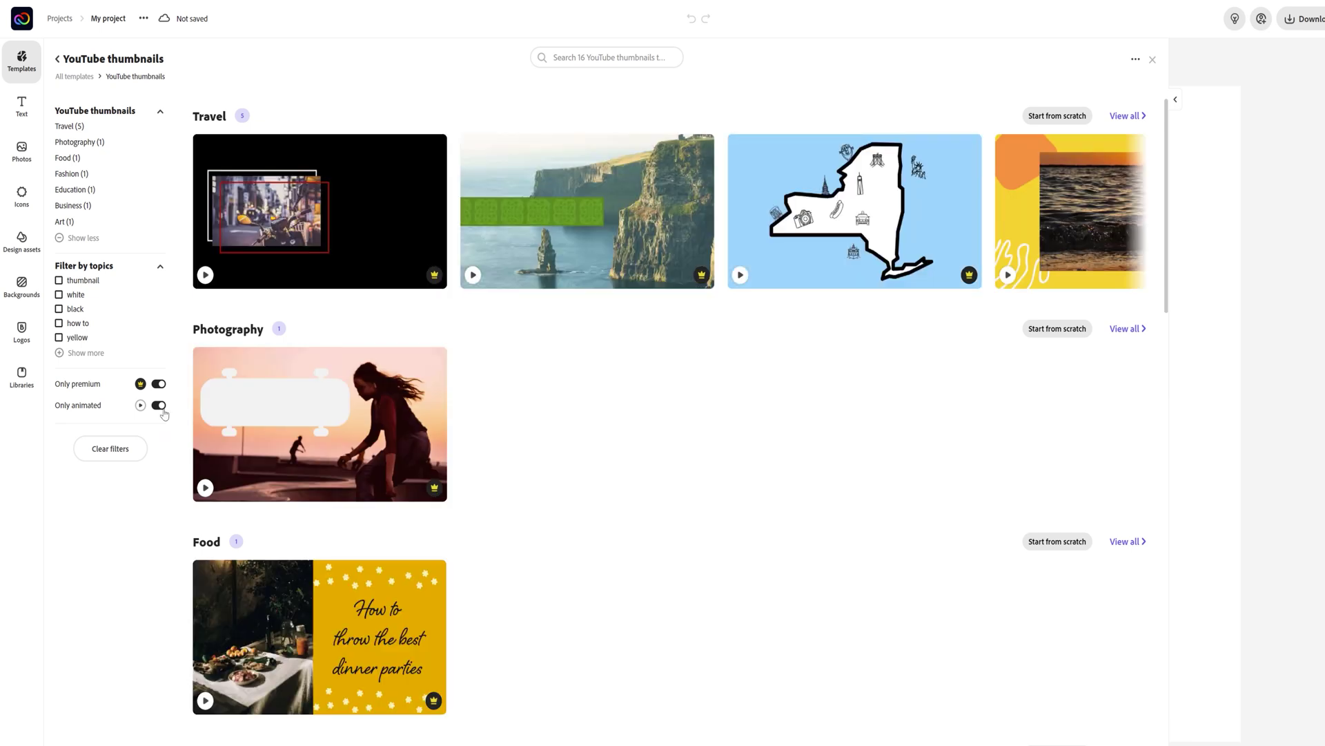
{"action": "left_click", "coordinate": [161, 407]}
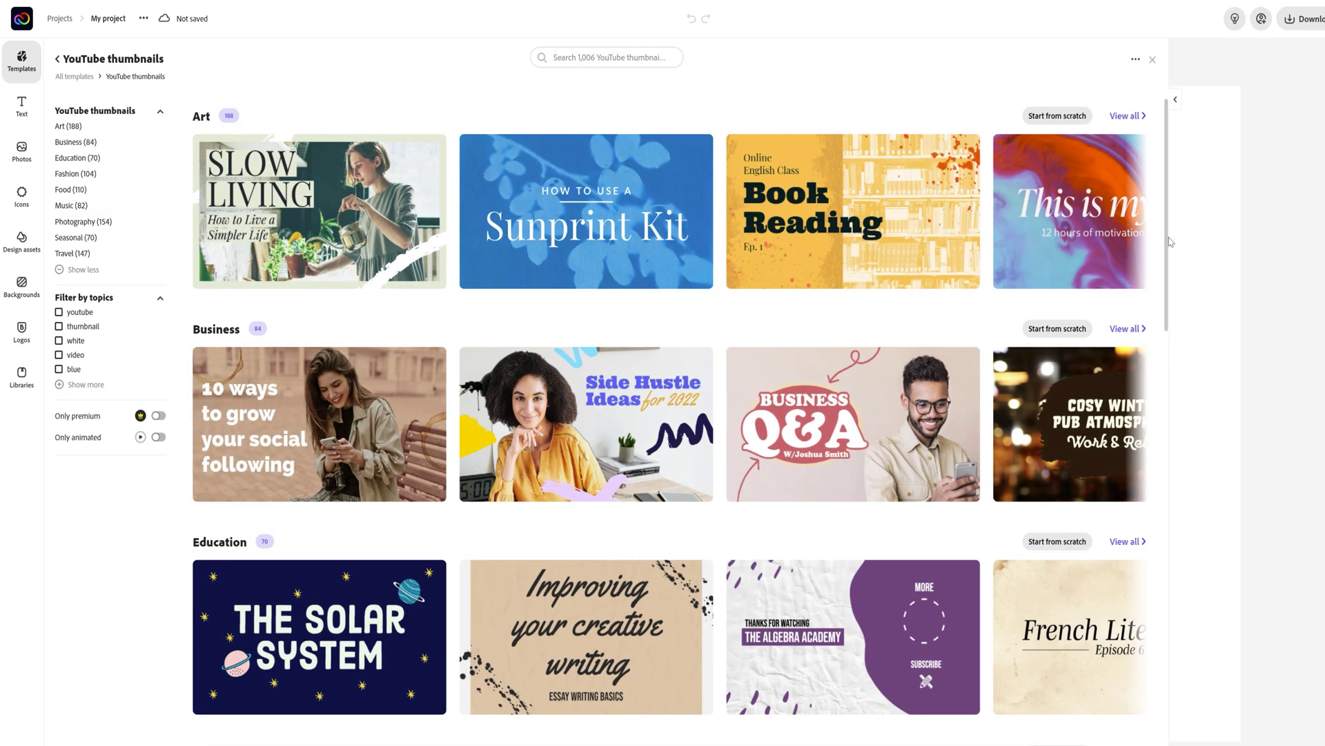
- Load the Social Media Growth template onto the canvas and close the Templates panel
{"action": "left_click_drag", "start_coordinate": [1170, 241], "coordinate": [1187, 737]}
{"action": "scroll", "coordinate": [861, 469], "scroll_direction": "down", "scroll_amount": 10}
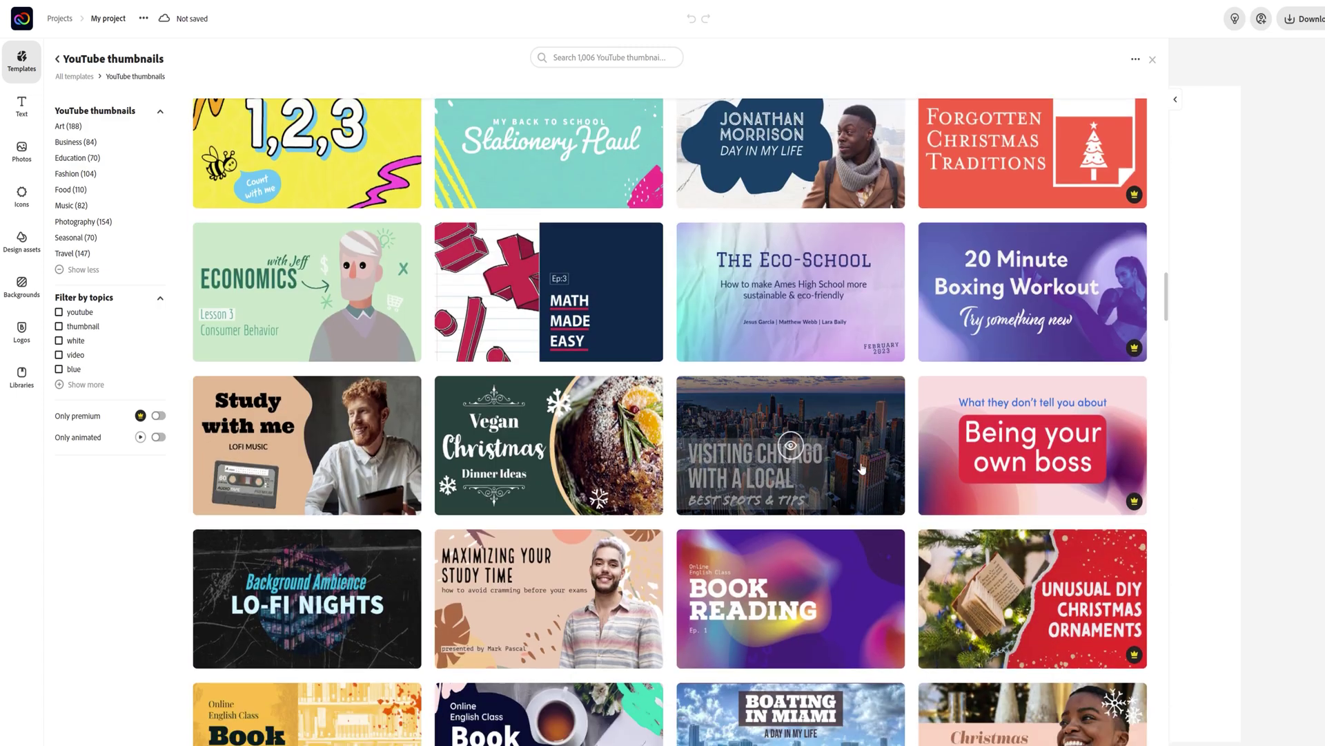
{"action": "scroll", "coordinate": [861, 468], "scroll_direction": "down", "scroll_amount": 15}
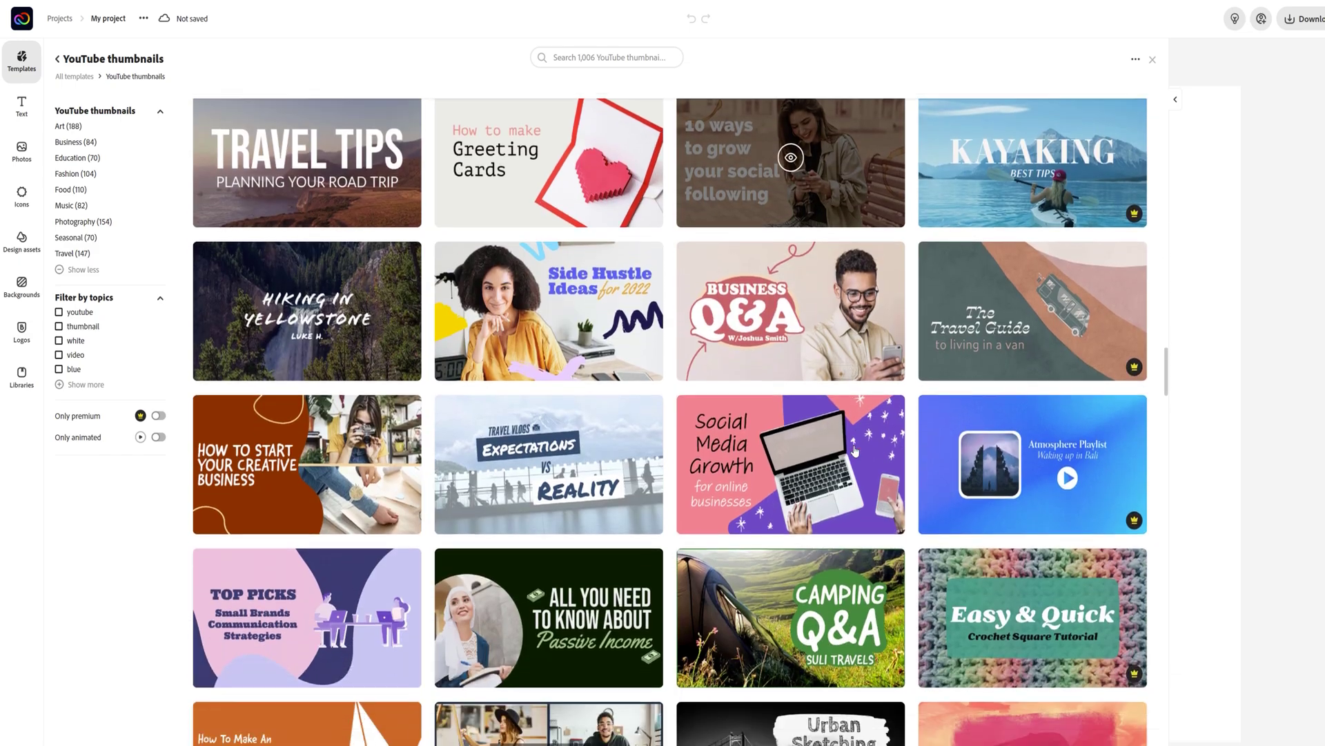
{"action": "scroll", "coordinate": [854, 450], "scroll_direction": "down", "scroll_amount": 3}
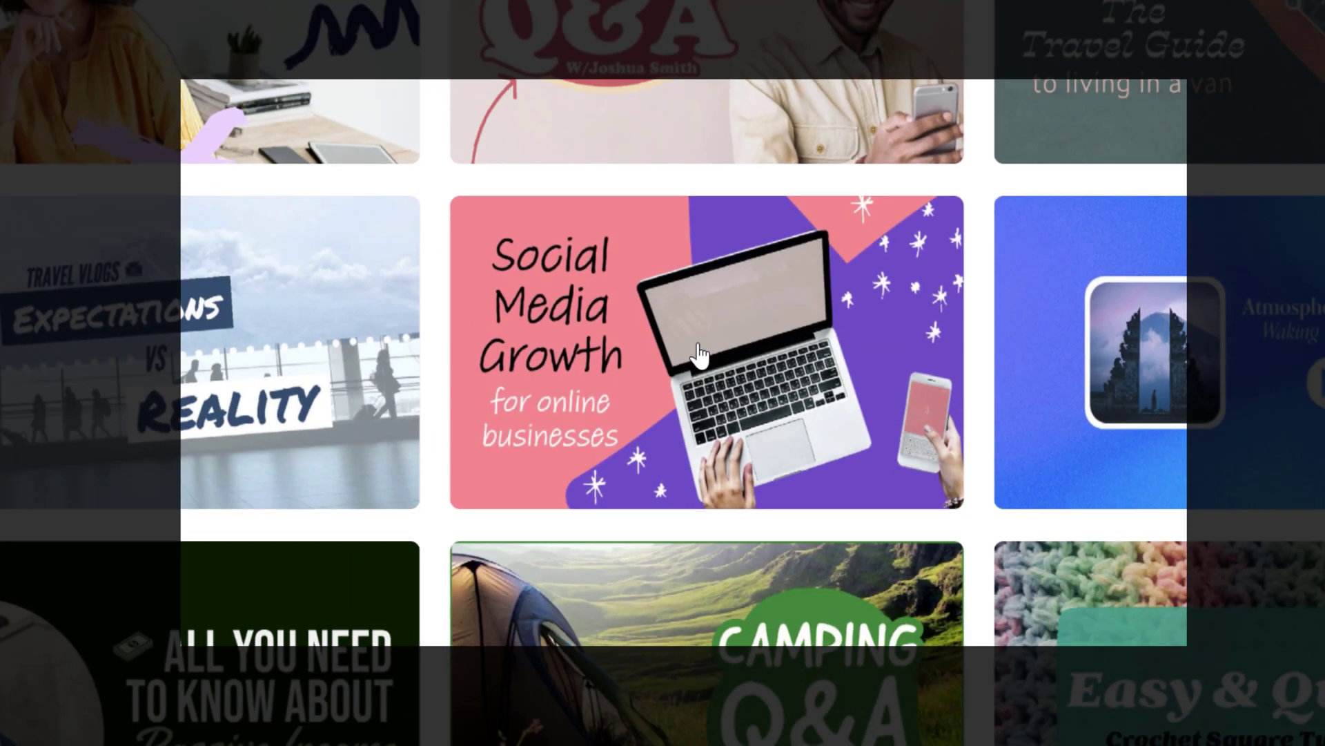
{"action": "left_click", "coordinate": [675, 355]}
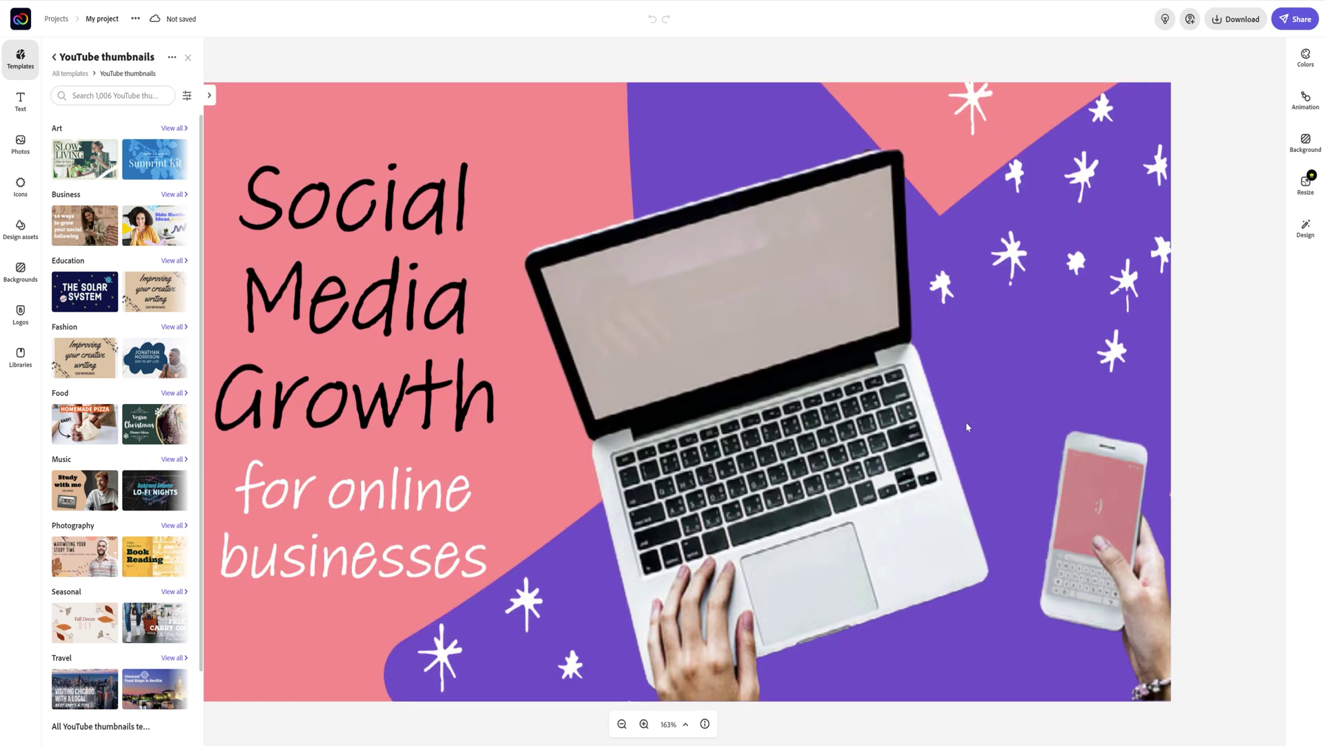
{"action": "left_click", "coordinate": [188, 63]}
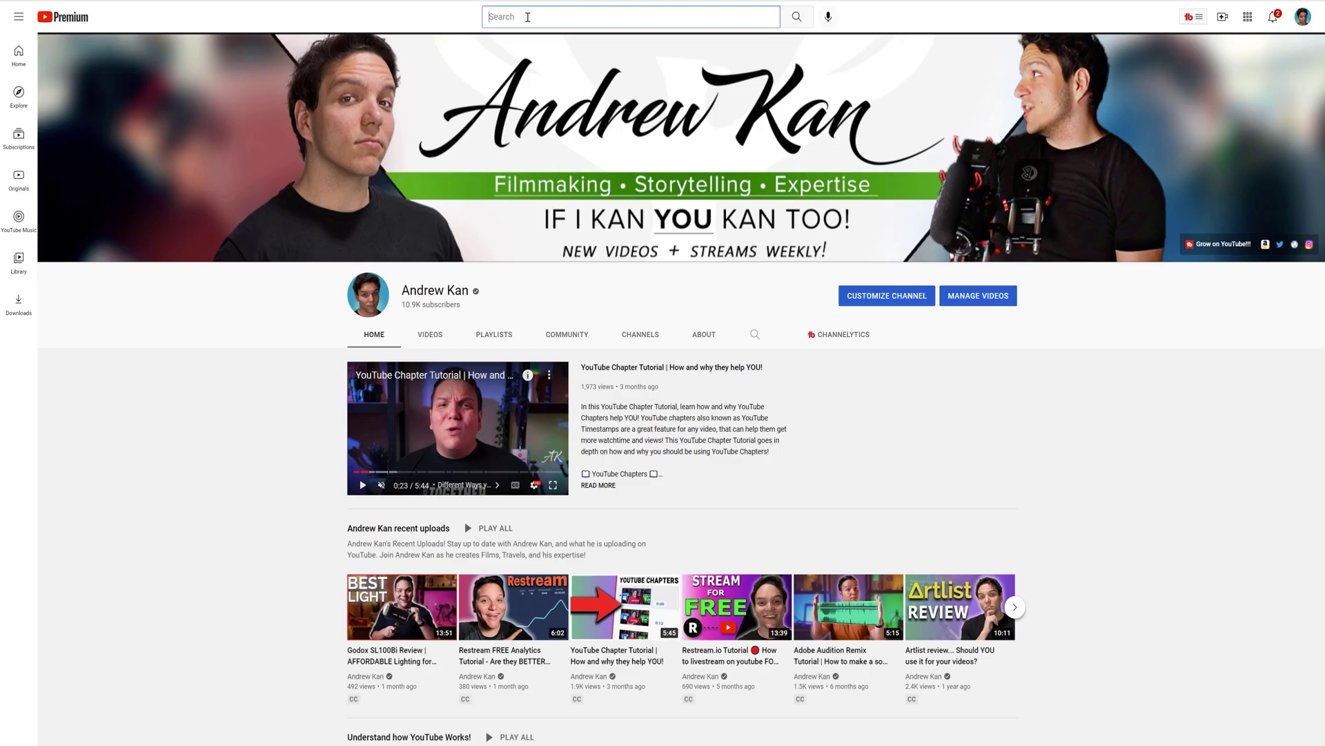
- Search YouTube for 'free youtube thumbnail maker' and open the YouTube Studio channel dashboard
{"action": "type", "text": "Free youtube "}
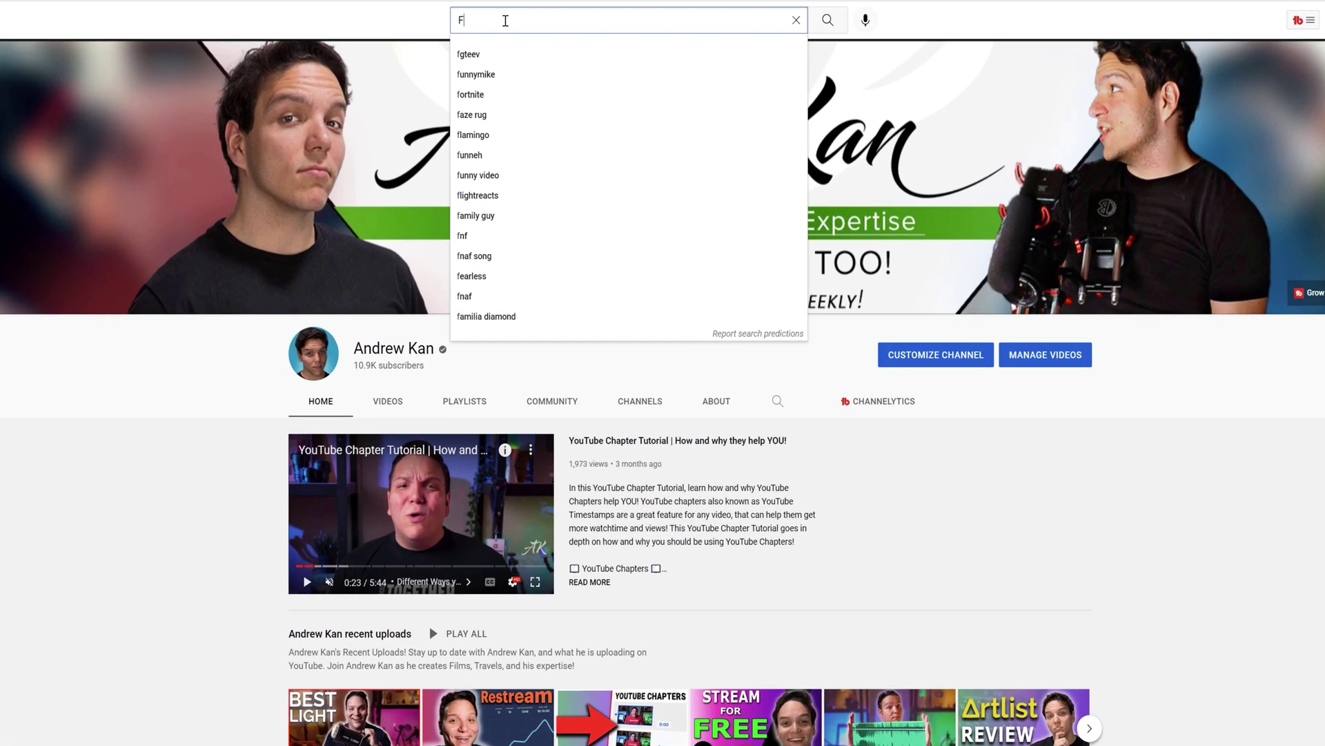
{"action": "type", "text": "thu"}
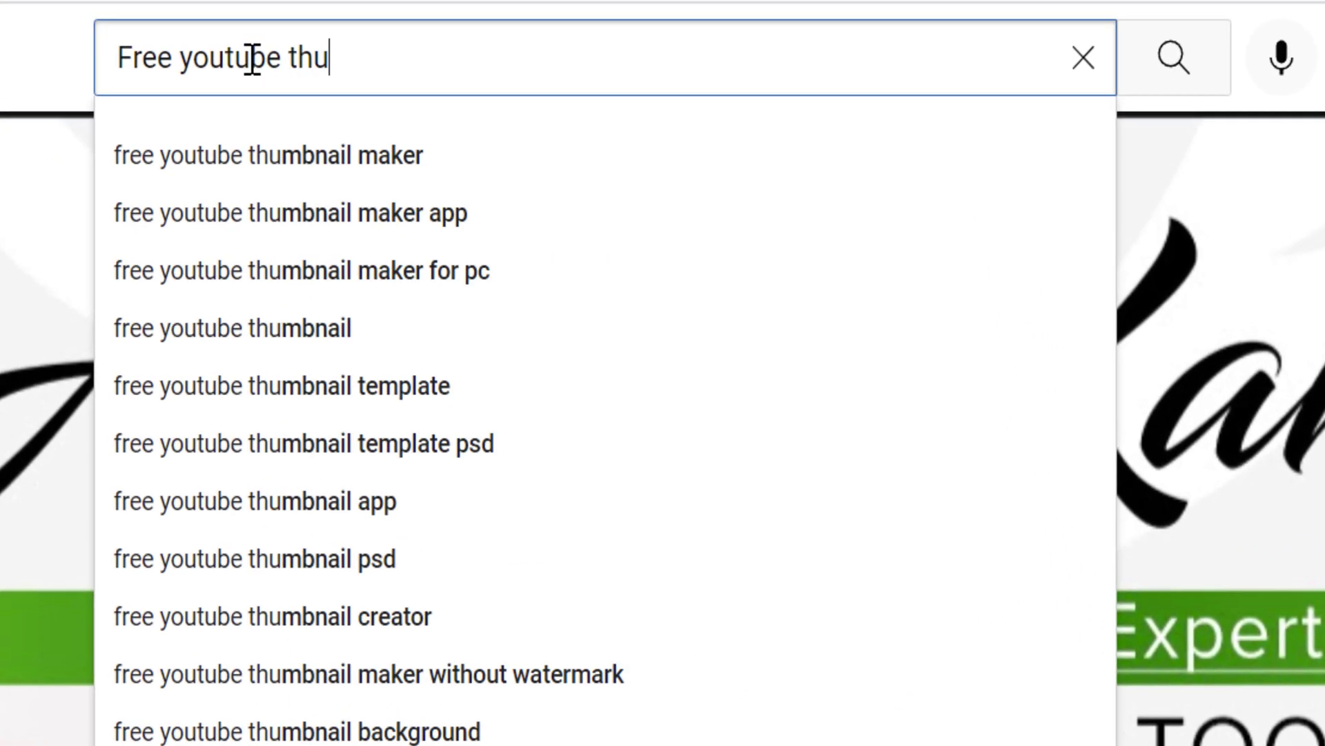
{"action": "type", "text": "m"}
{"action": "key", "text": "Down"}
{"action": "key", "text": "Return"}
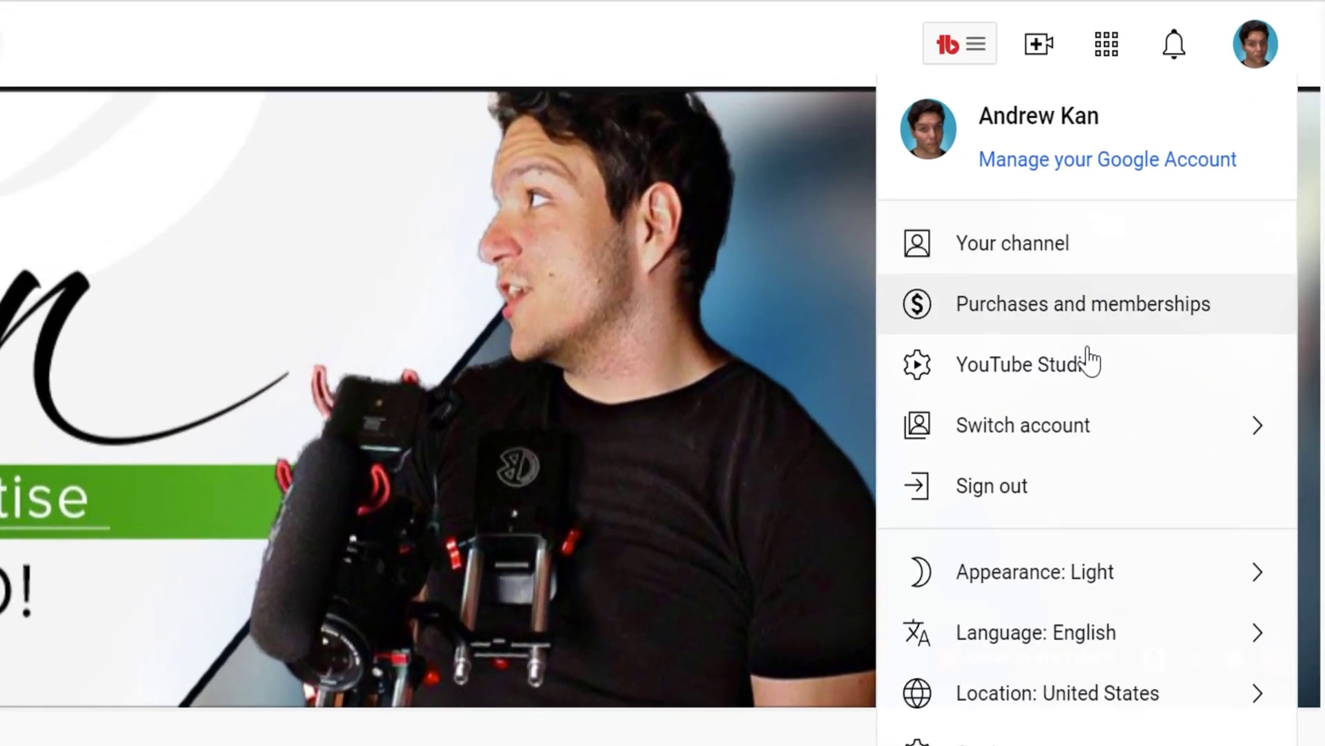
{"action": "left_click", "coordinate": [1067, 387]}
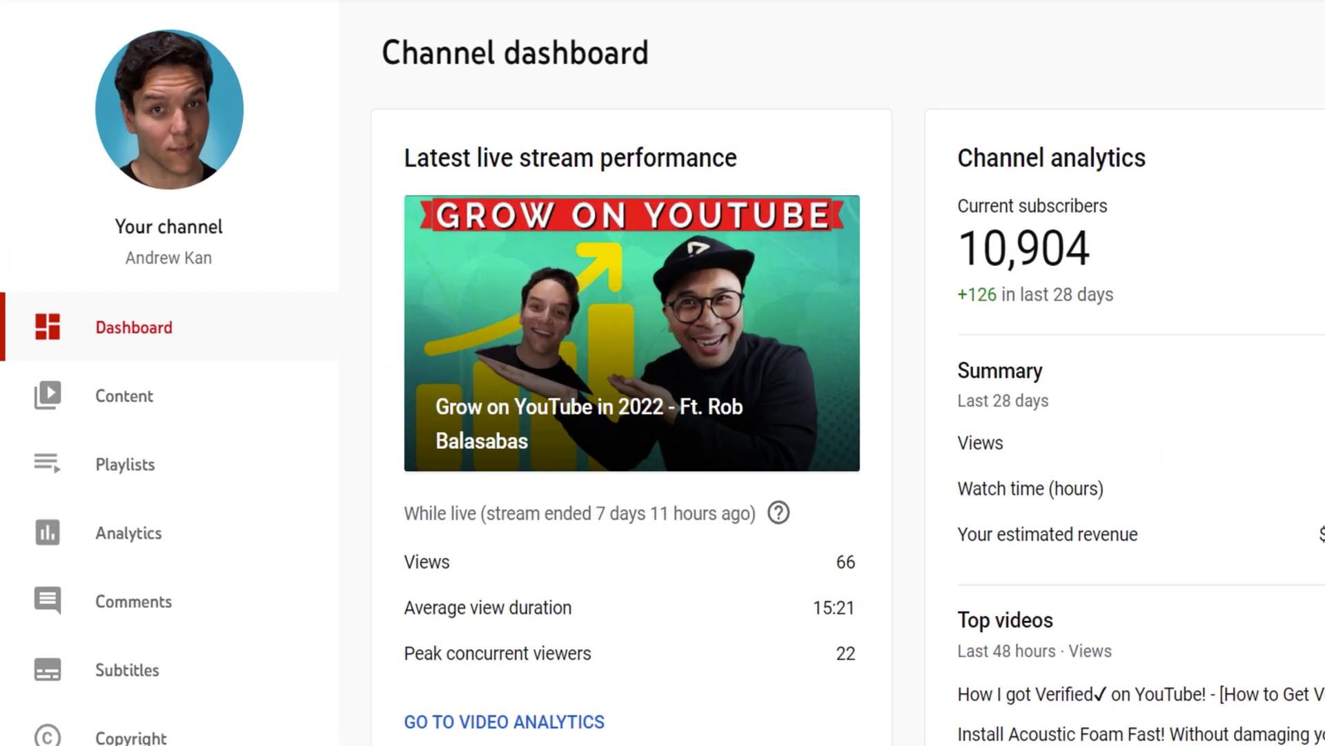
- Open channel analytics, switch to Reach, and view detailed impressions per video
{"action": "left_click", "coordinate": [228, 582]}
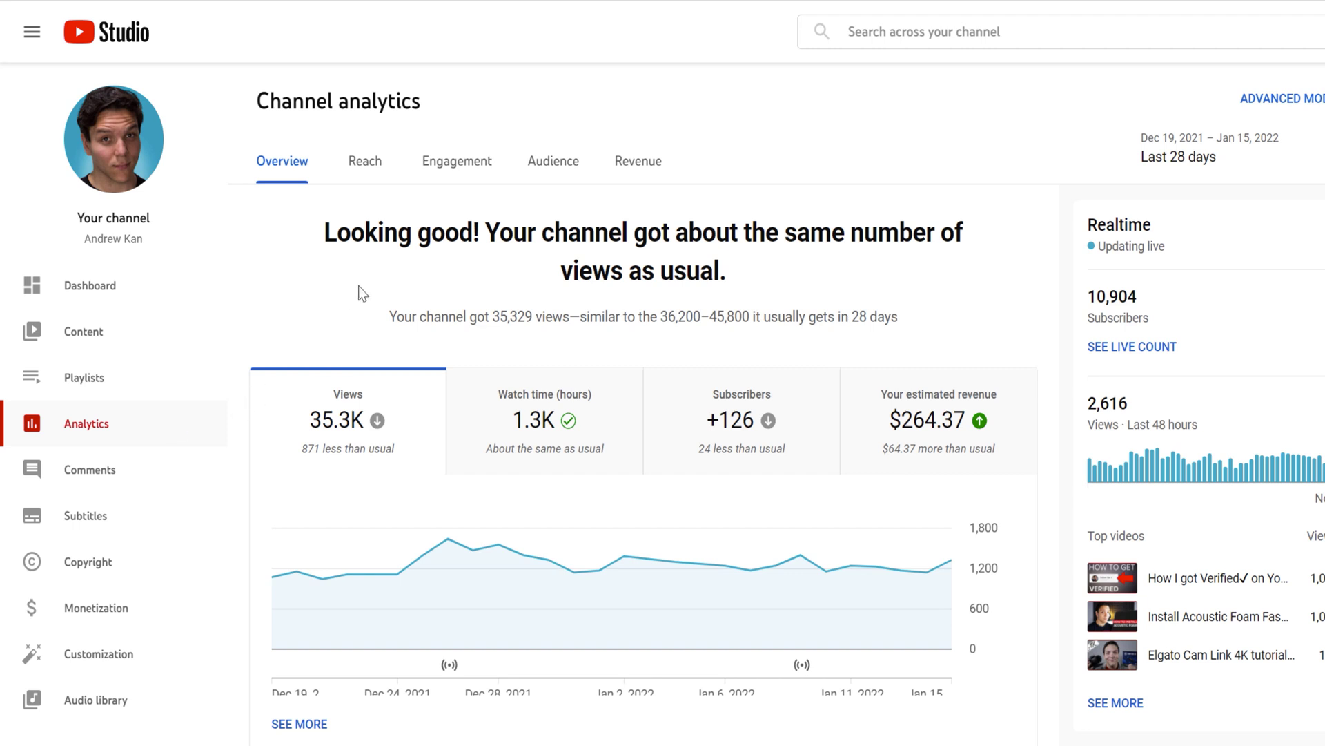
{"action": "left_click", "coordinate": [376, 174]}
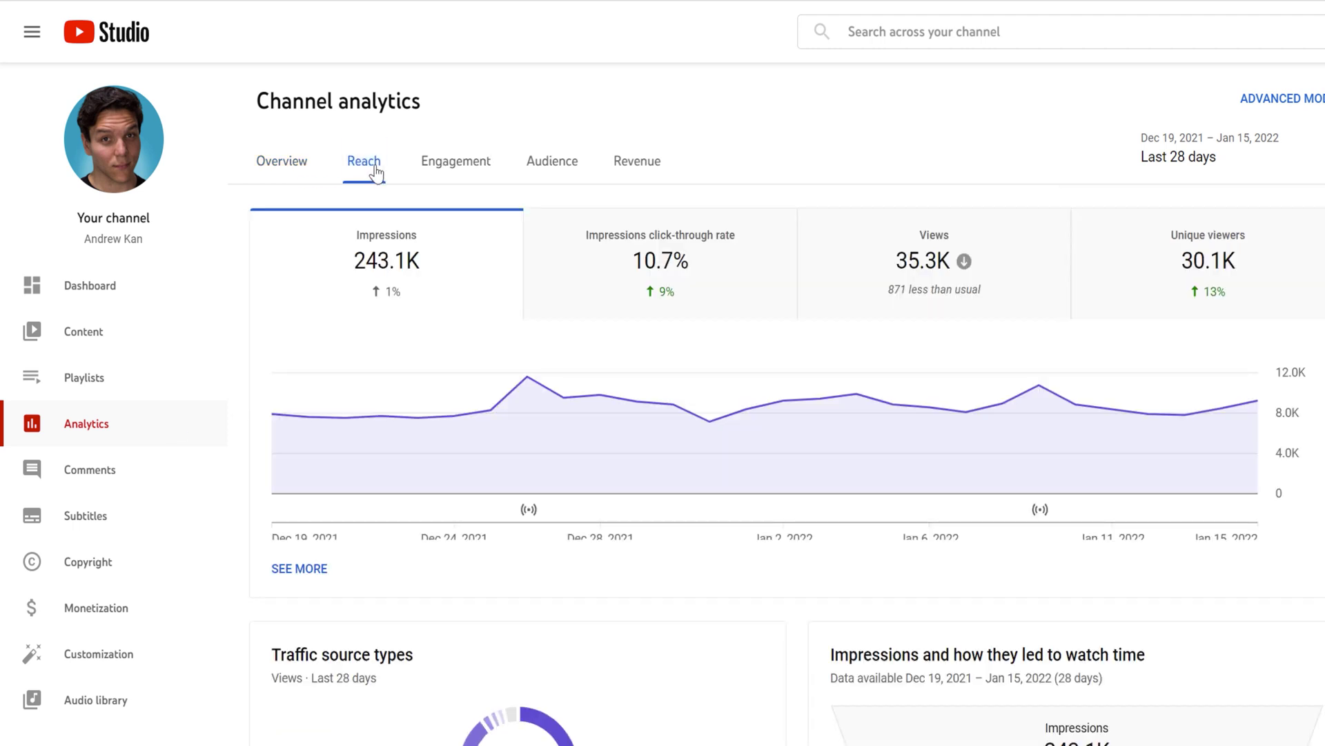
{"action": "left_click", "coordinate": [297, 570]}
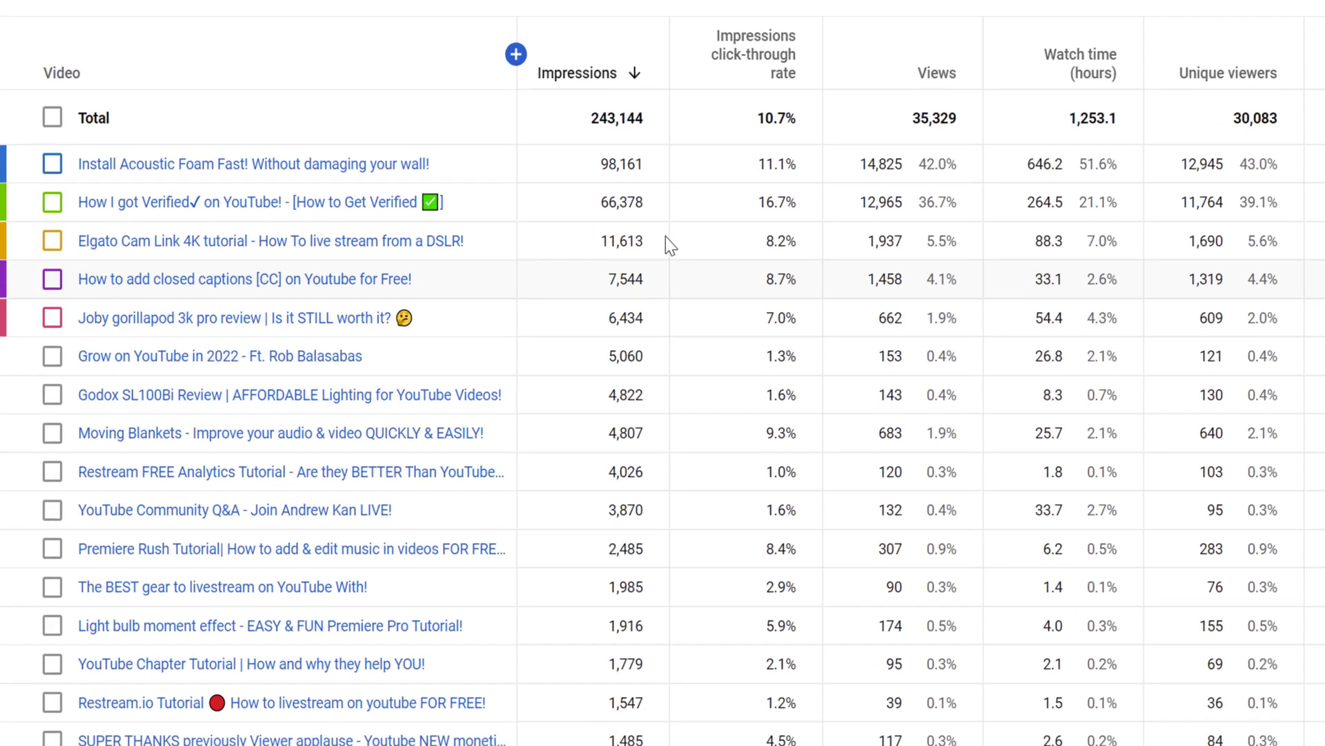
- Sort the videos by impressions click-through rate, highest first, and review the list
{"action": "mouse_move", "coordinate": [587, 66]}
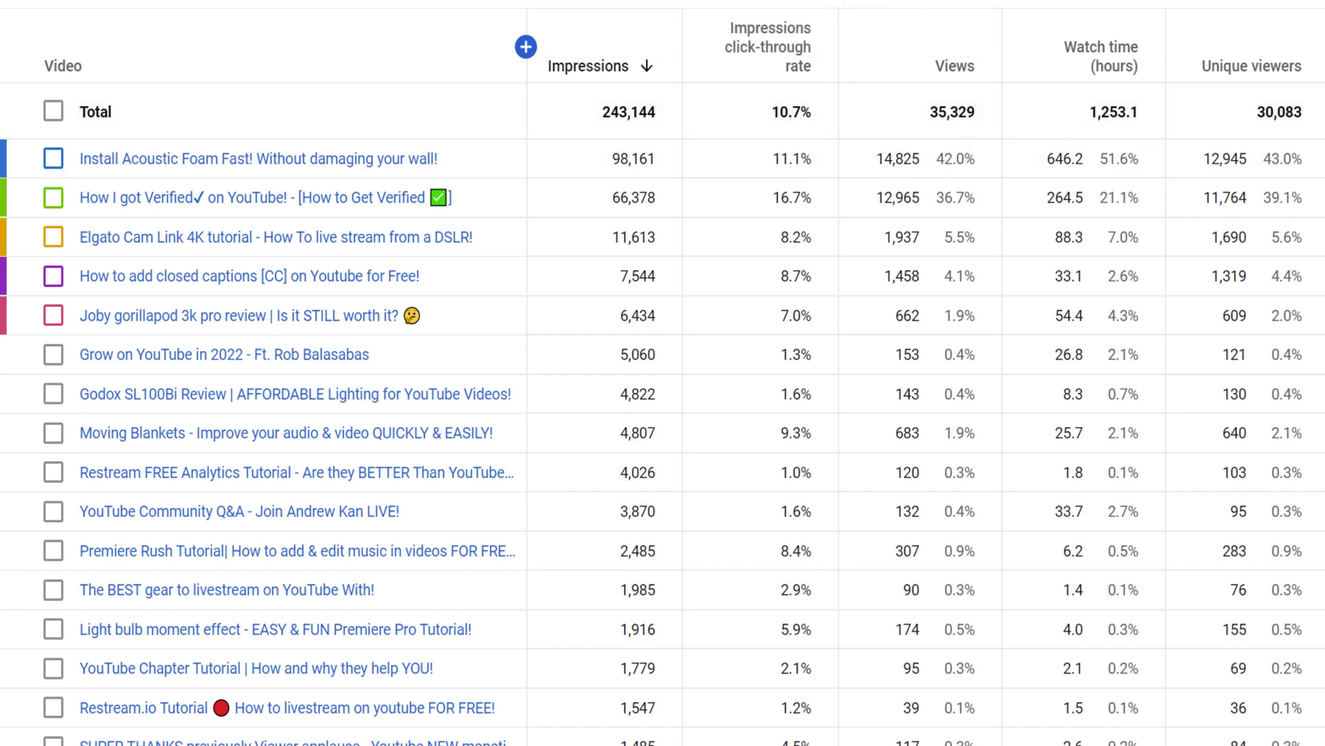
{"action": "left_click", "coordinate": [804, 63]}
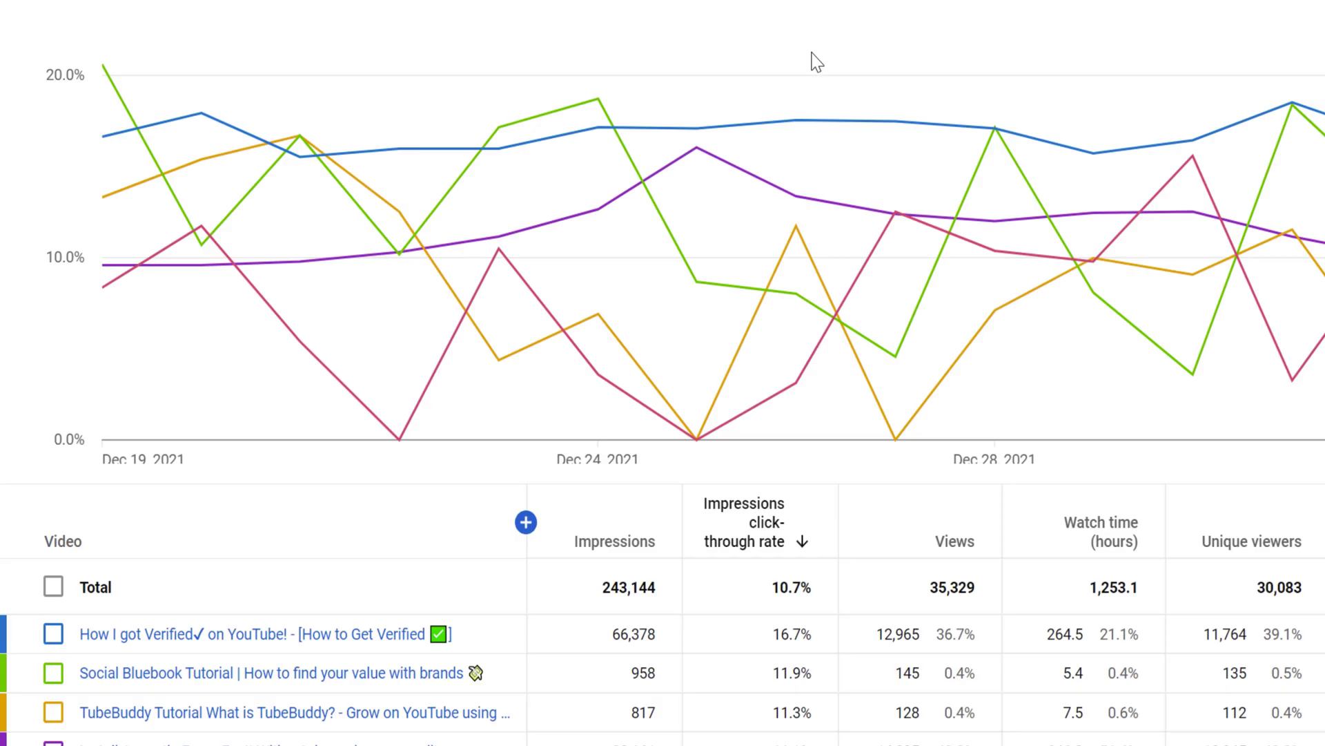
{"action": "scroll", "coordinate": [908, 201], "scroll_direction": "down", "scroll_amount": 6}
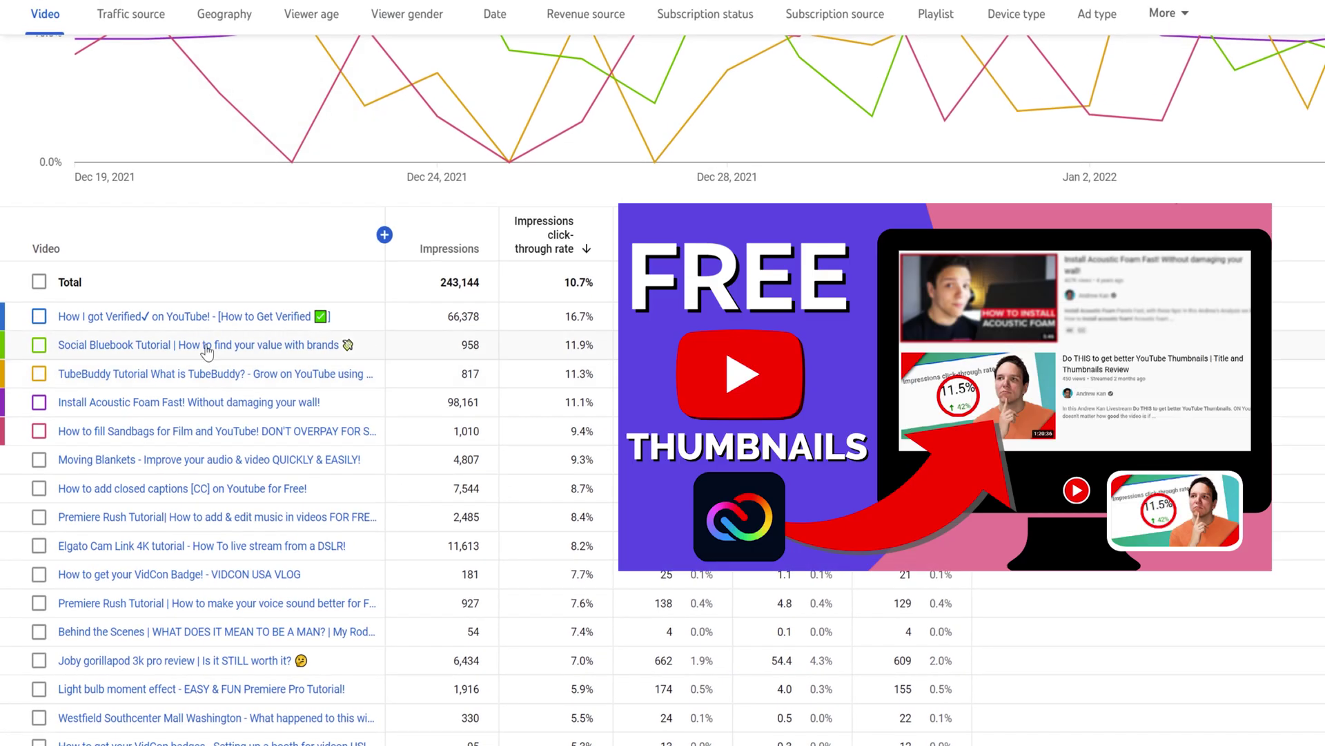
{"action": "mouse_move", "coordinate": [125, 492]}
{"action": "mouse_move", "coordinate": [84, 498]}
{"action": "mouse_move", "coordinate": [171, 323]}
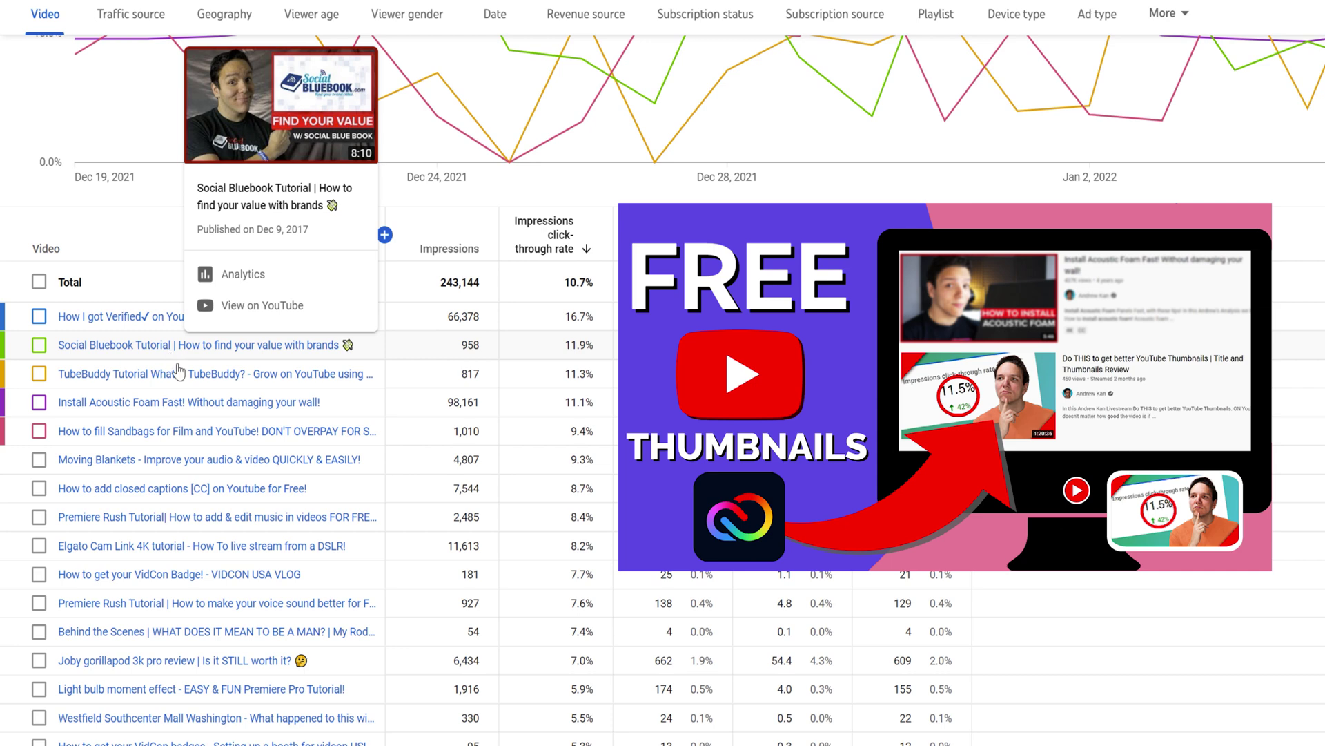
{"action": "mouse_move", "coordinate": [183, 383]}
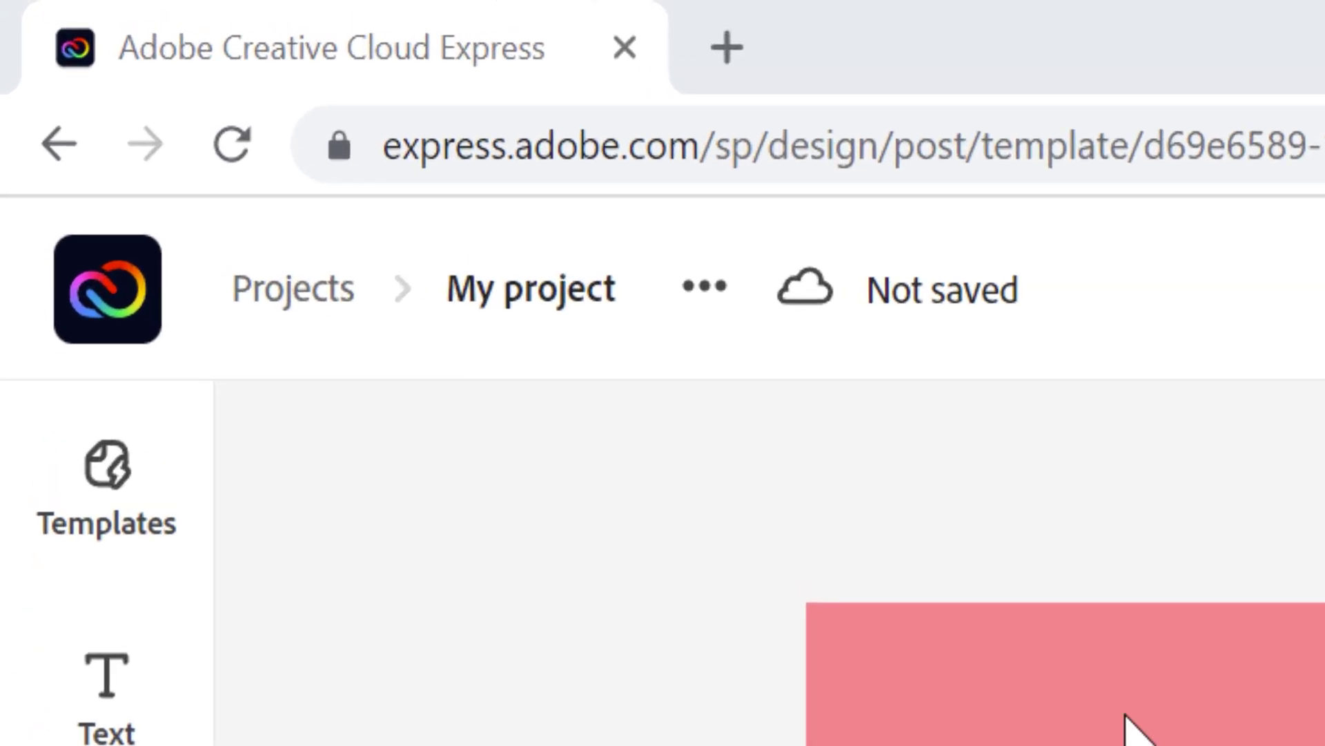
- Rename the project from My project to 'ACCE Tutorial' via the project options menu
{"action": "left_click", "coordinate": [530, 292]}
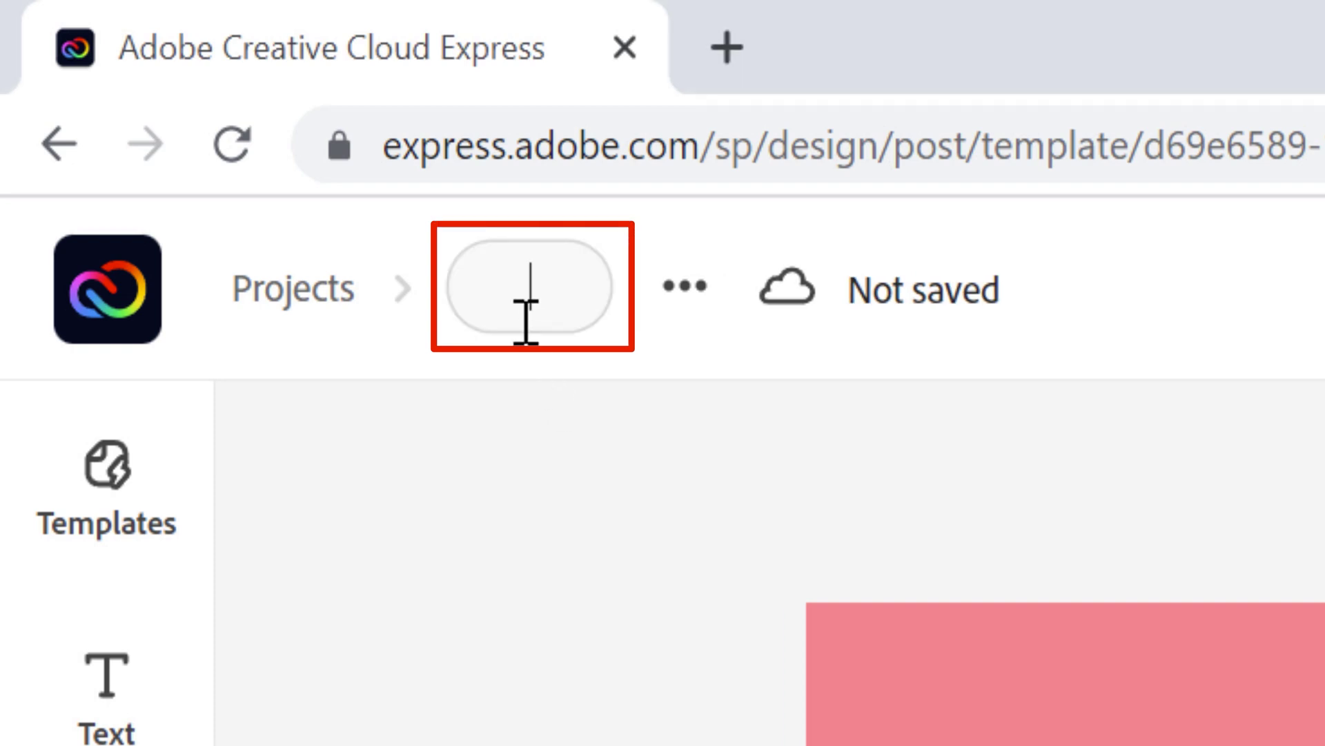
{"action": "key", "text": "Return"}
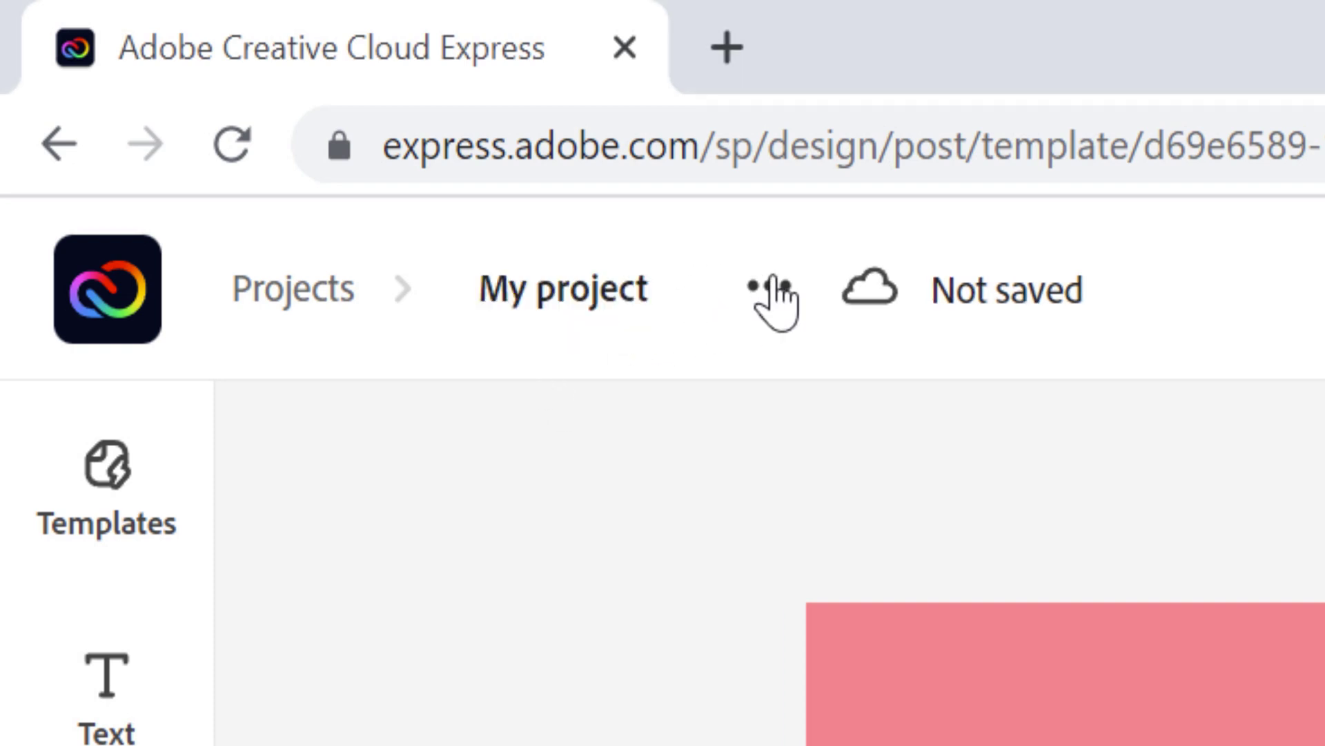
{"action": "left_click", "coordinate": [773, 297]}
{"action": "left_click", "coordinate": [735, 528]}
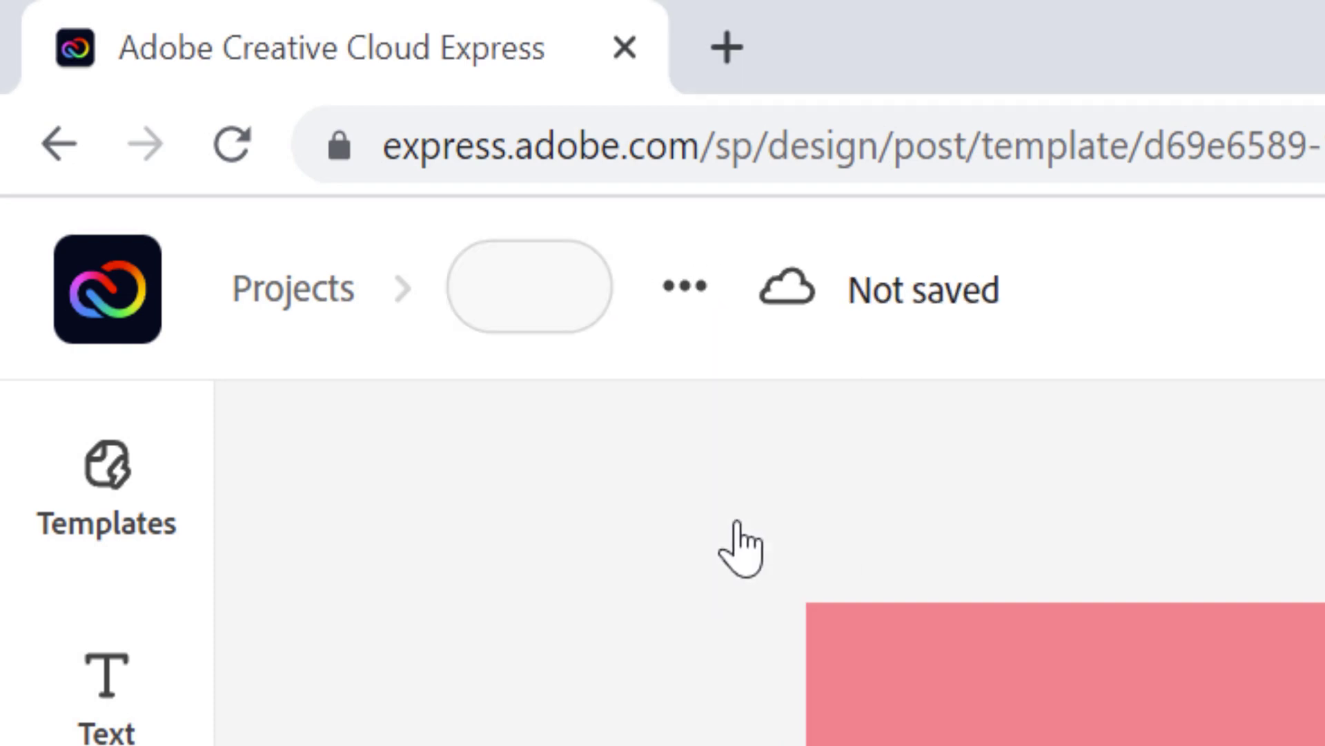
{"action": "type", "text": "ACC"}
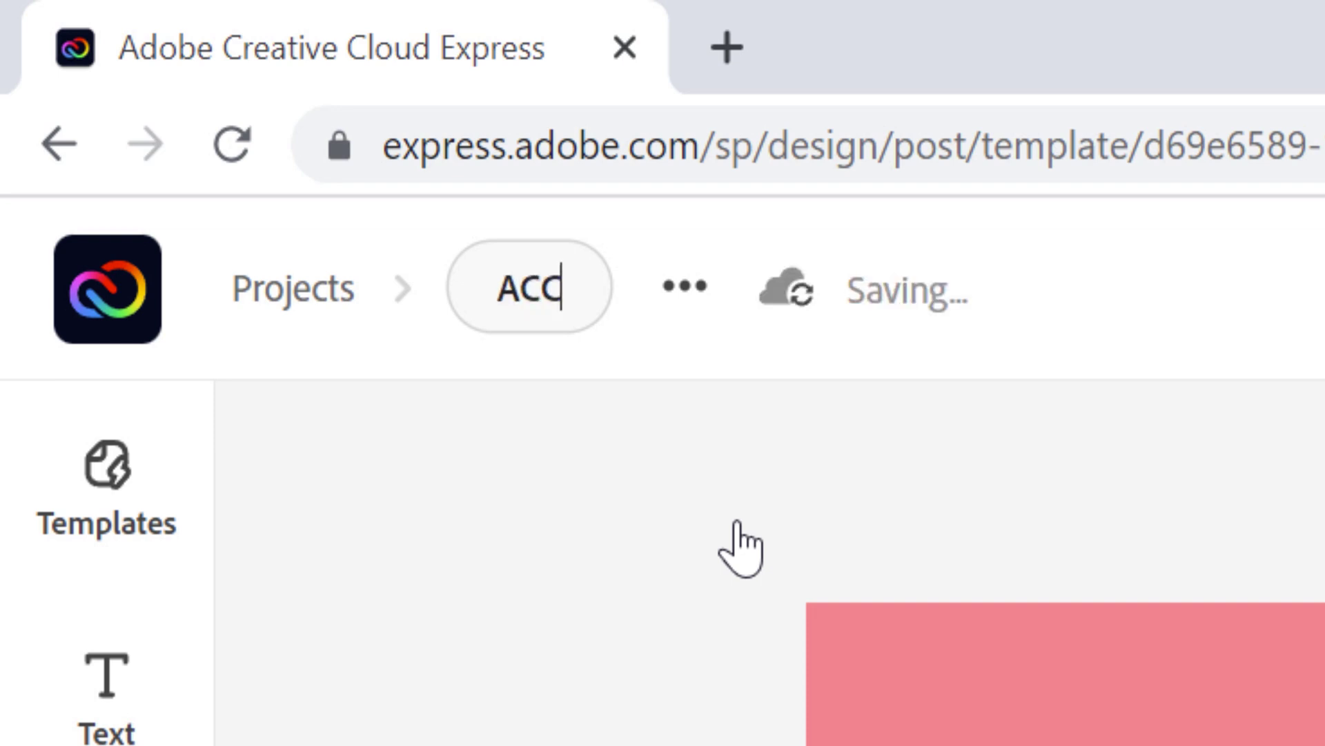
{"action": "type", "text": "E Tutorial"}
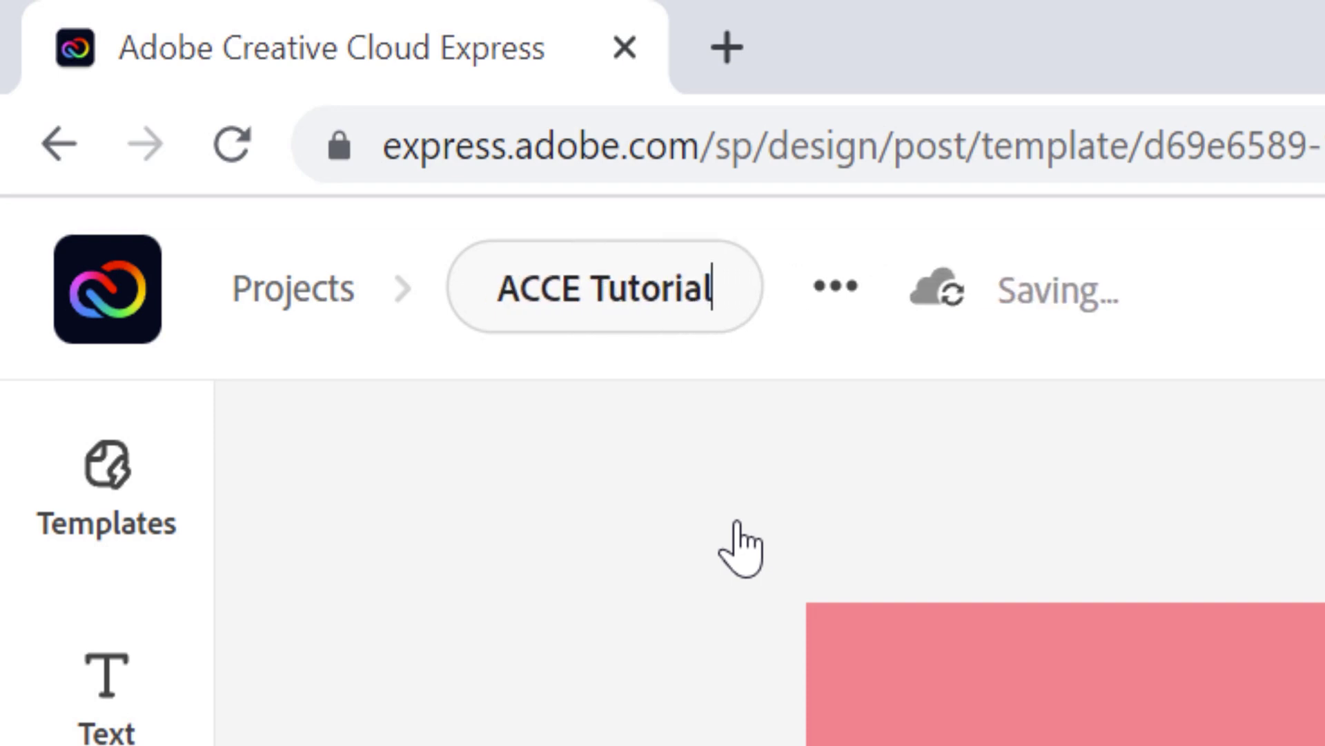
{"action": "key", "text": "Return"}
{"action": "mouse_move", "coordinate": [1089, 311]}
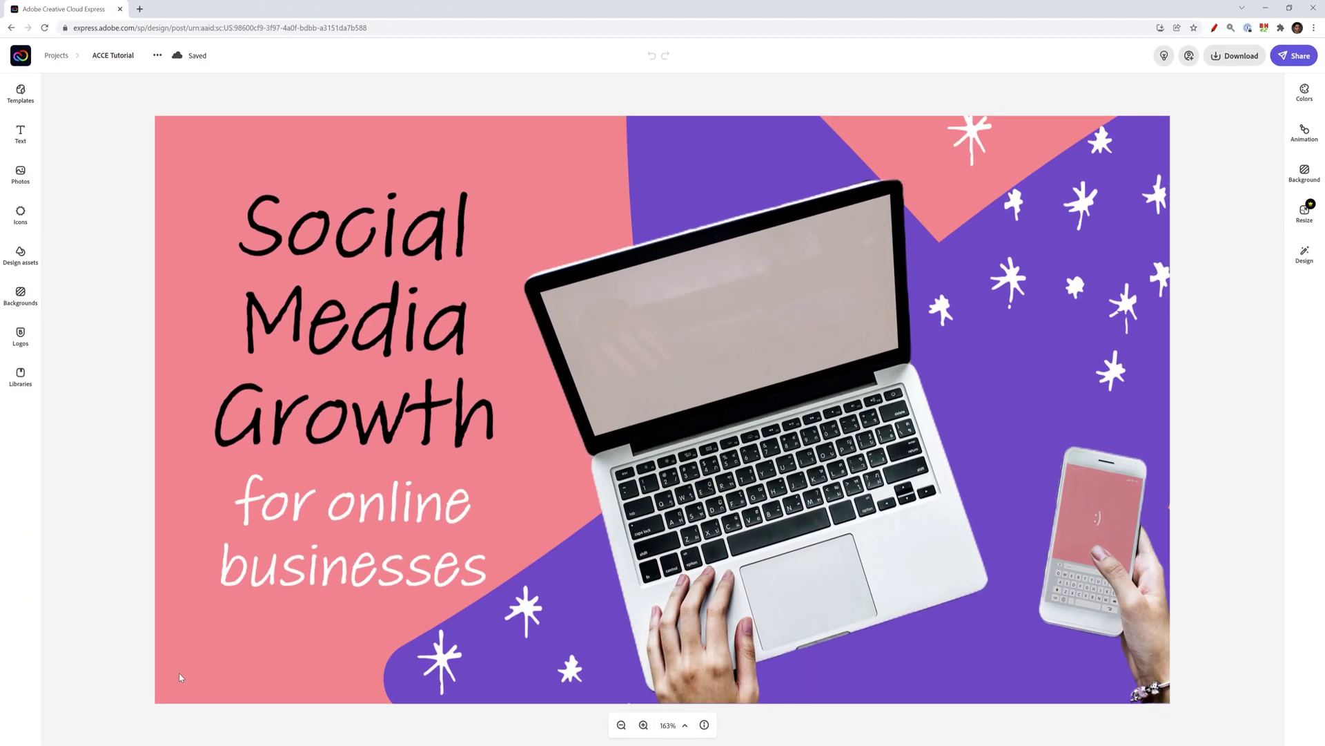
- Reorder the layers so the purple star group sits directly above the laptop photo
{"action": "left_click", "coordinate": [180, 677]}
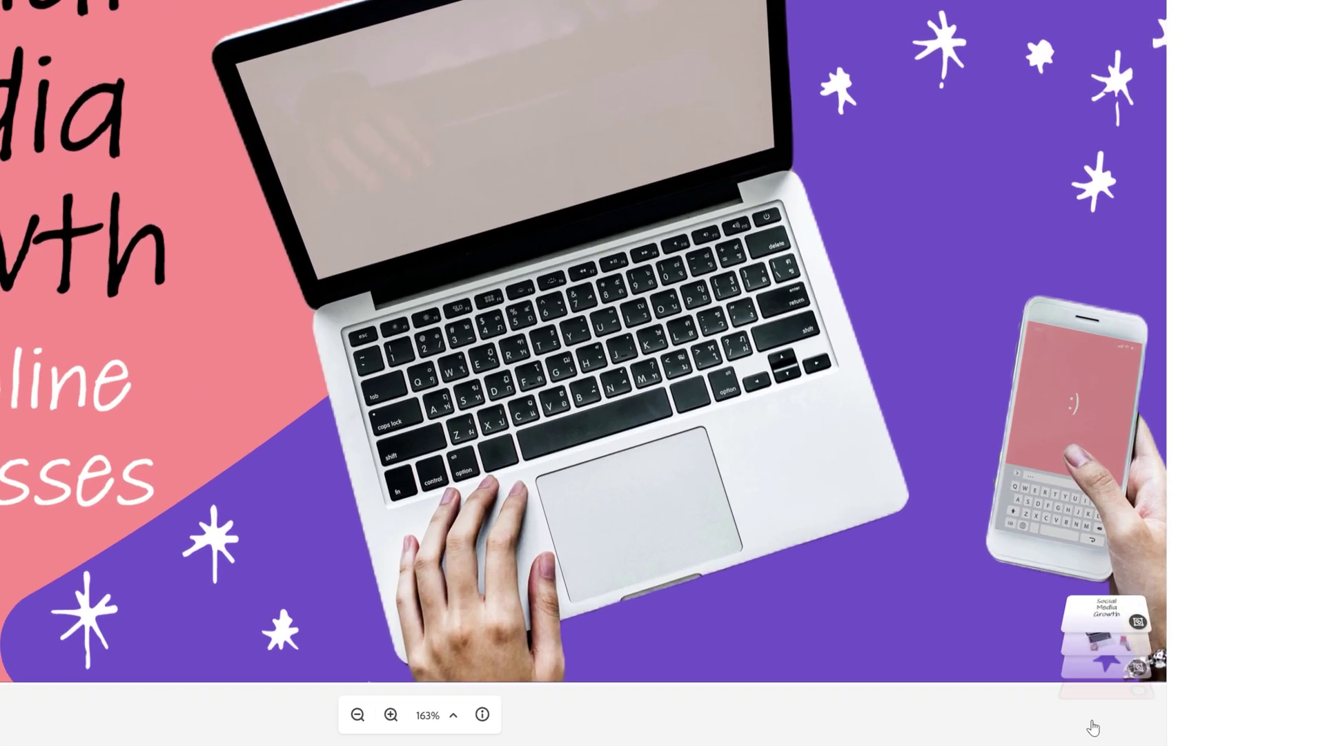
{"action": "left_click", "coordinate": [1110, 733]}
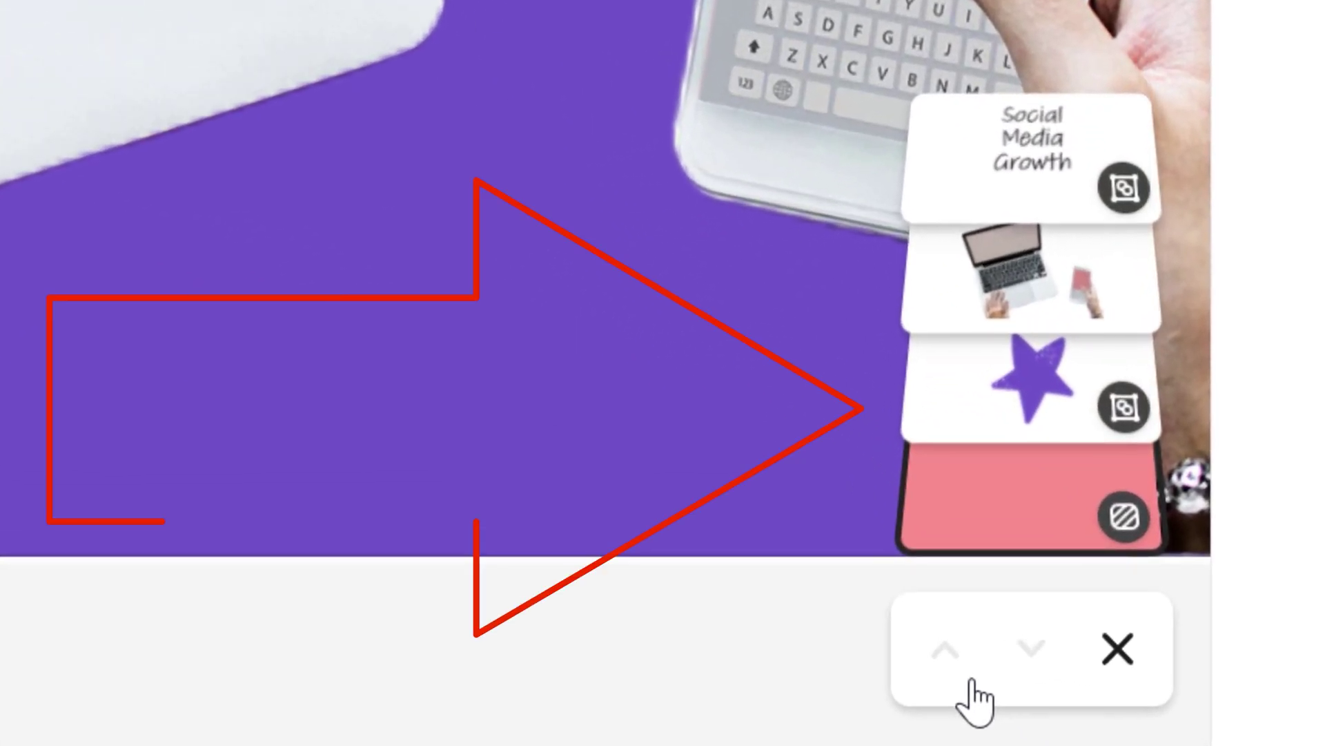
{"action": "left_click", "coordinate": [1008, 407]}
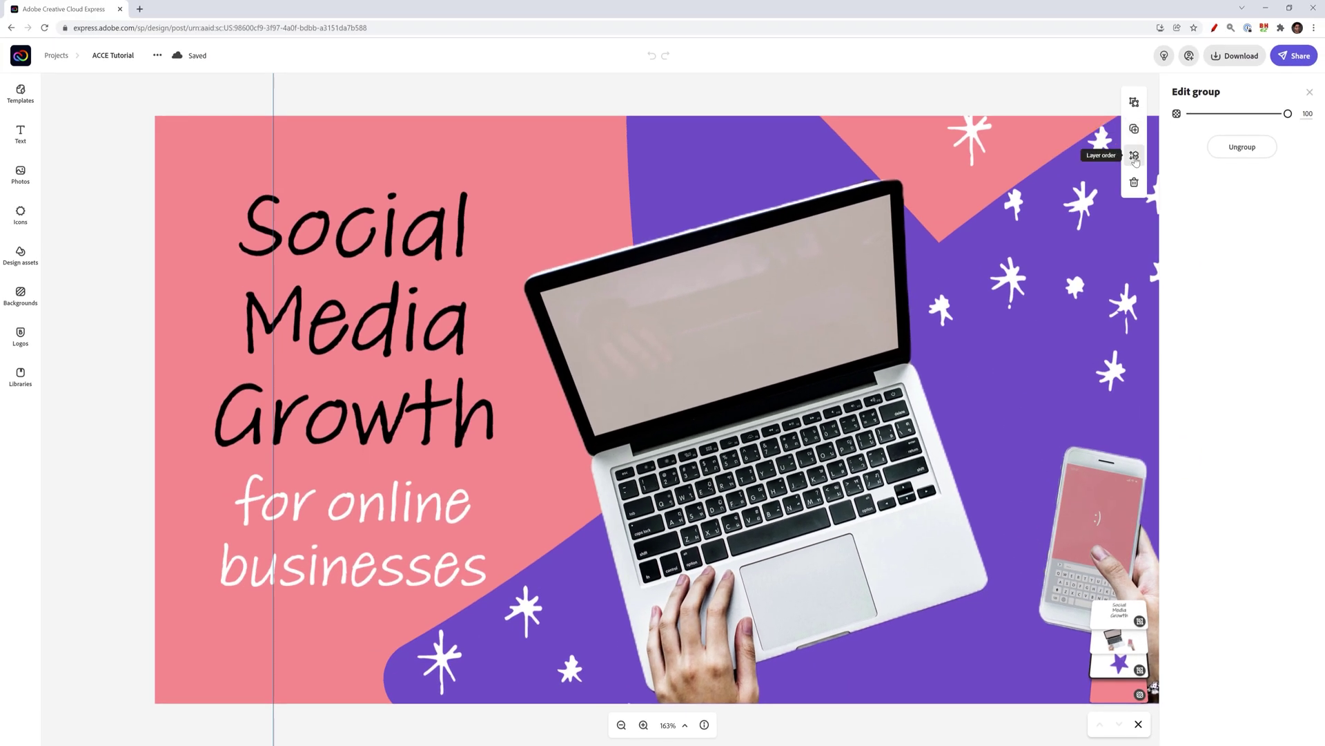
{"action": "left_click", "coordinate": [1134, 156]}
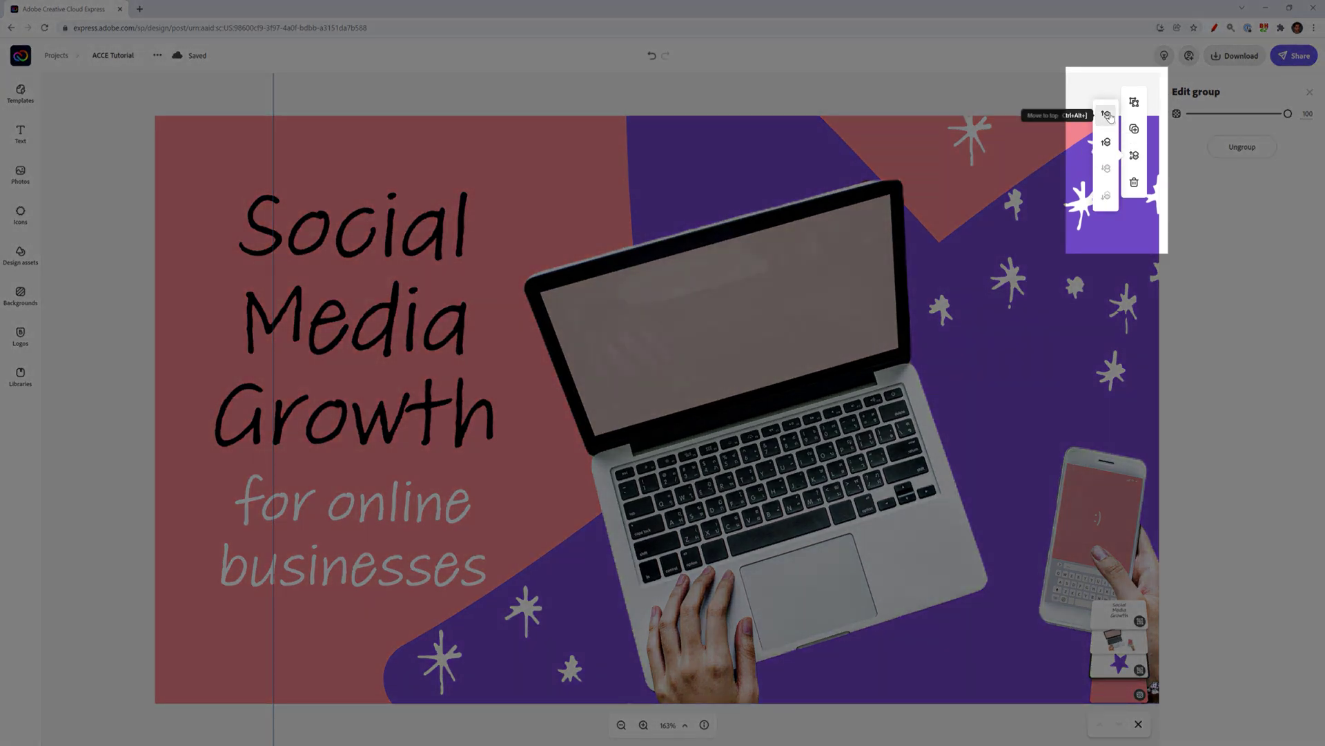
{"action": "left_click", "coordinate": [1107, 115]}
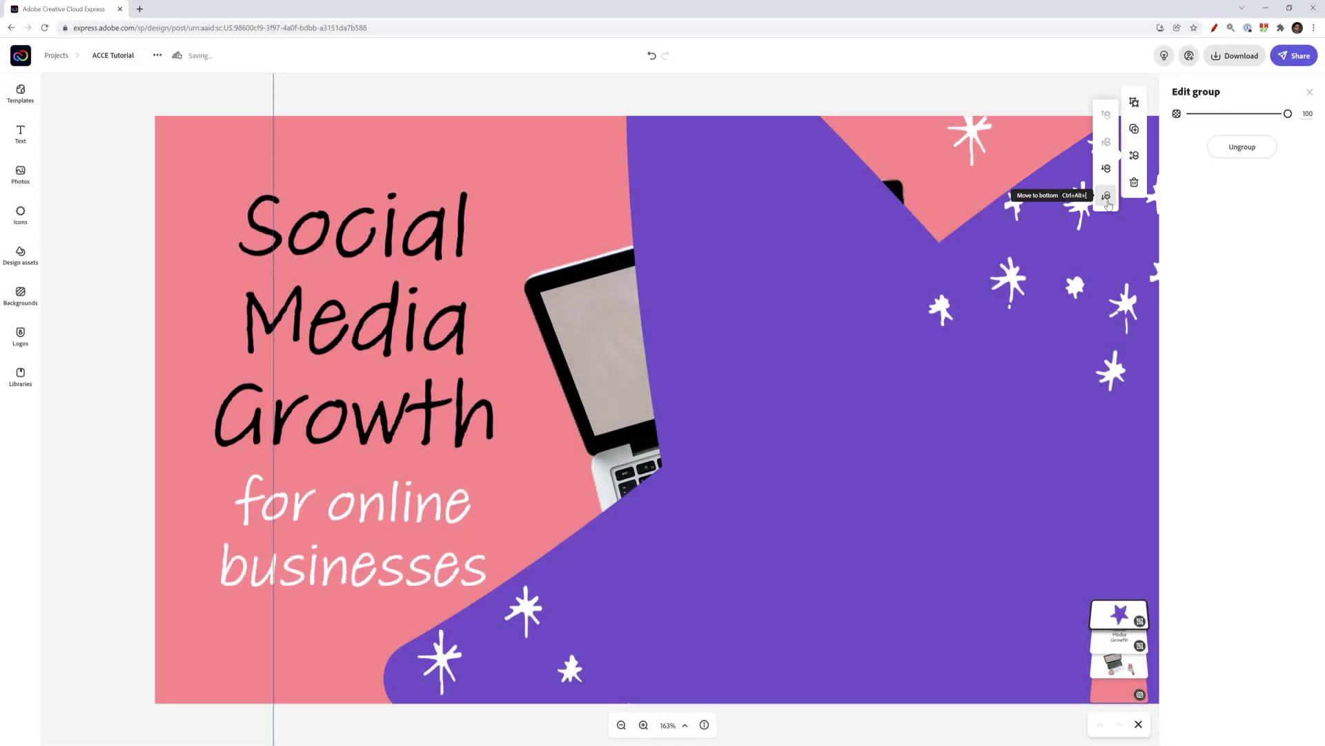
{"action": "left_click", "coordinate": [1106, 197]}
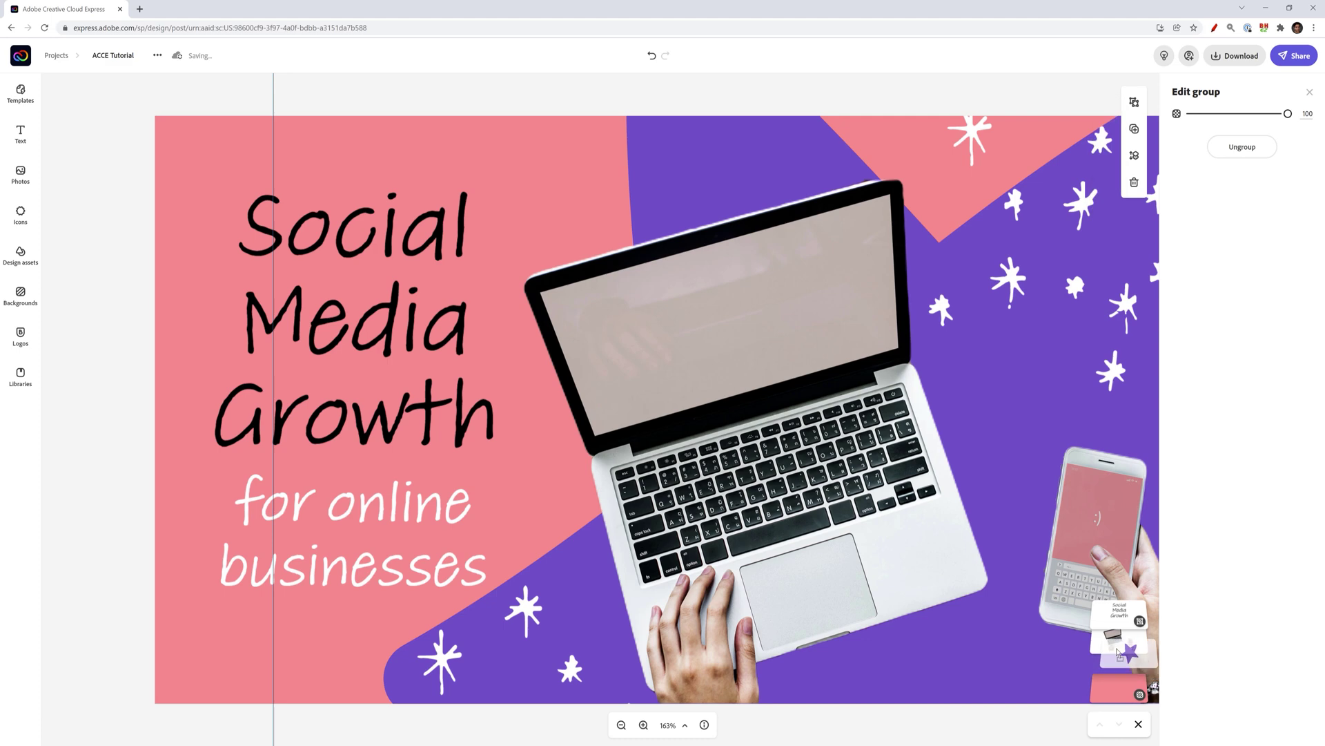
{"action": "left_click_drag", "start_coordinate": [1119, 652], "coordinate": [1118, 632]}
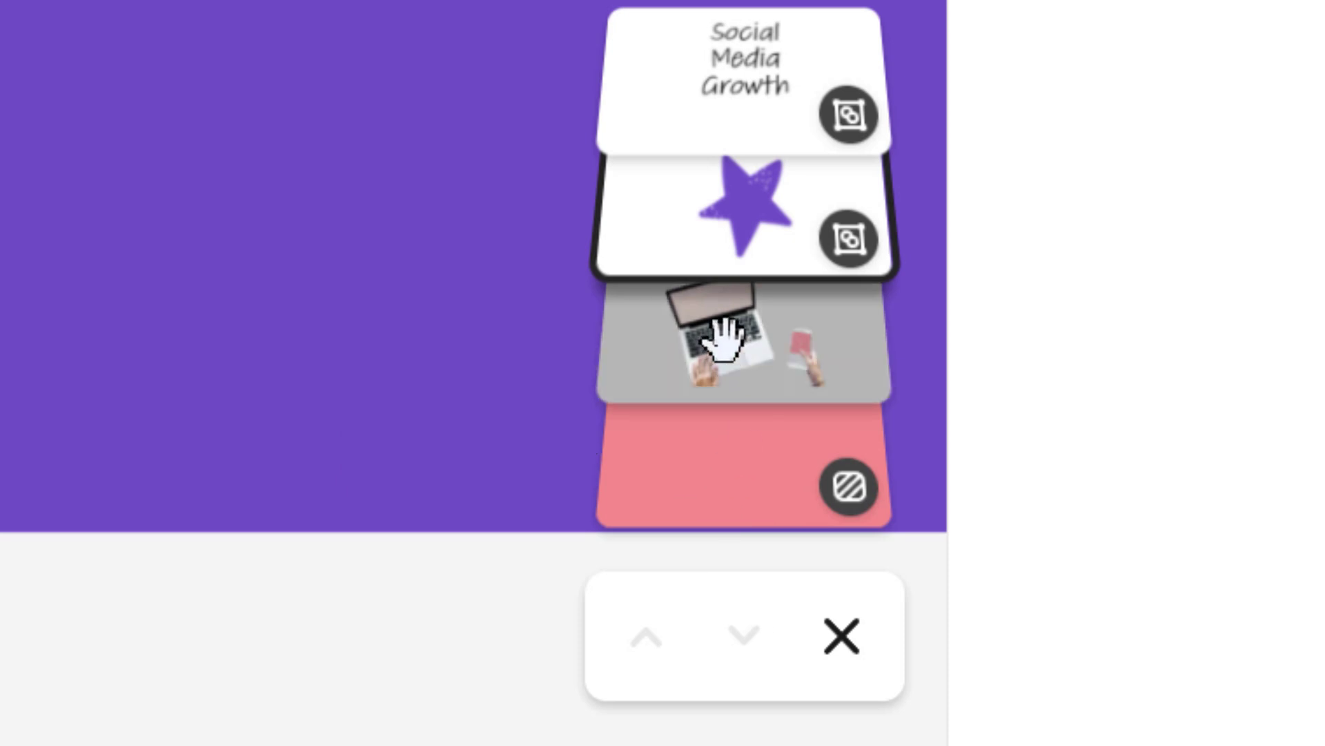
- Move the laptop photo above the star group, compare with undo and redo, then deselect
{"action": "left_click_drag", "start_coordinate": [722, 339], "coordinate": [725, 220]}
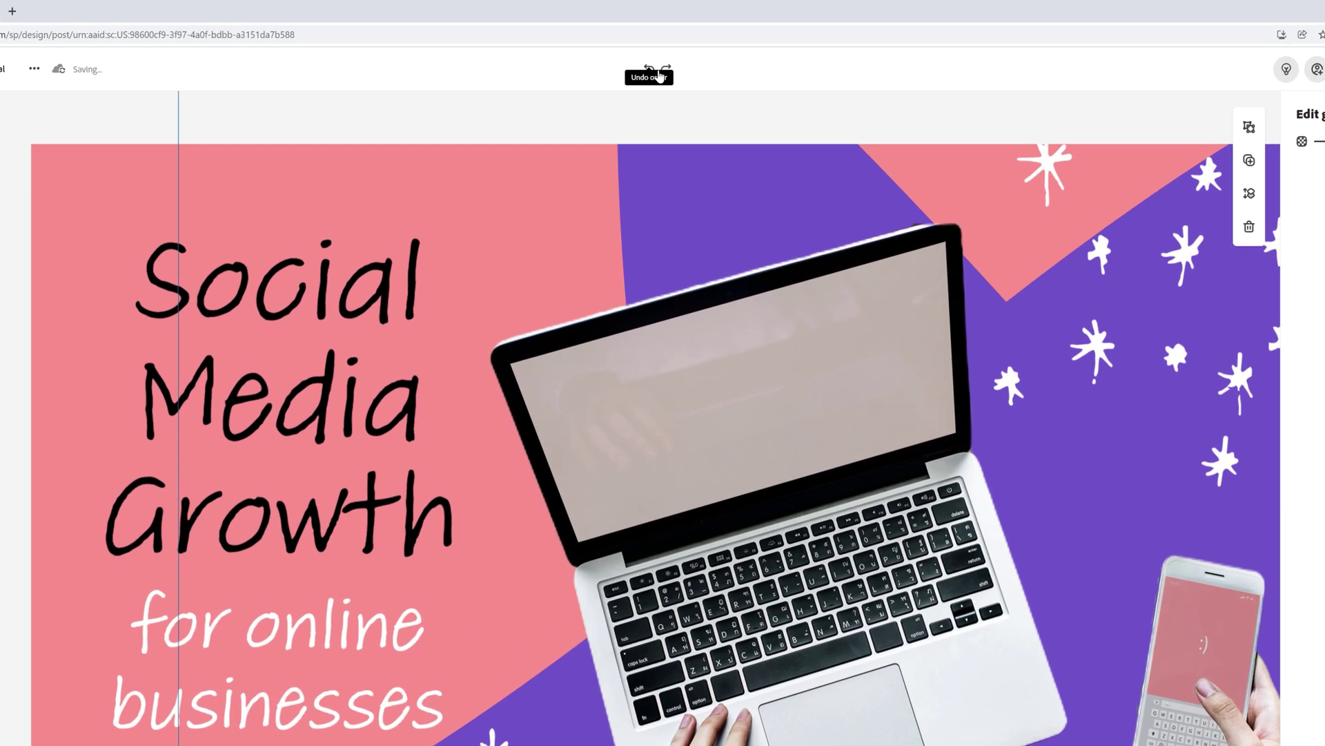
{"action": "left_click", "coordinate": [651, 56]}
{"action": "left_click", "coordinate": [670, 119]}
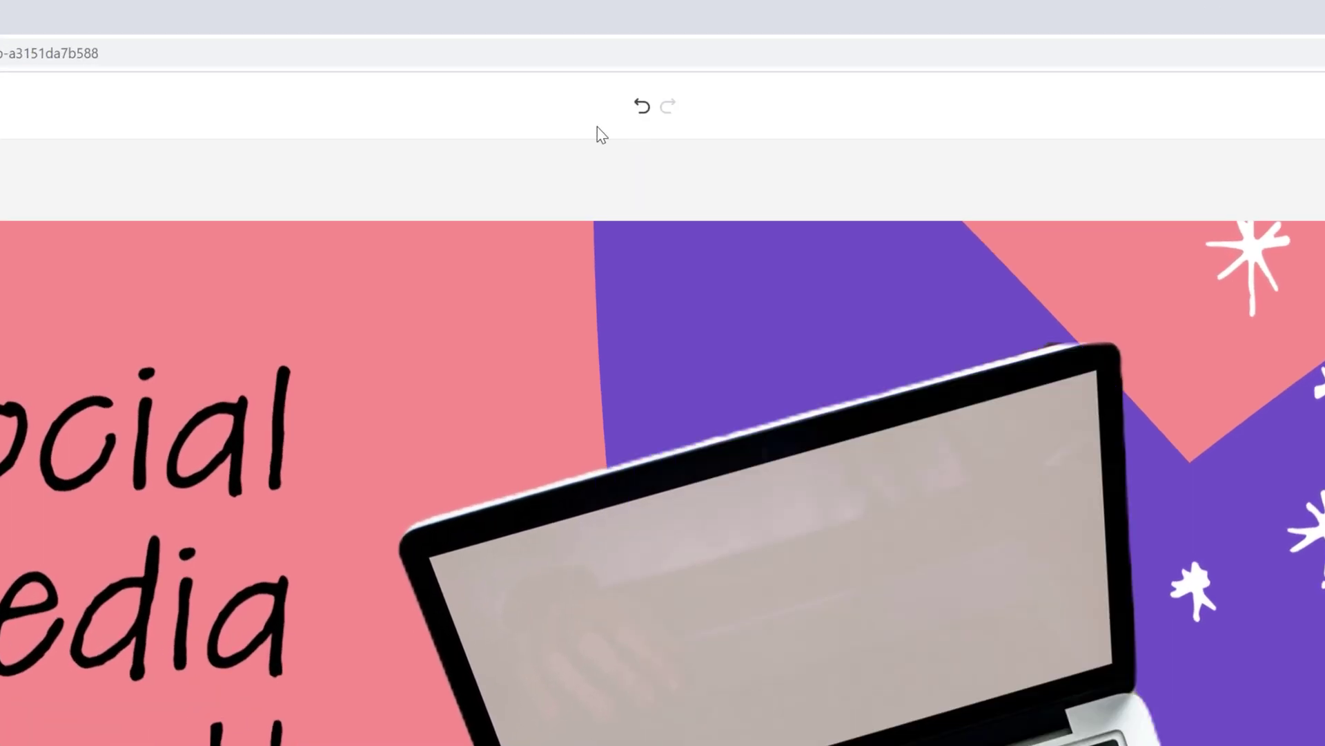
{"action": "key", "text": "ctrl+z"}
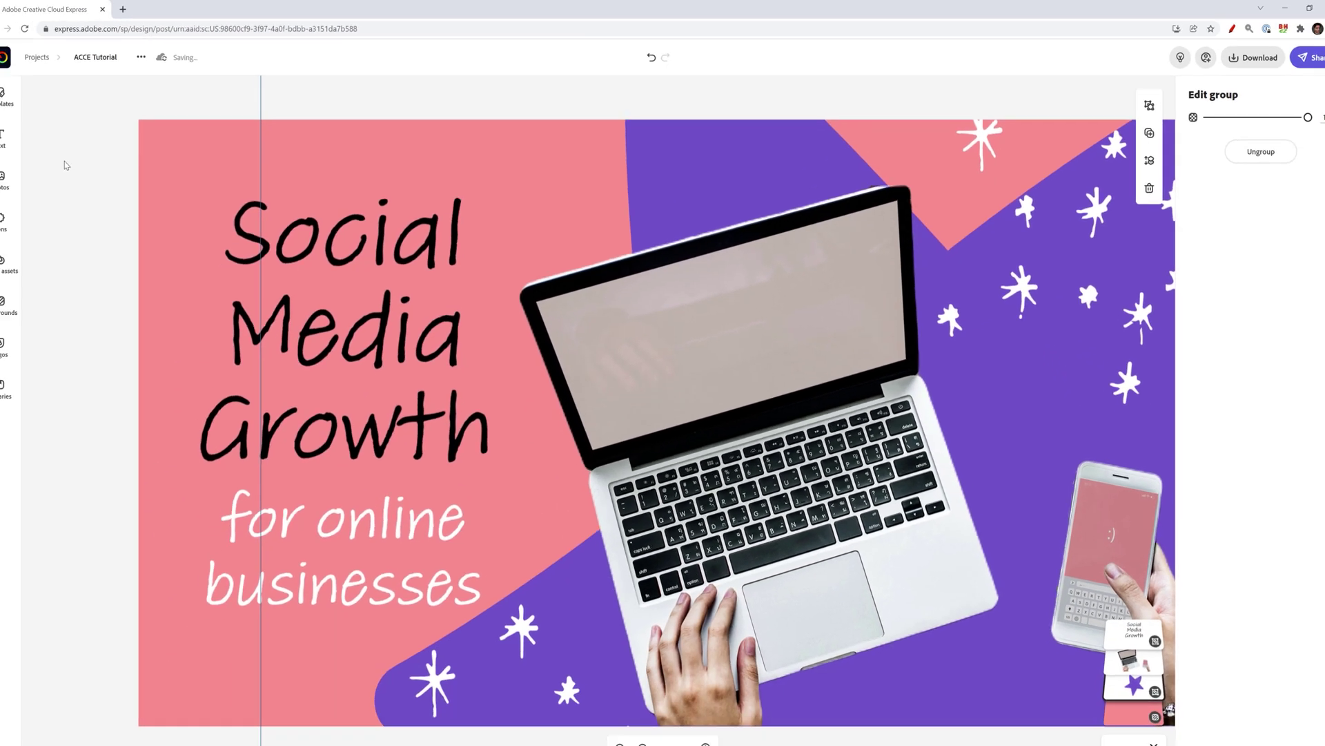
{"action": "left_click", "coordinate": [83, 159]}
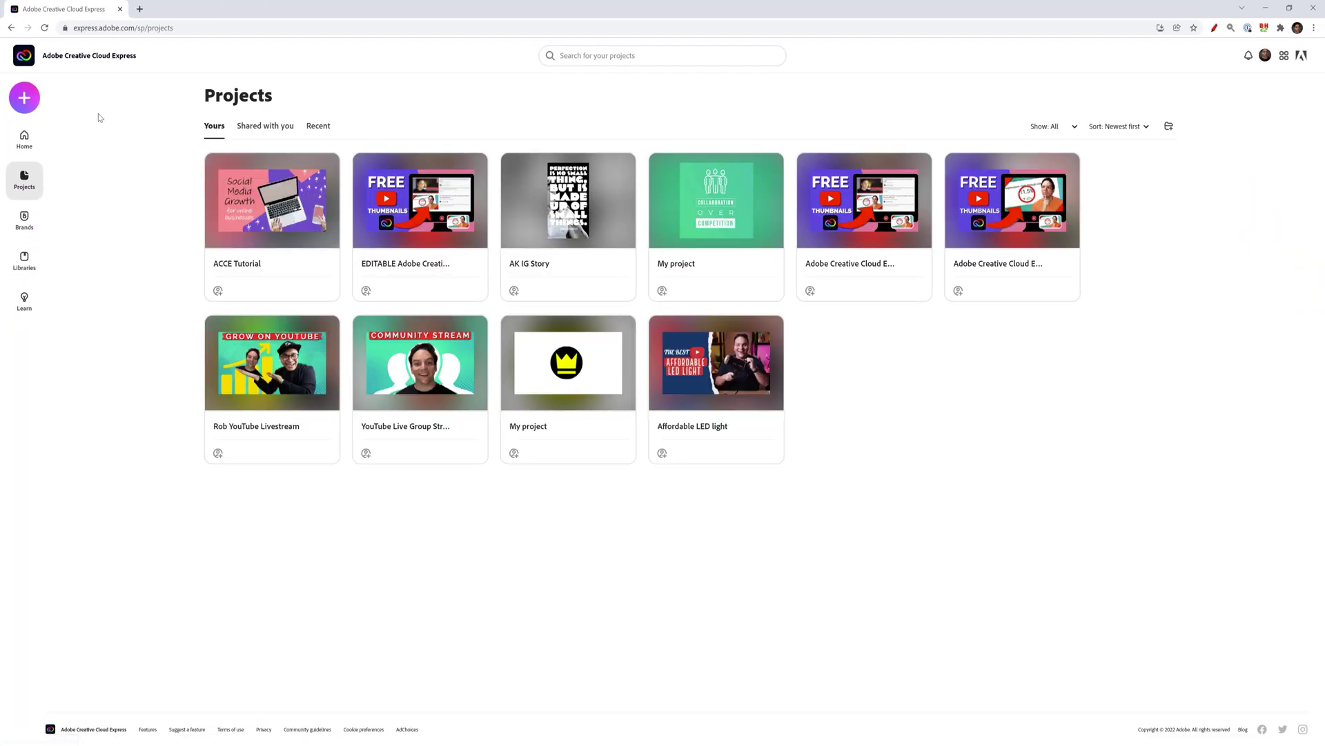
- Open the EDITABLE project card to edit the FREE THUMBNAILS design
{"action": "mouse_move", "coordinate": [415, 221]}
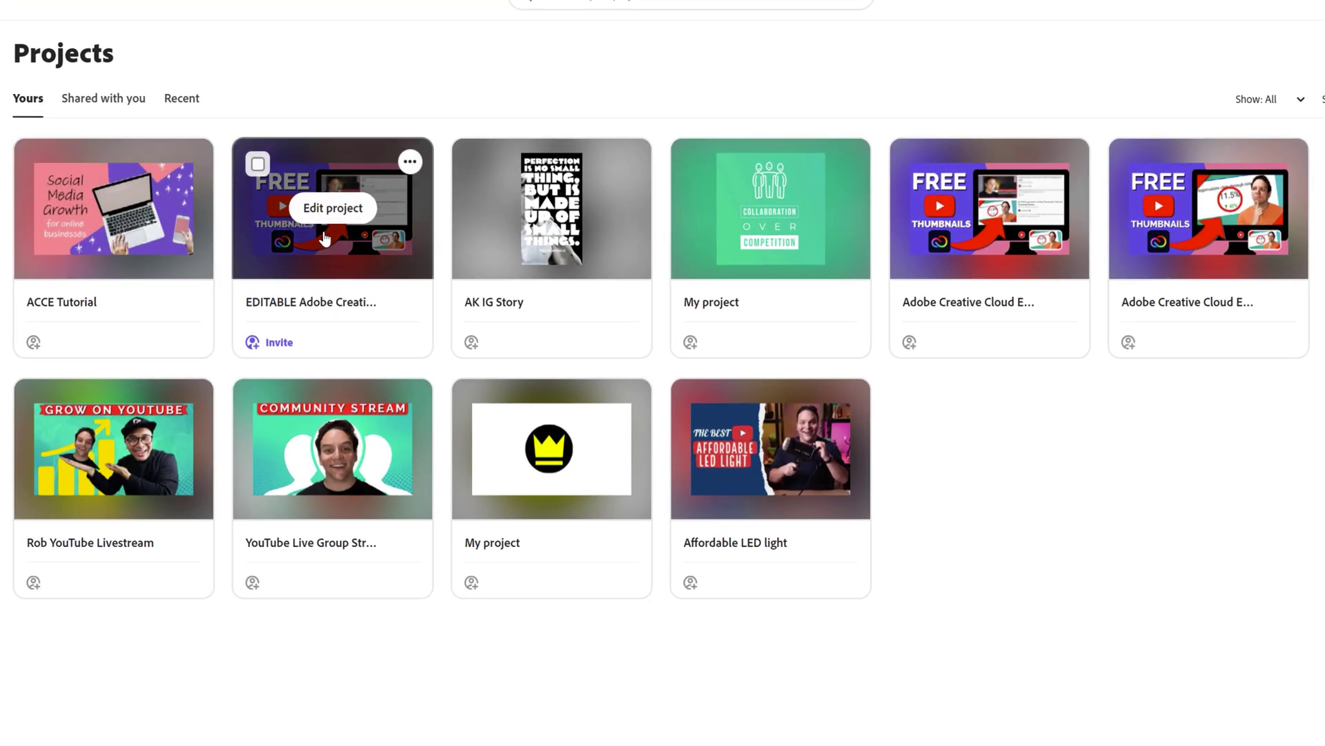
{"action": "left_click", "coordinate": [325, 234]}
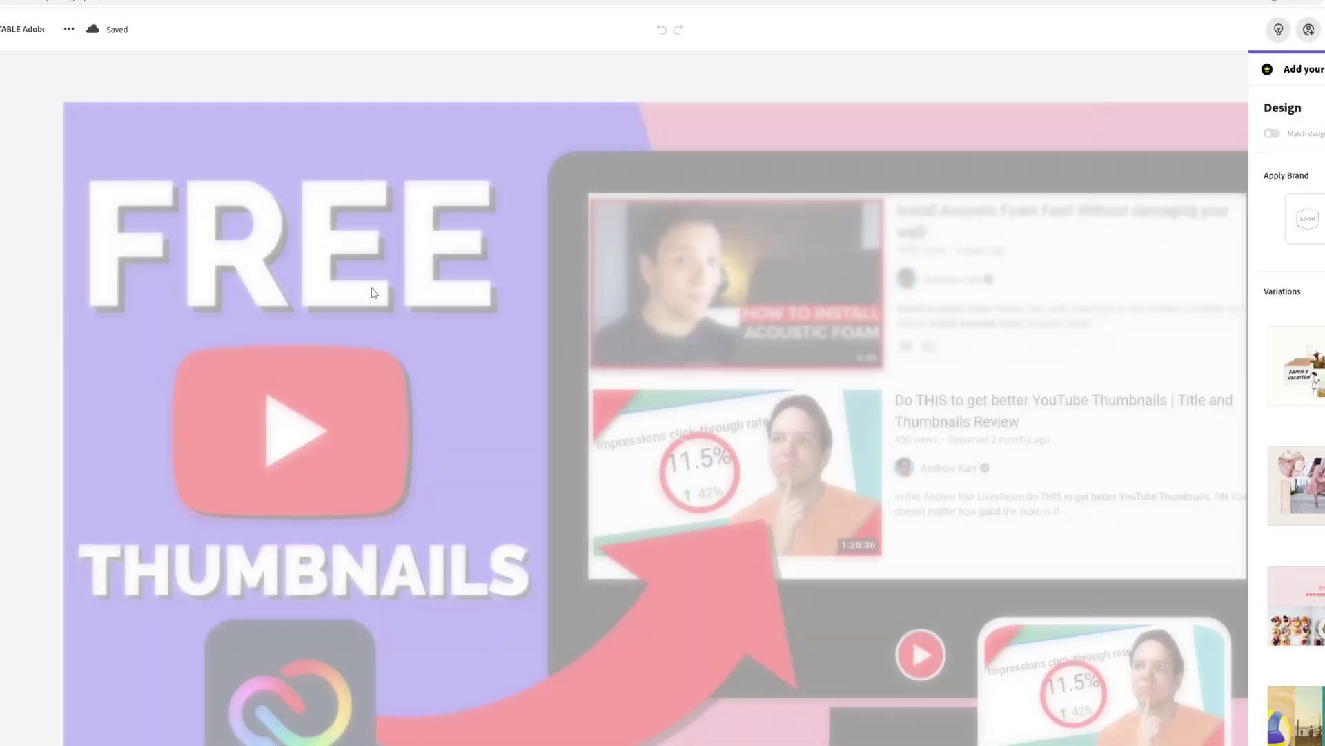
- Close the Design suggestions, check the background's layer stack, then bring up the Text styles list
{"action": "left_click", "coordinate": [1269, 122]}
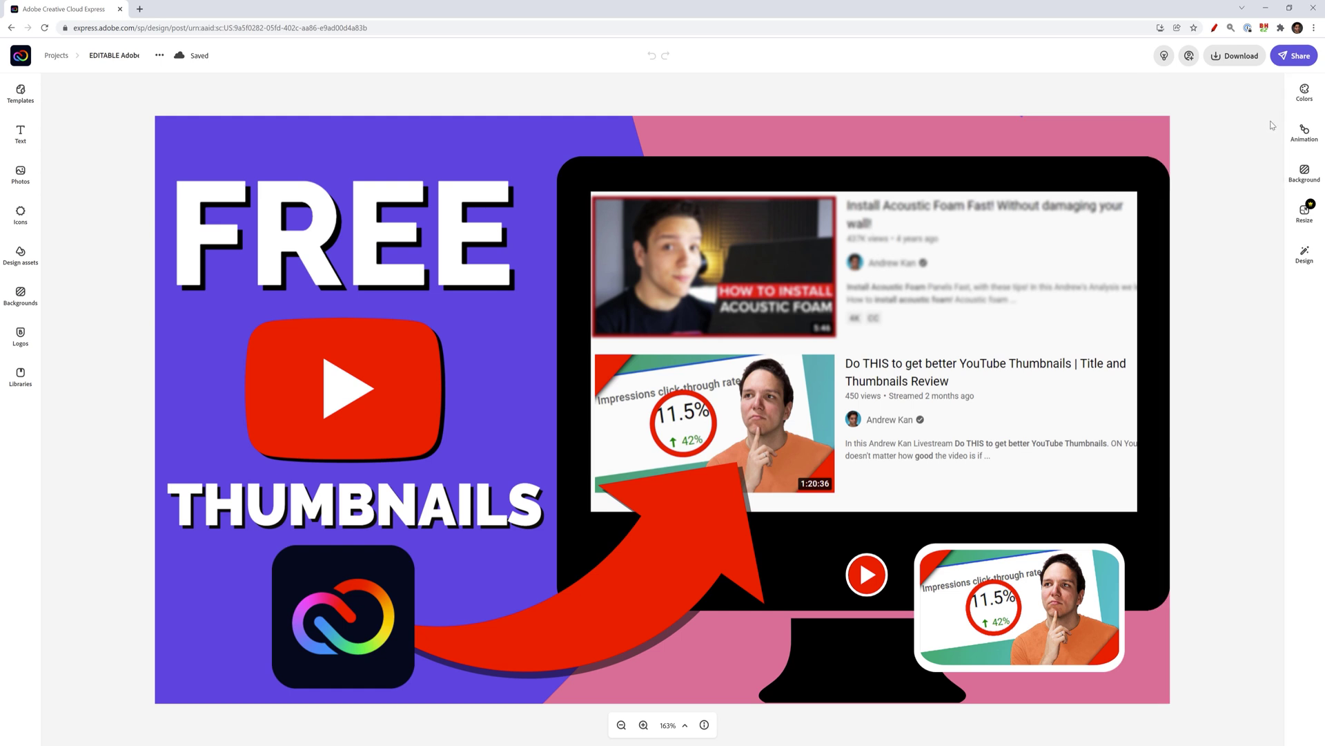
{"action": "left_click", "coordinate": [205, 664]}
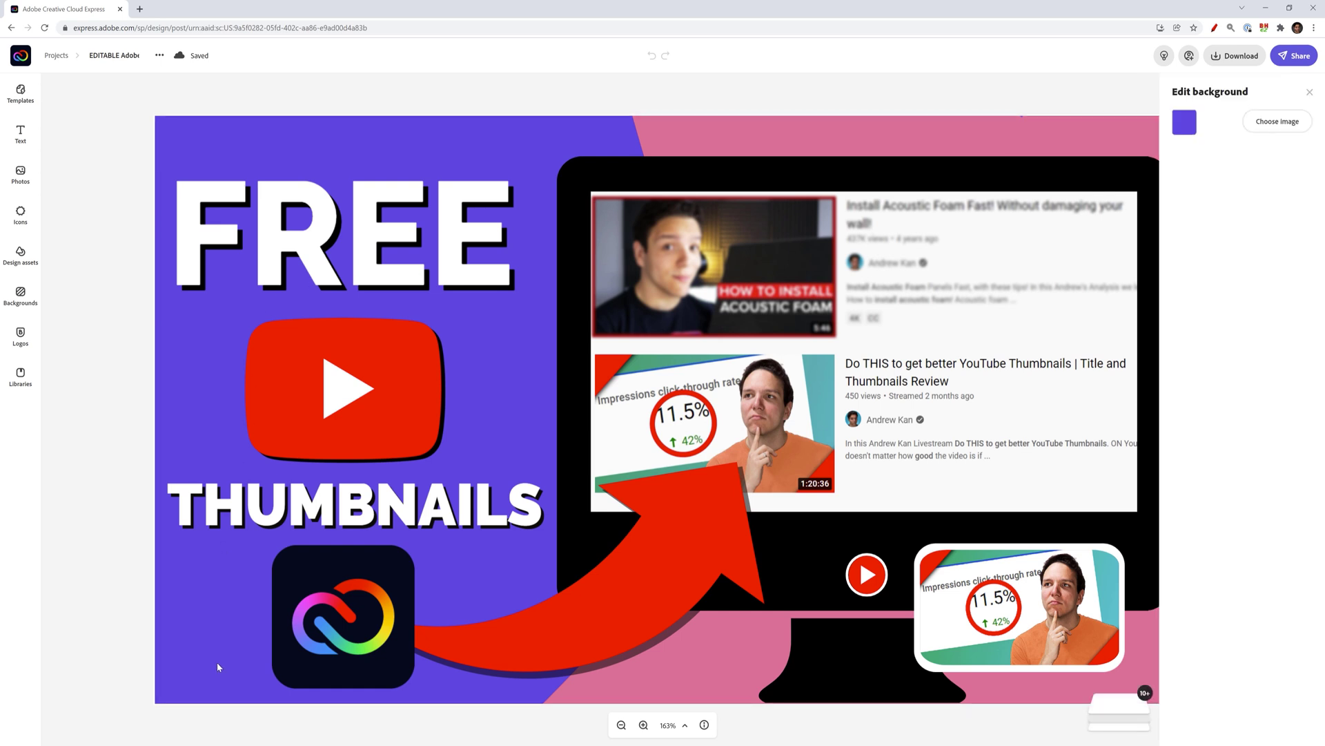
{"action": "left_click", "coordinate": [1140, 729]}
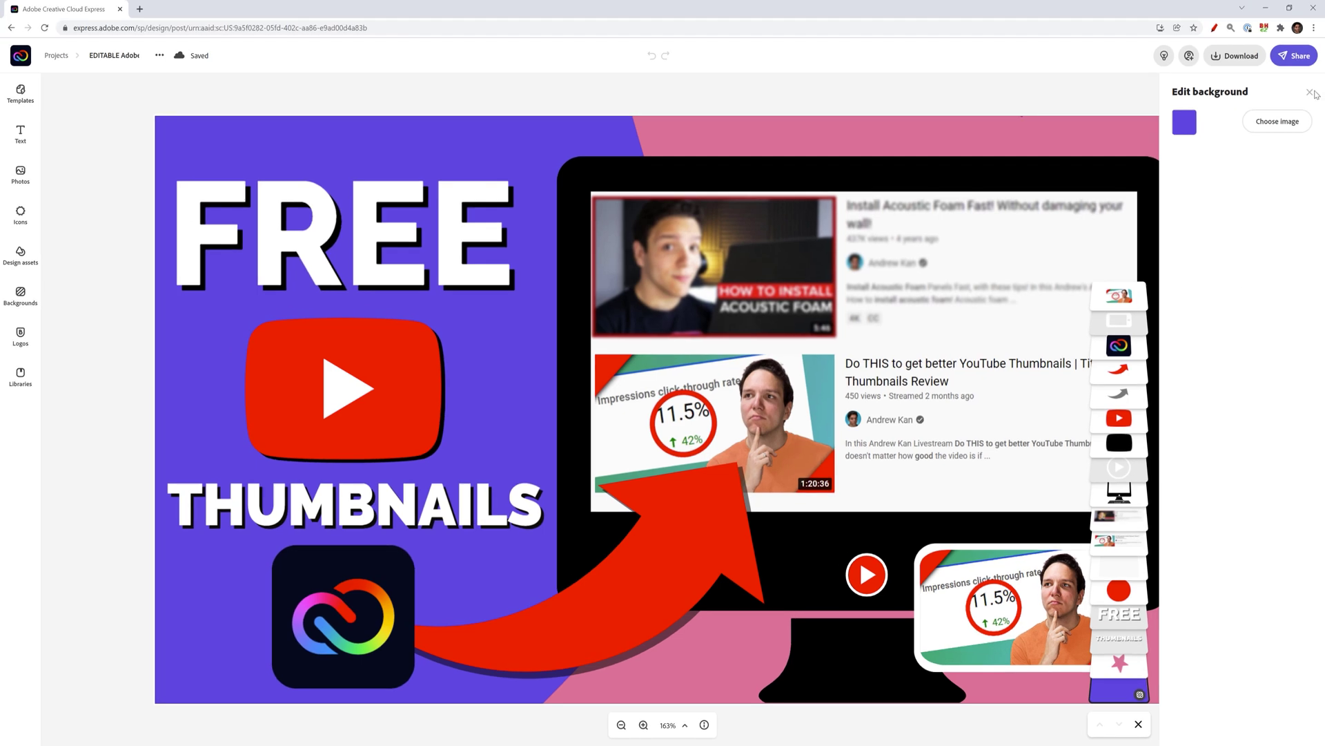
{"action": "left_click", "coordinate": [1310, 92]}
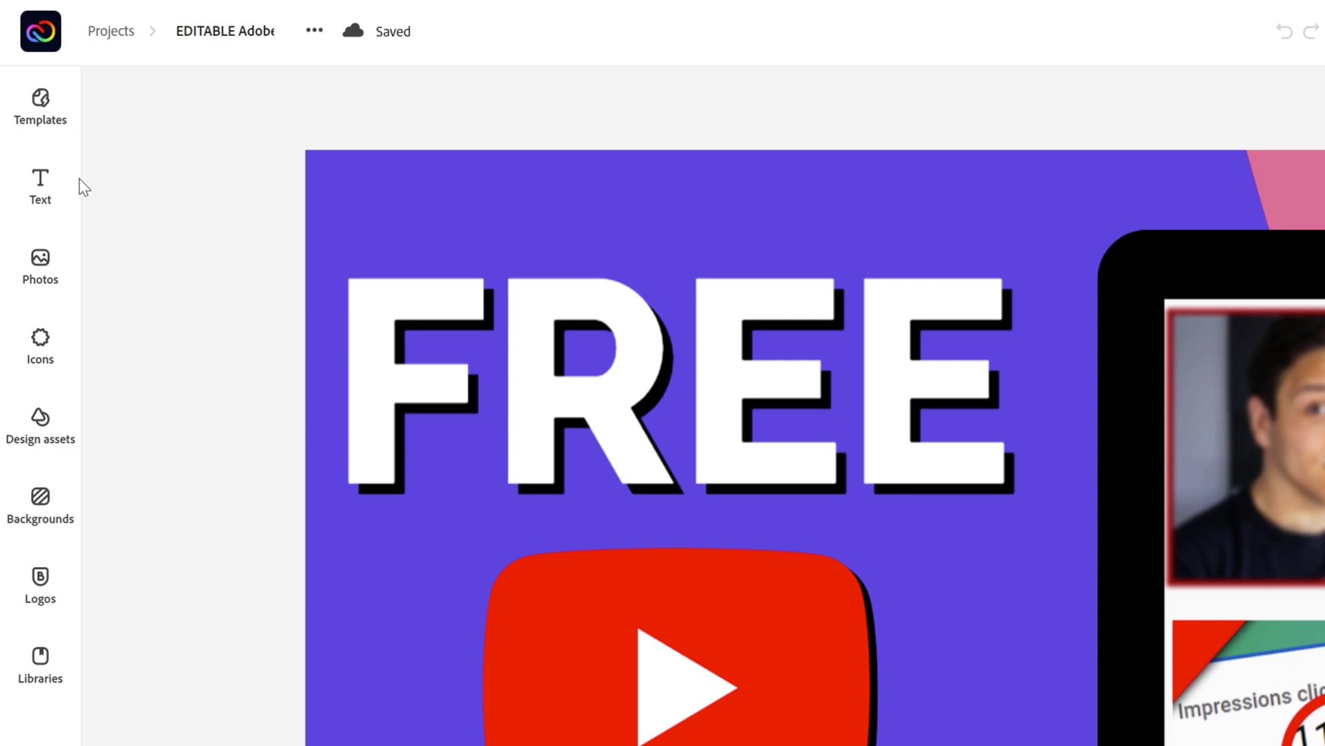
{"action": "left_click", "coordinate": [40, 200]}
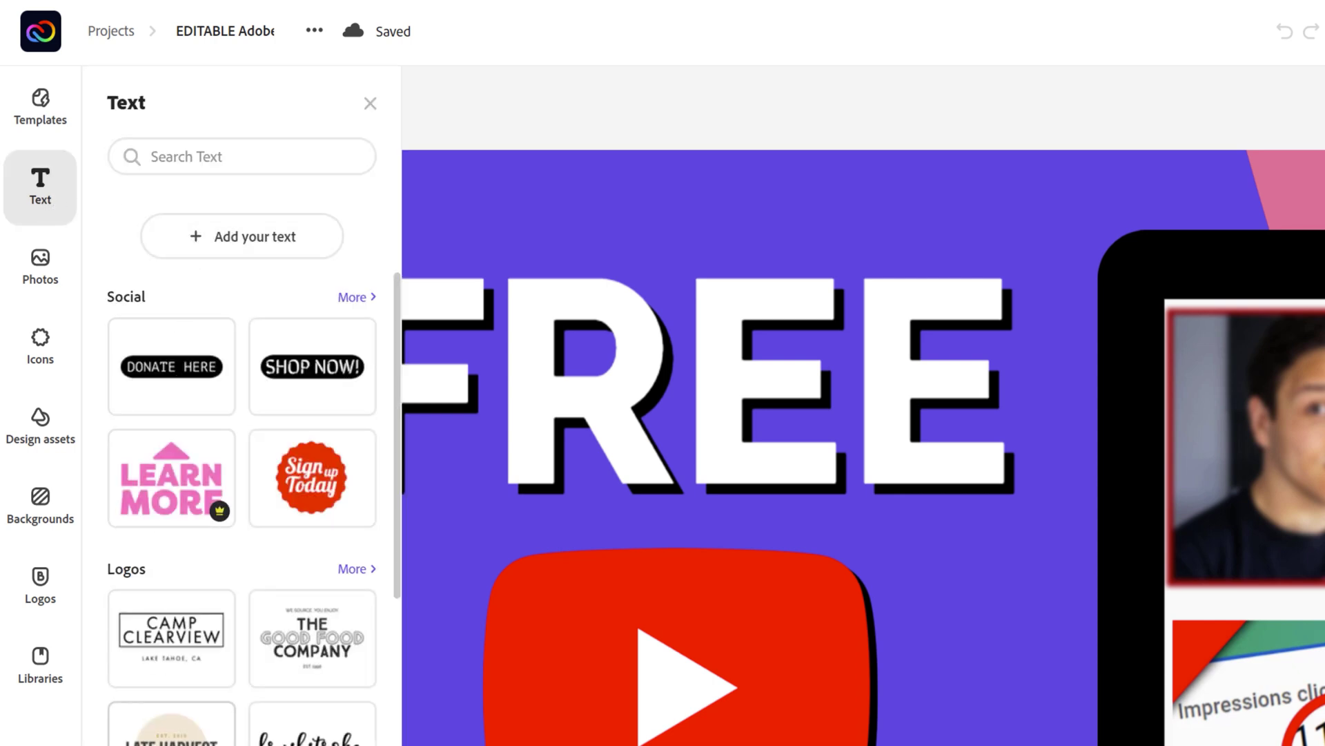
- Close the text styles and select FREE, showing Raleway ExtraBold 179.5 with shadow on
{"action": "scroll", "coordinate": [241, 483], "scroll_direction": "down", "scroll_amount": 5}
{"action": "scroll", "coordinate": [320, 607], "scroll_direction": "up", "scroll_amount": 5}
{"action": "left_click", "coordinate": [371, 103]}
{"action": "left_click", "coordinate": [711, 357]}
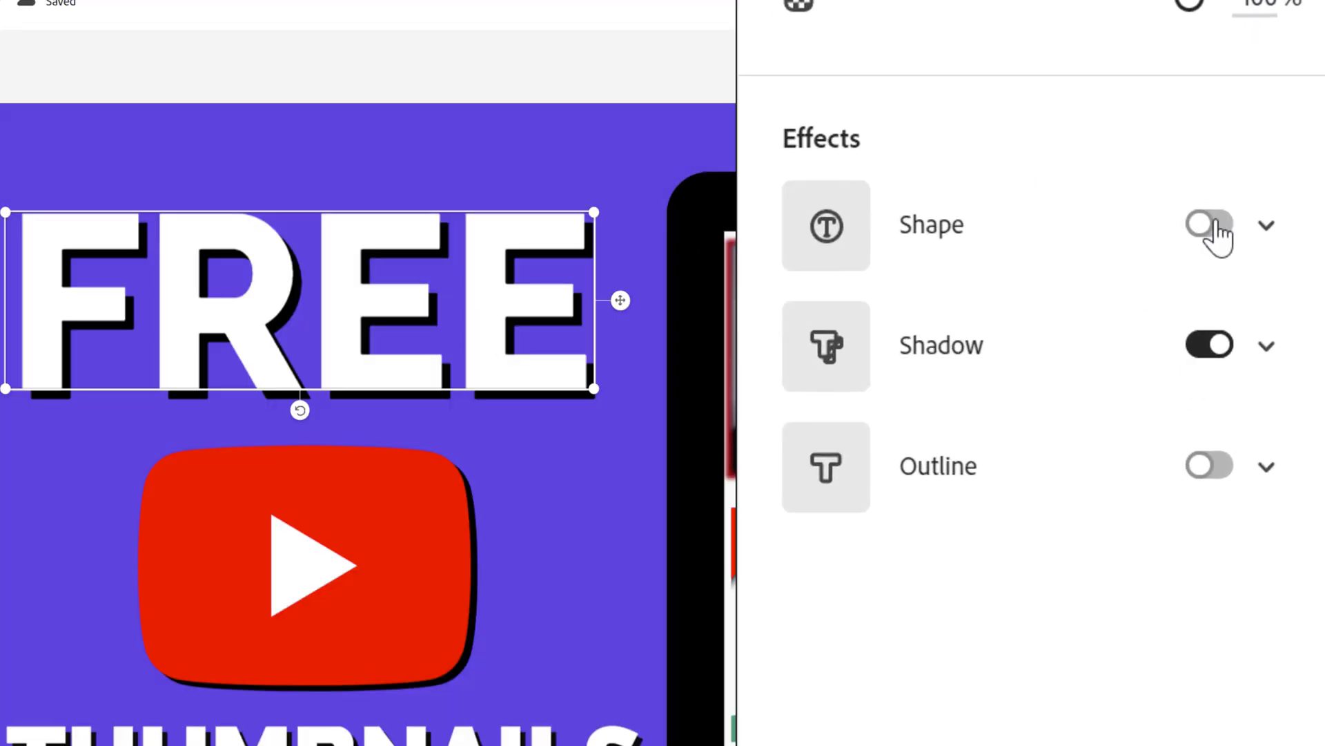
- Try a shape and an outline effect on FREE, then undo both, keeping only the shadow
{"action": "left_click", "coordinate": [1209, 224]}
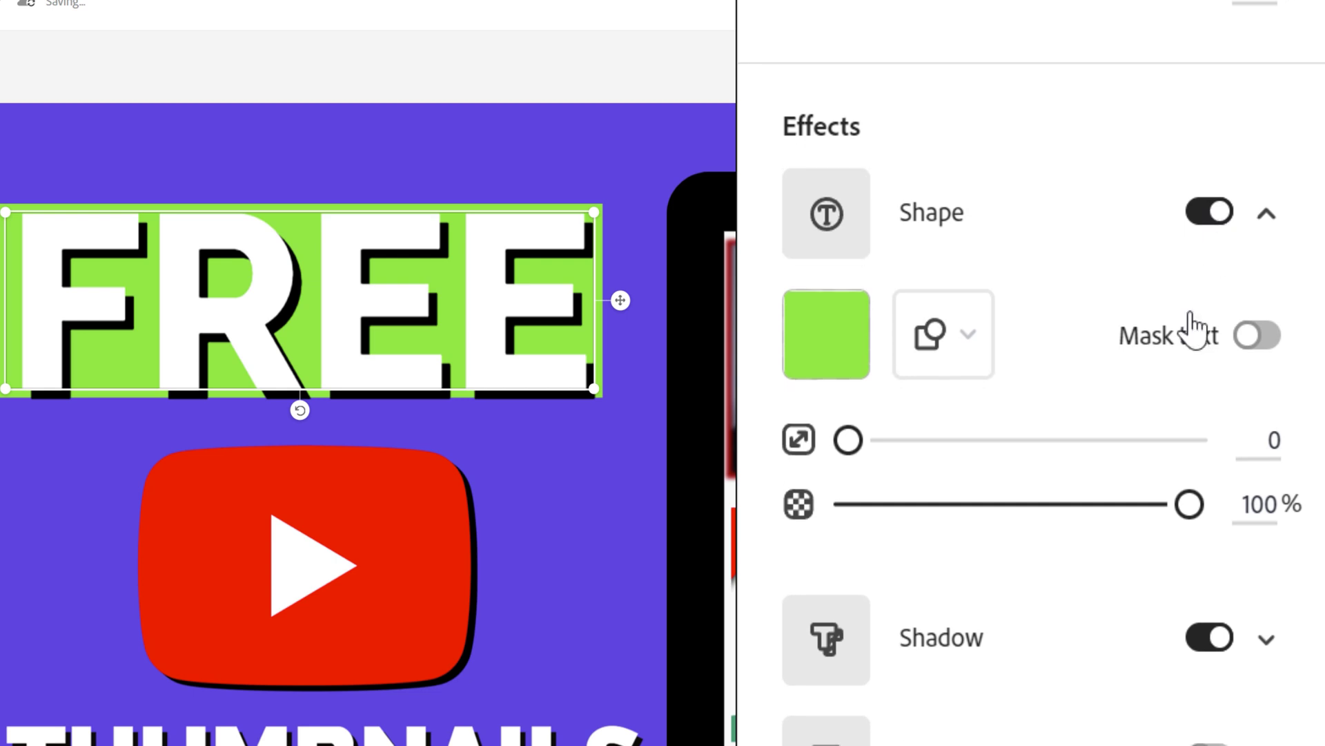
{"action": "scroll", "coordinate": [1228, 690], "scroll_direction": "down", "scroll_amount": 2}
{"action": "left_click", "coordinate": [1213, 659]}
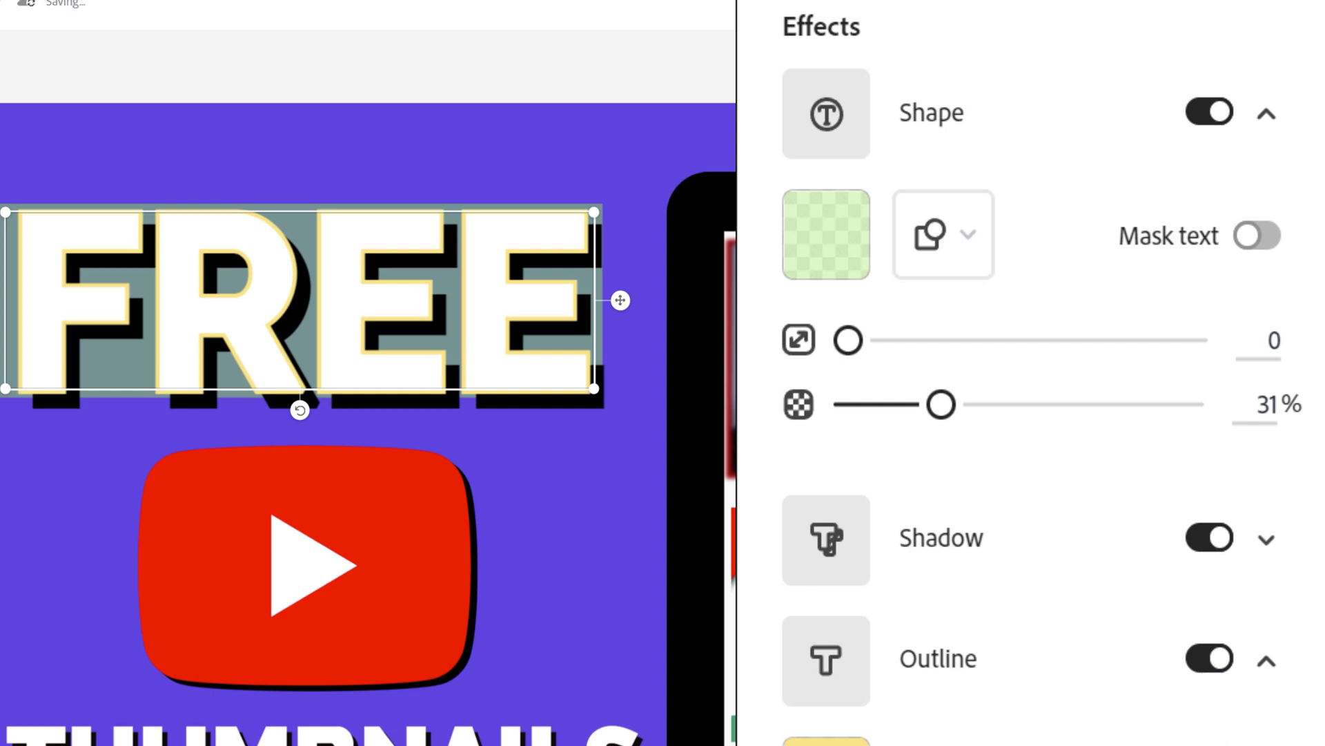
{"action": "key", "text": "ctrl+z"}
{"action": "key", "text": "ctrl+z"}
{"action": "key", "text": "ctrl+z"}
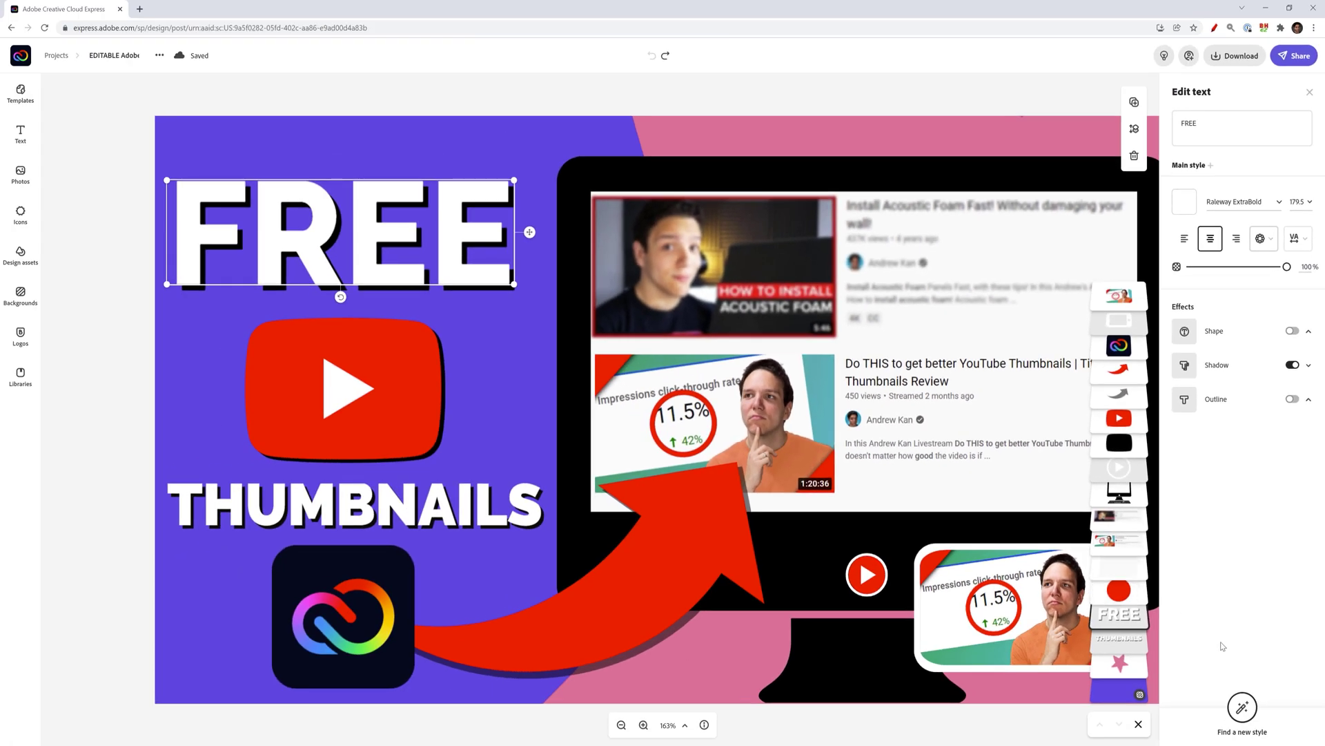
{"action": "left_click", "coordinate": [1249, 711]}
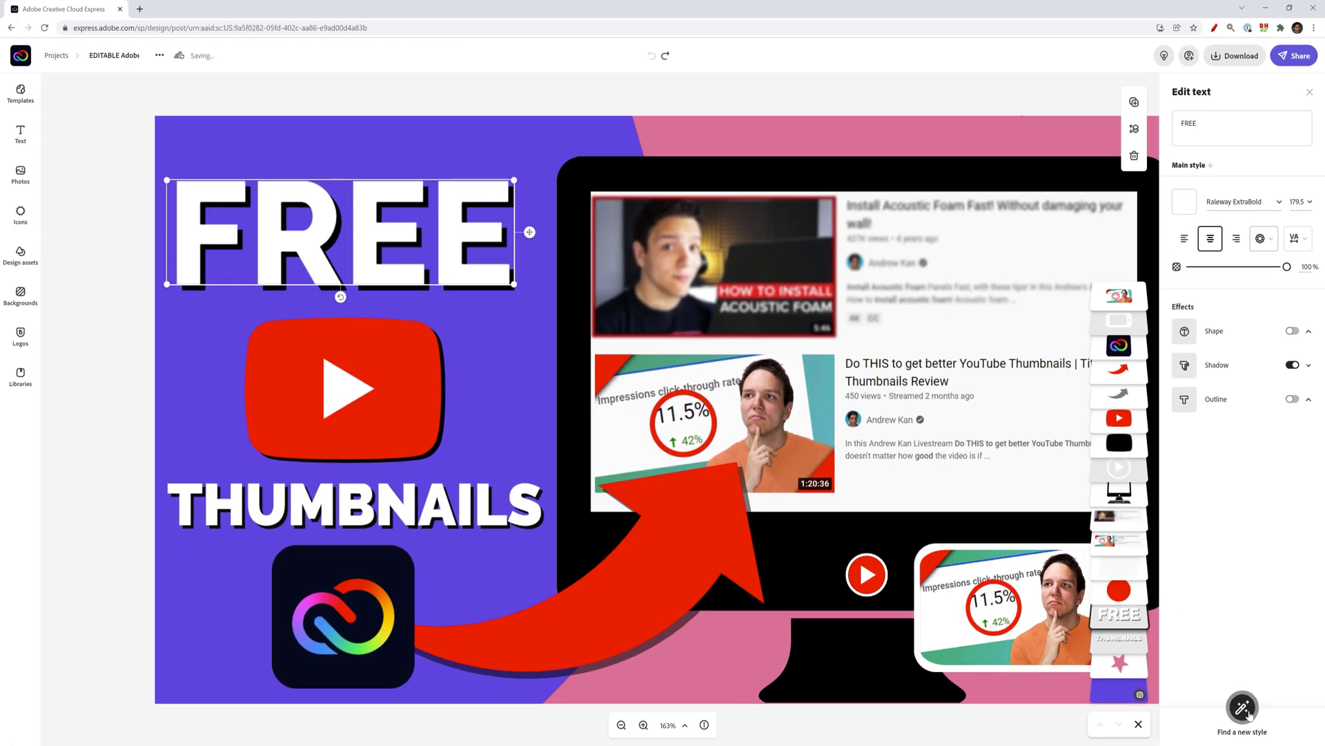
{"action": "left_click", "coordinate": [1248, 711]}
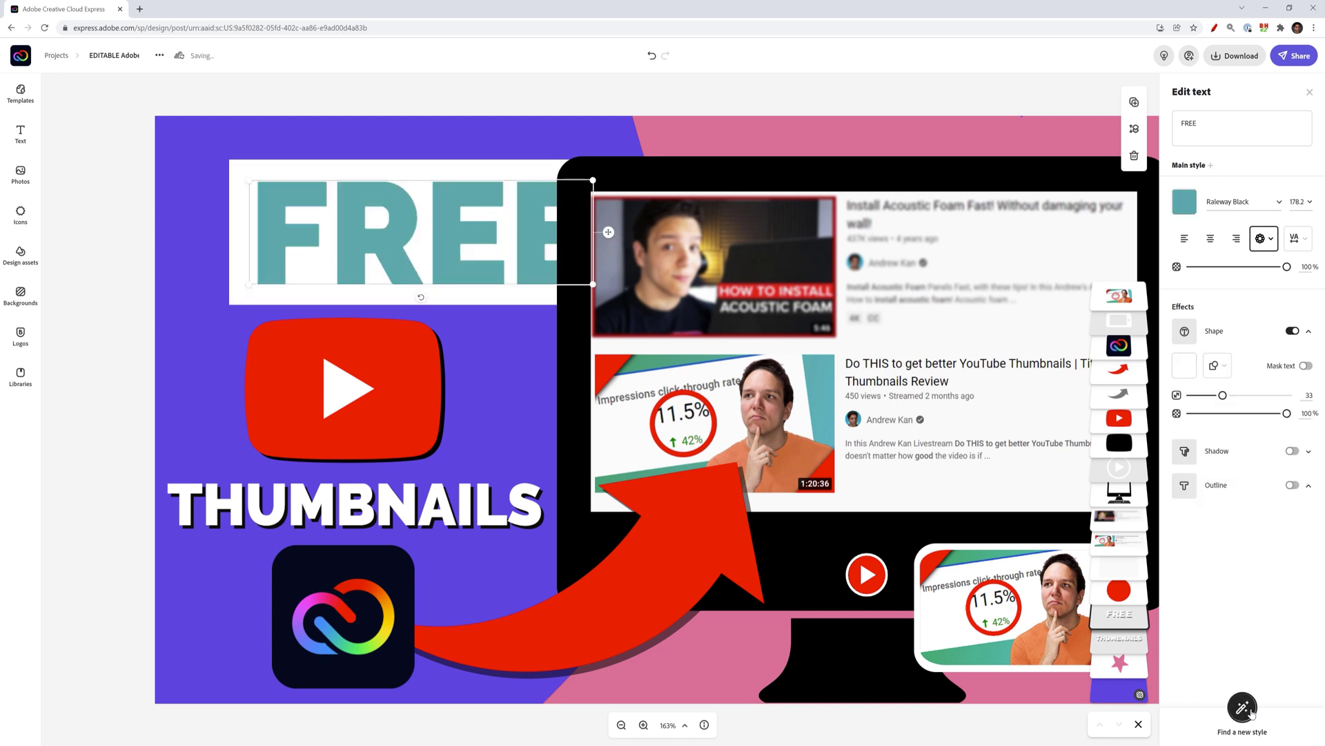
{"action": "left_click", "coordinate": [1248, 711]}
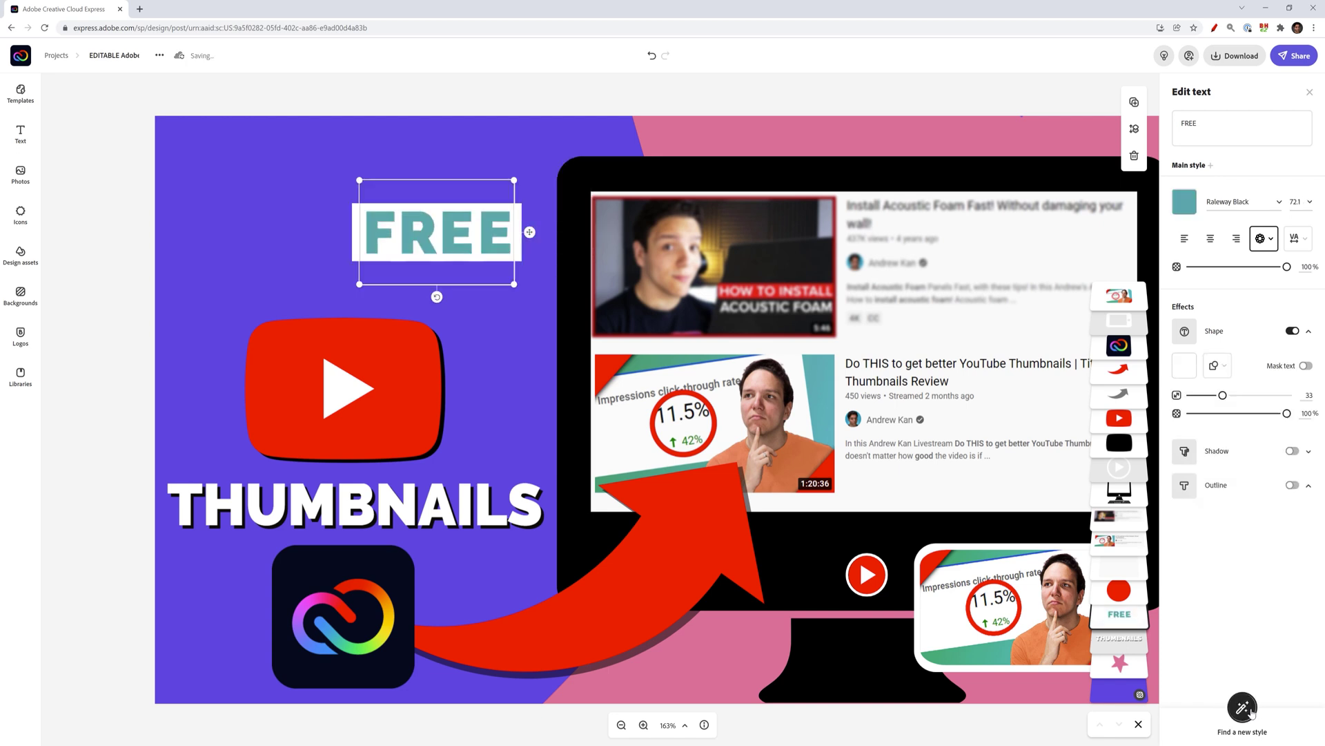
{"action": "left_click", "coordinate": [1248, 711]}
{"action": "left_click", "coordinate": [650, 56]}
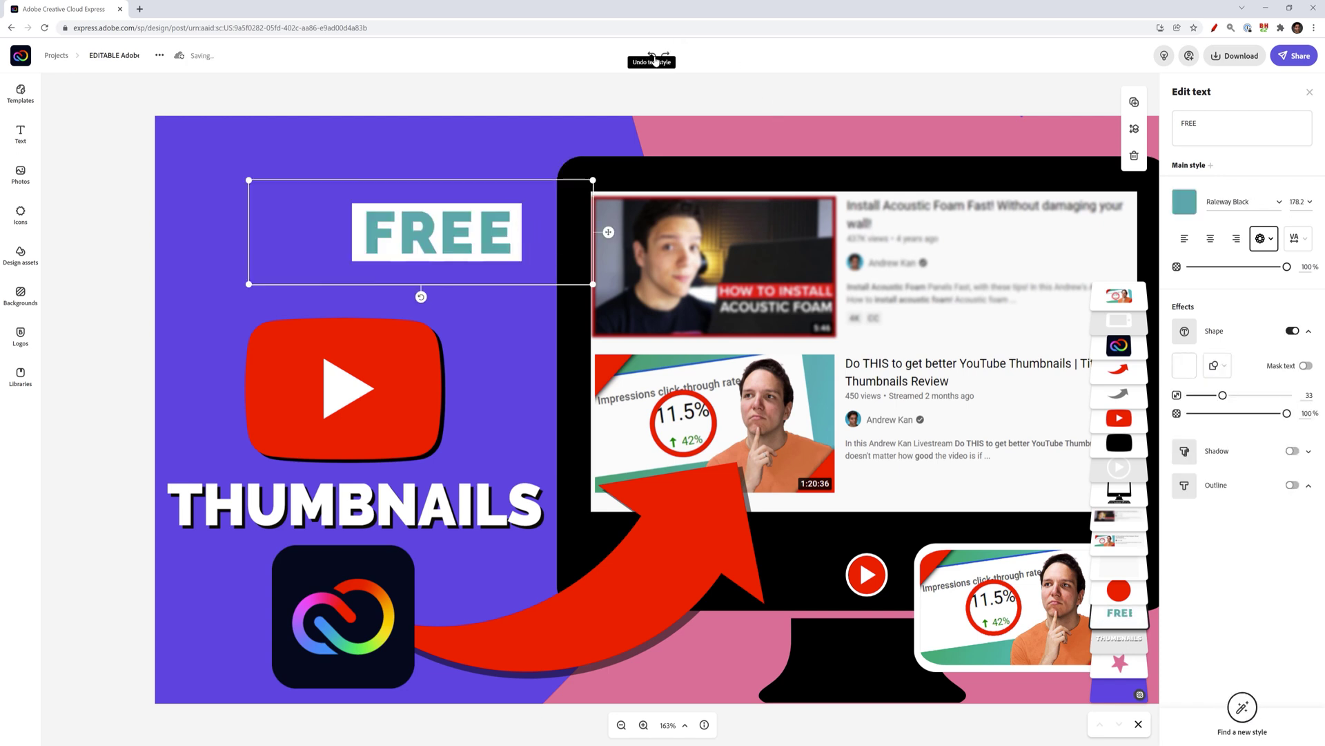
{"action": "left_click", "coordinate": [650, 56]}
{"action": "left_click", "coordinate": [650, 56]}
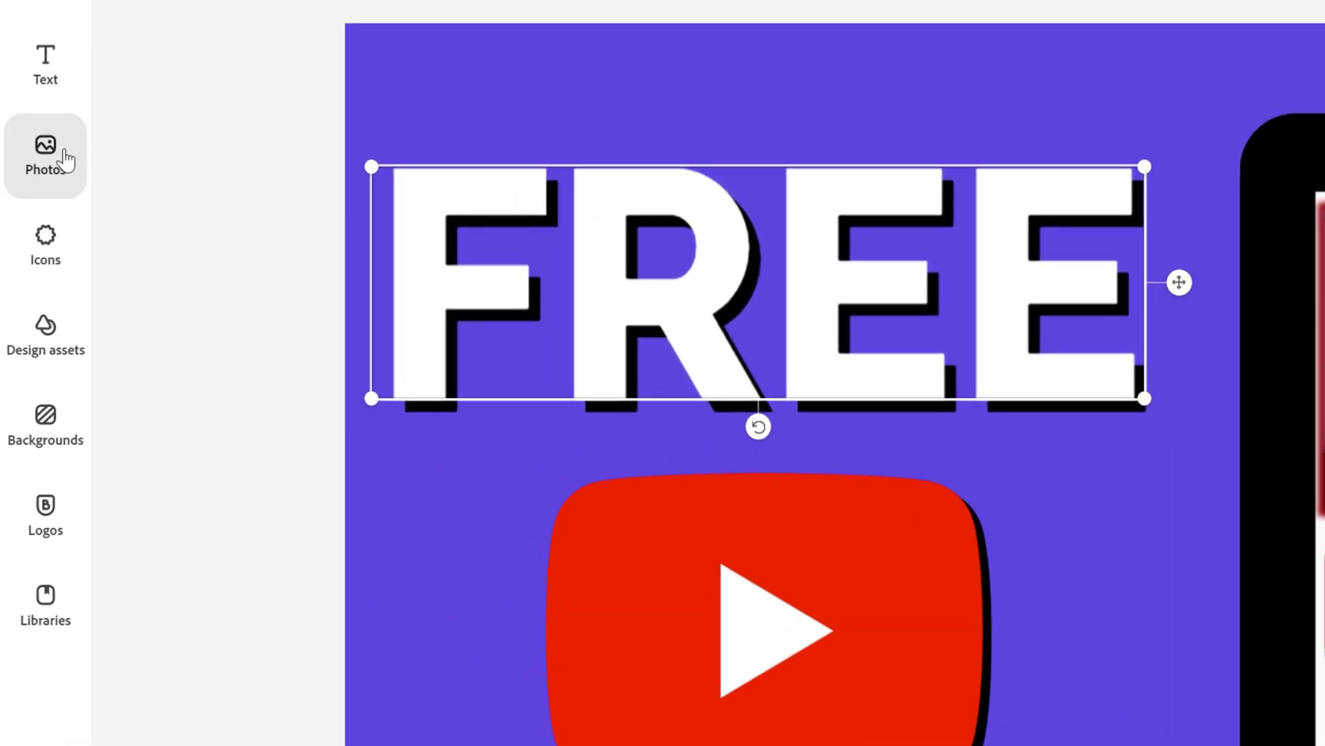
- Upload the AACCE Logo file from the computer through Photos and select it on the canvas
{"action": "left_click", "coordinate": [22, 173]}
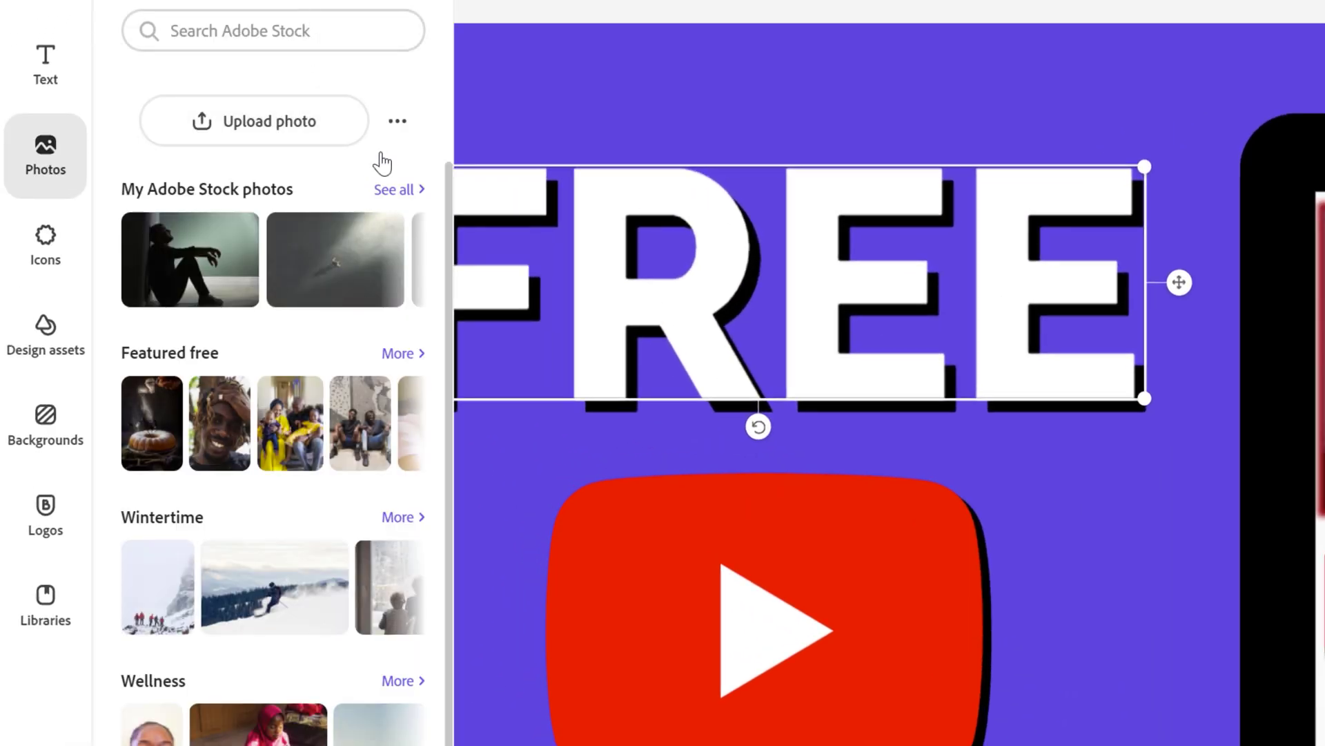
{"action": "left_click_drag", "start_coordinate": [450, 251], "coordinate": [336, 149]}
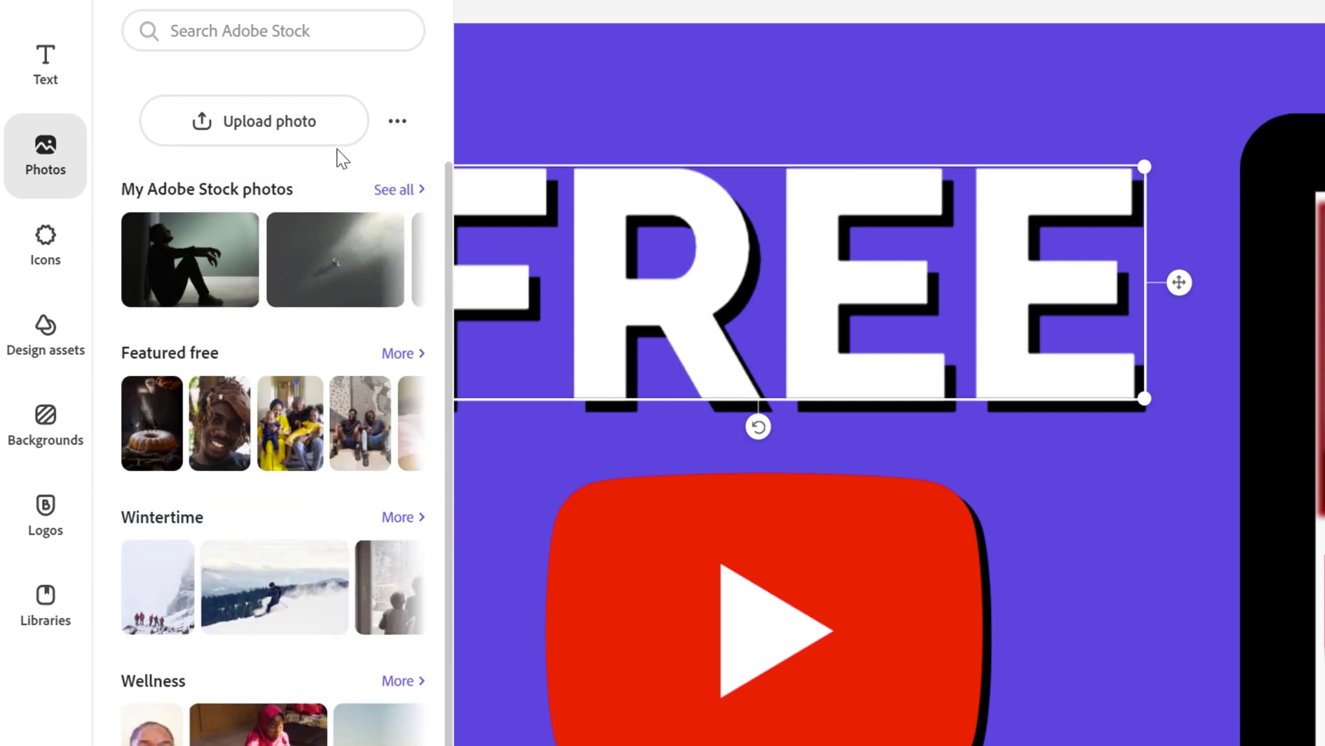
{"action": "left_click", "coordinate": [280, 138]}
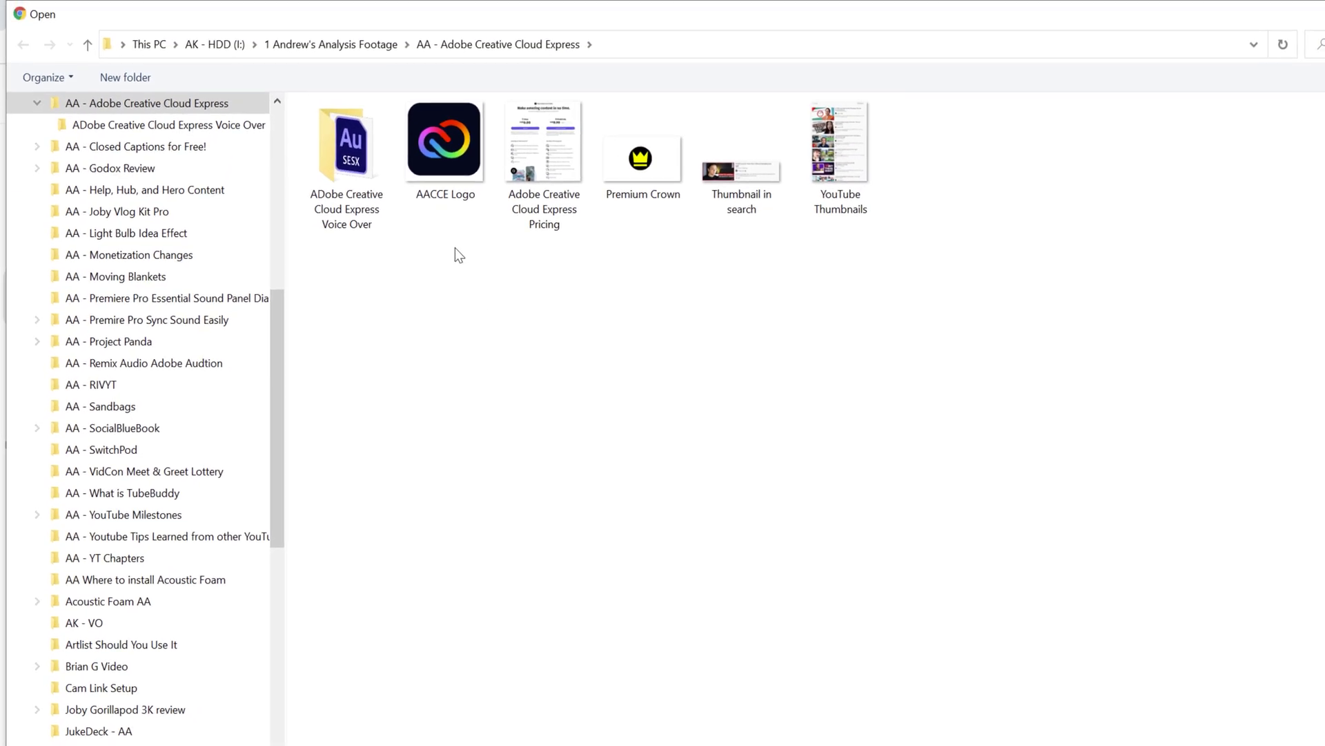
{"action": "double_click", "coordinate": [445, 144]}
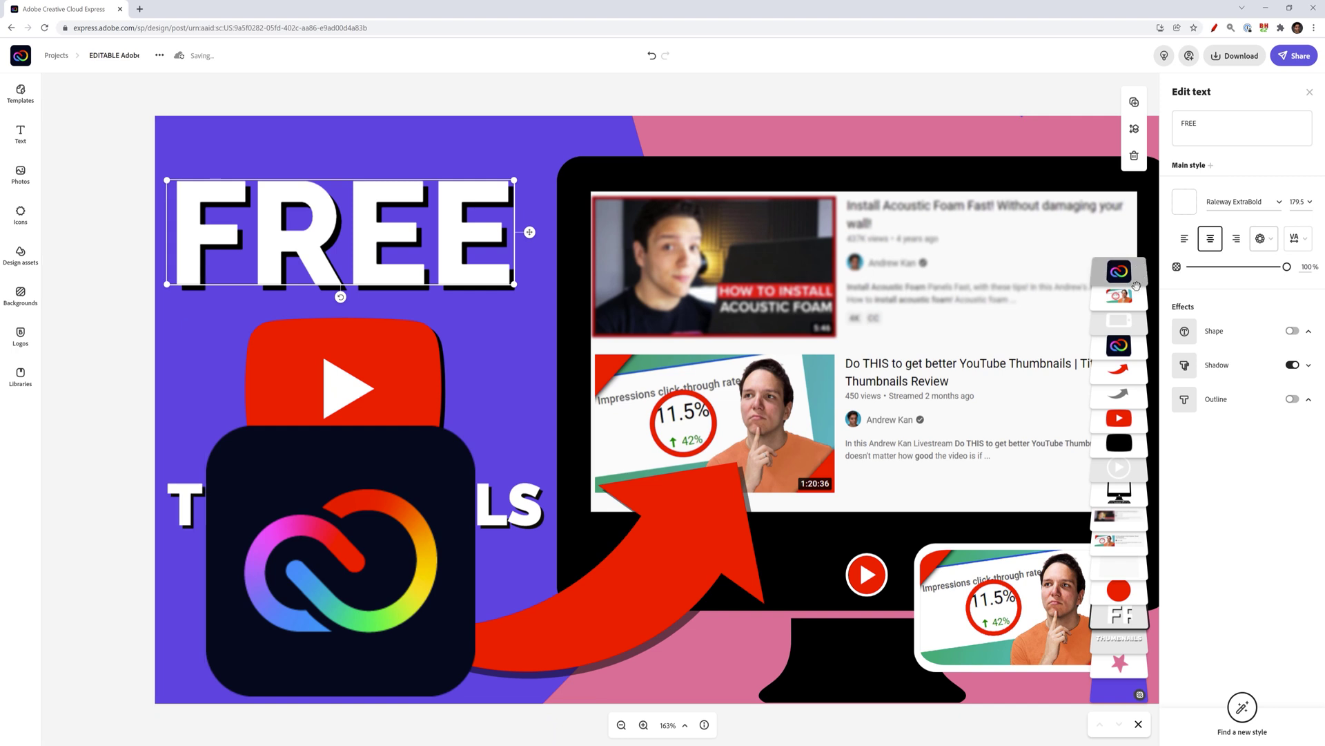
{"action": "left_click", "coordinate": [1135, 282]}
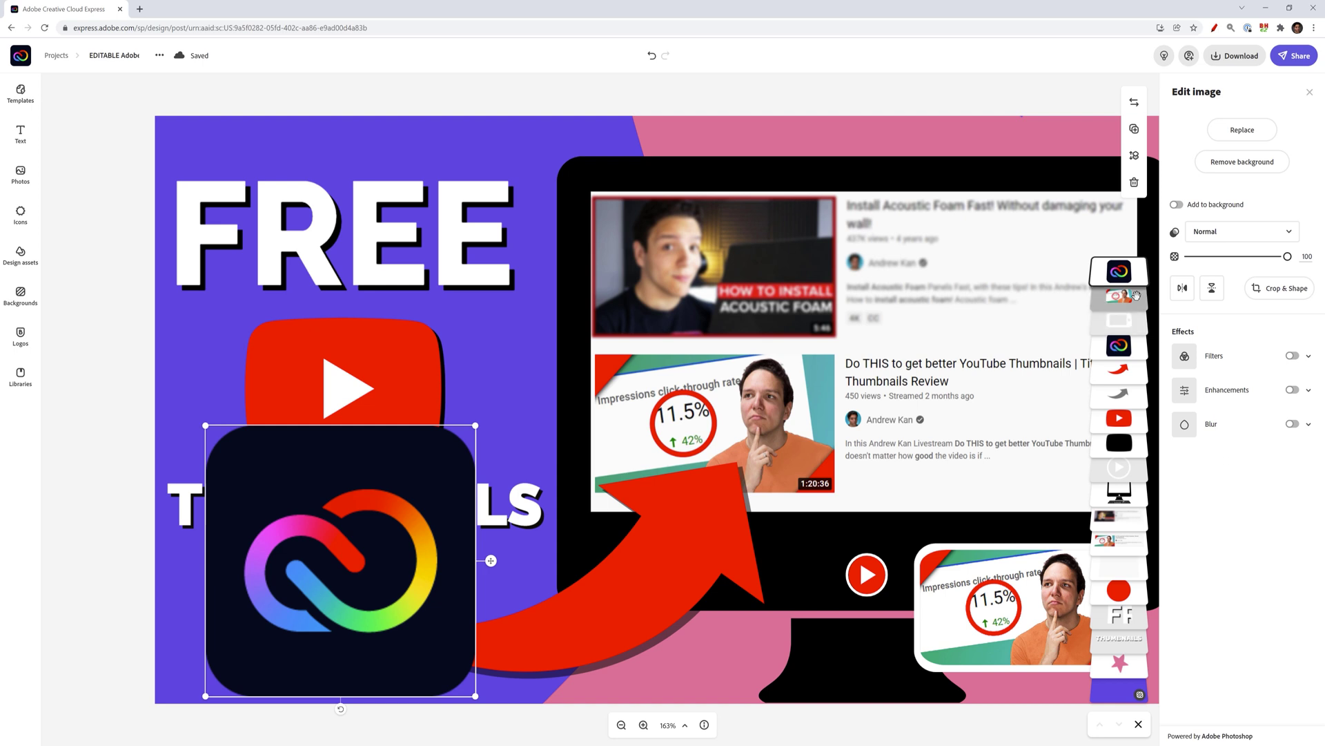
- Drag the uploaded Creative Cloud logo down and back up the layer stack, then delete it
{"action": "left_click_drag", "start_coordinate": [1132, 273], "coordinate": [1126, 442]}
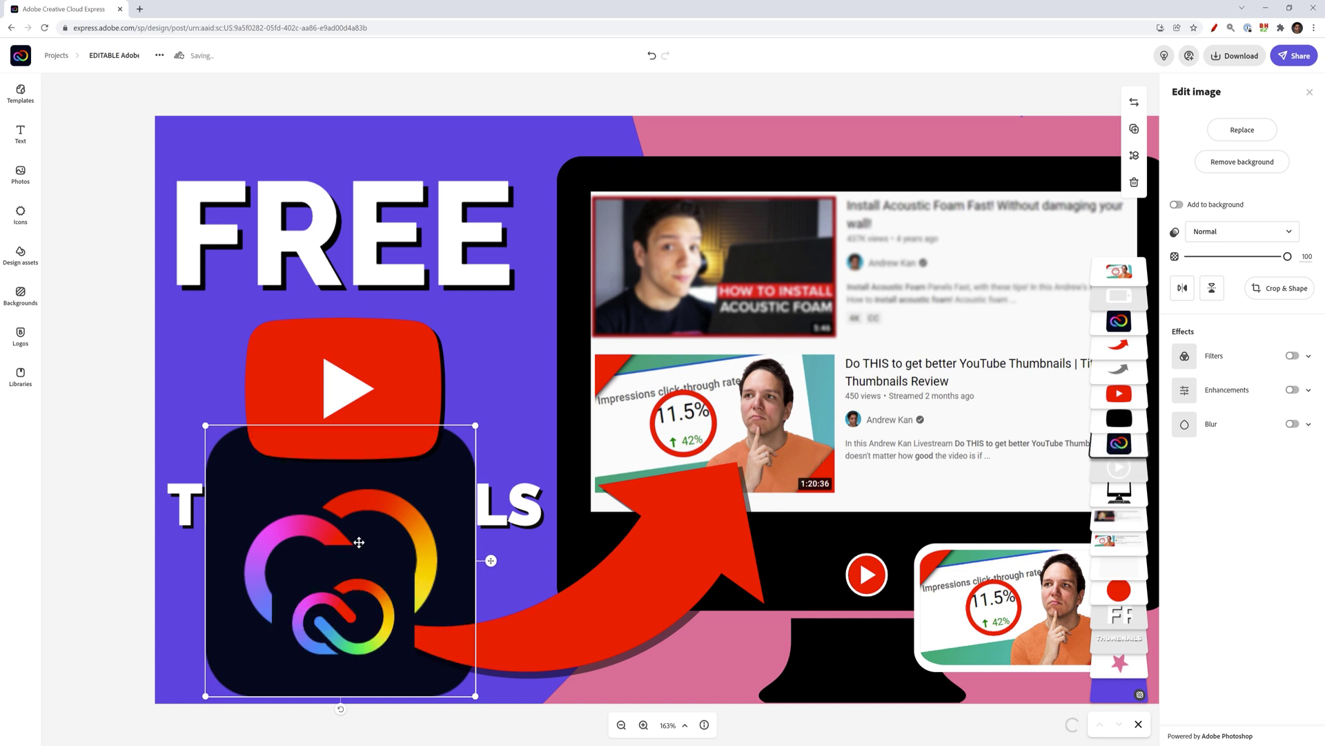
{"action": "left_click_drag", "start_coordinate": [1119, 445], "coordinate": [1128, 643]}
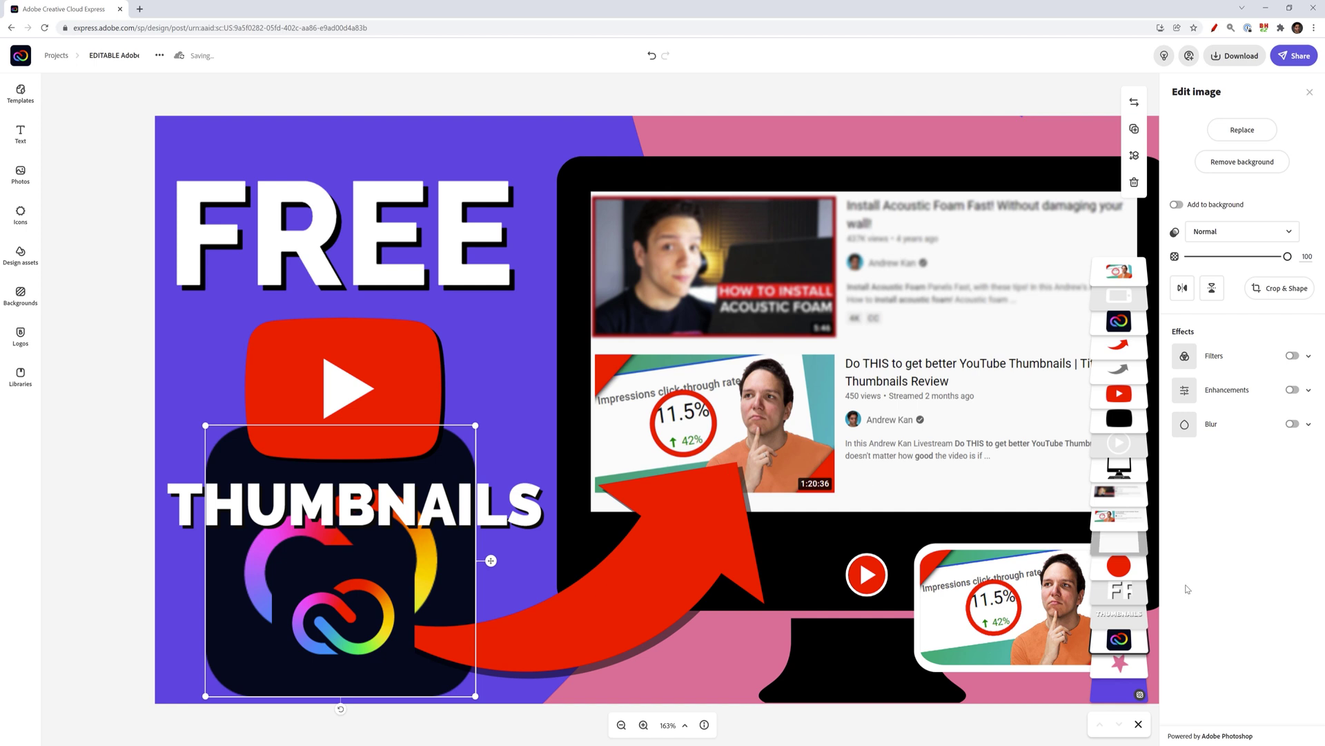
{"action": "left_click_drag", "start_coordinate": [1127, 642], "coordinate": [1122, 271]}
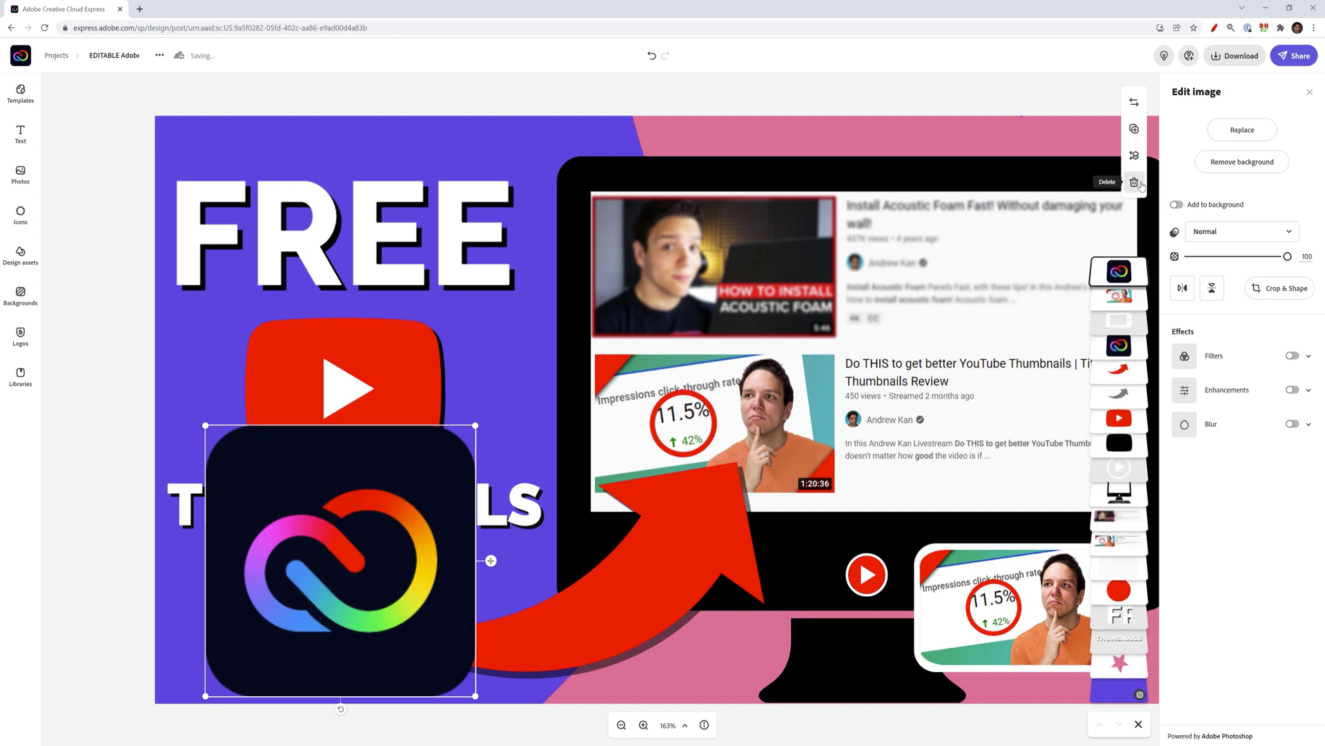
{"action": "left_click", "coordinate": [1135, 182]}
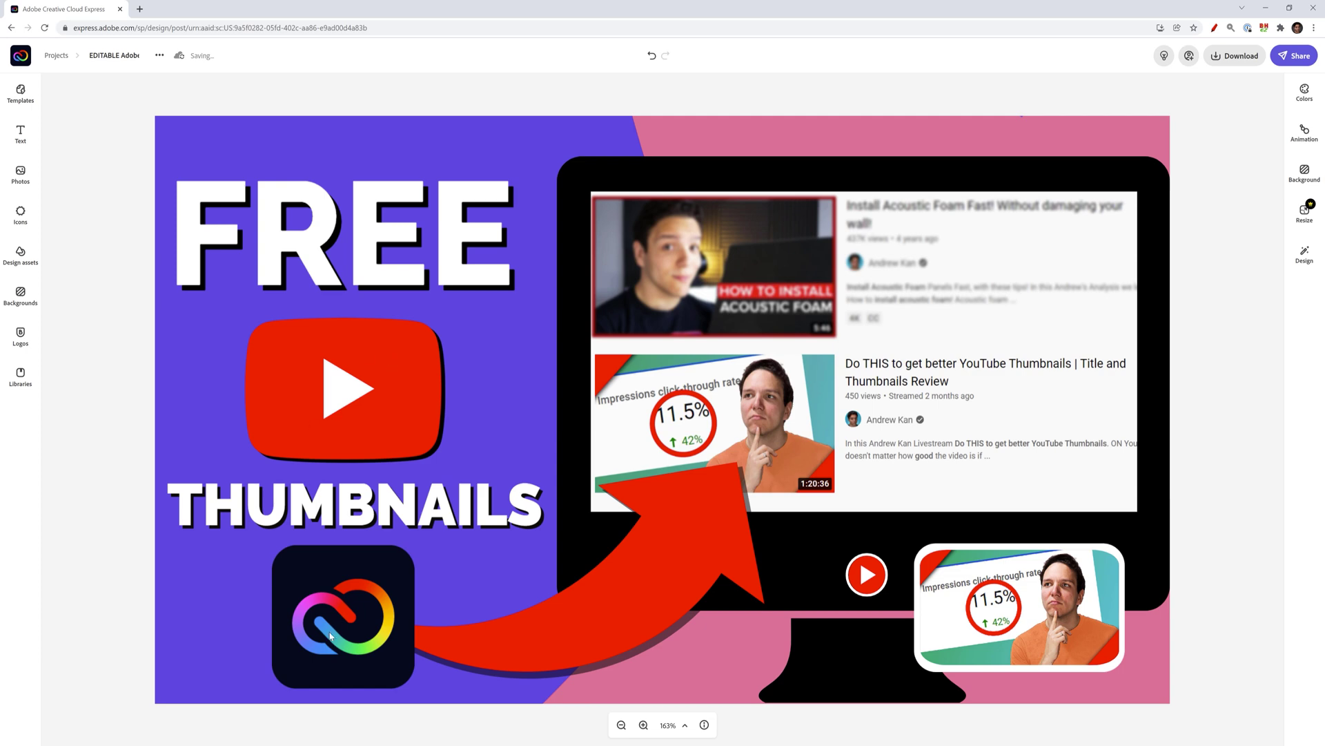
- Select the top and lower YouTube screenshots in turn to check them
{"action": "left_click", "coordinate": [850, 285]}
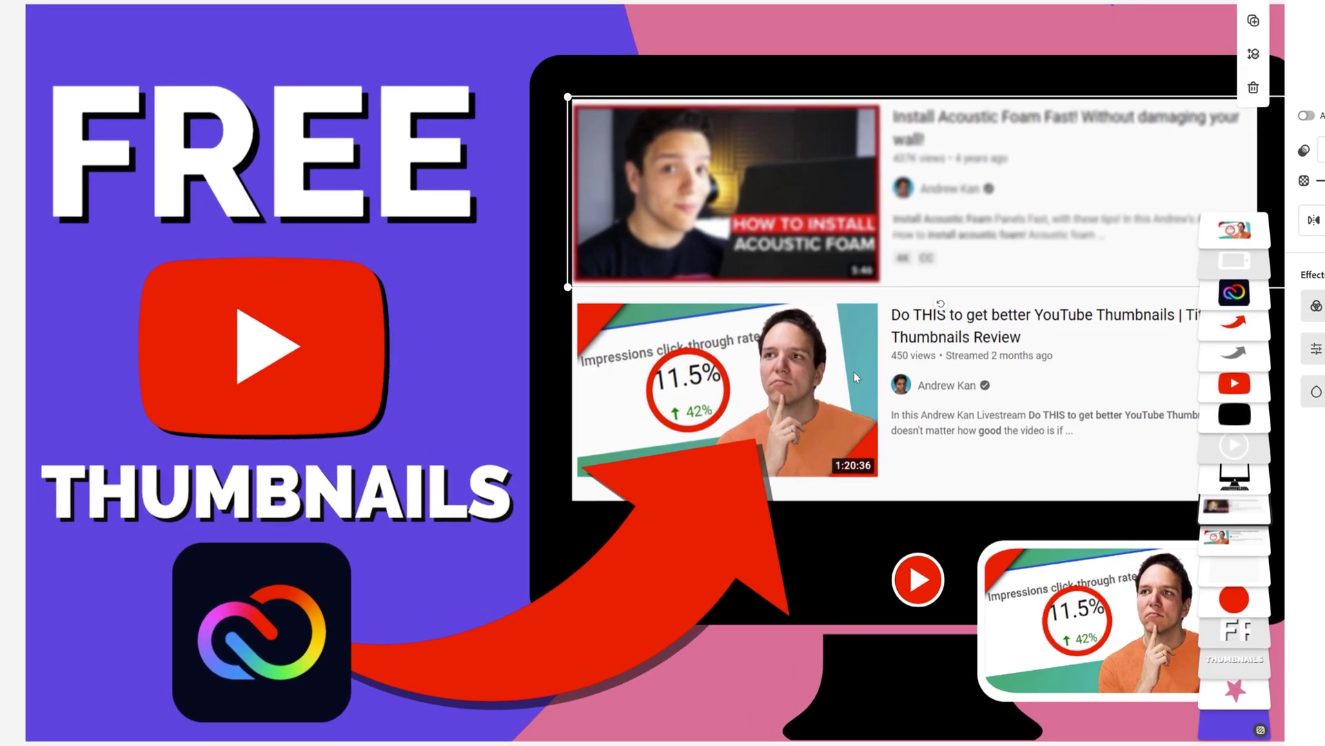
{"action": "left_click", "coordinate": [855, 371]}
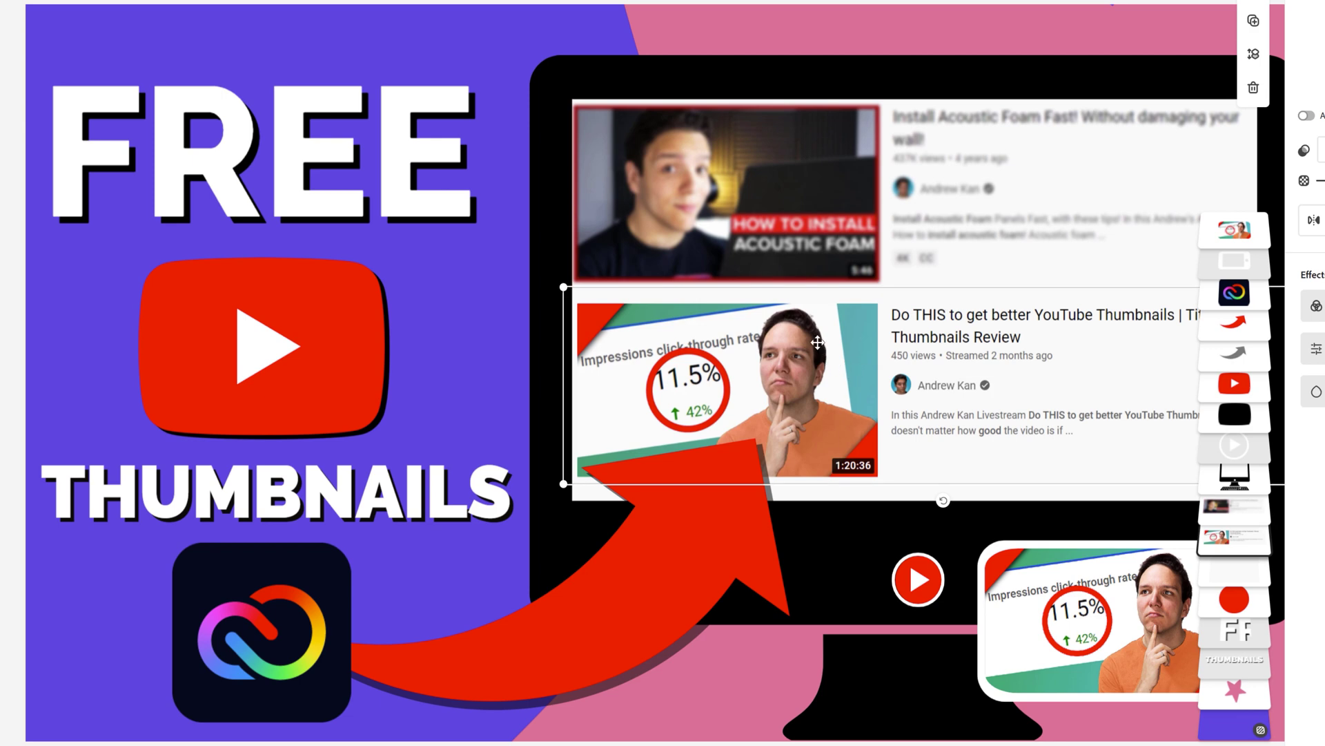
{"action": "left_click", "coordinate": [797, 233]}
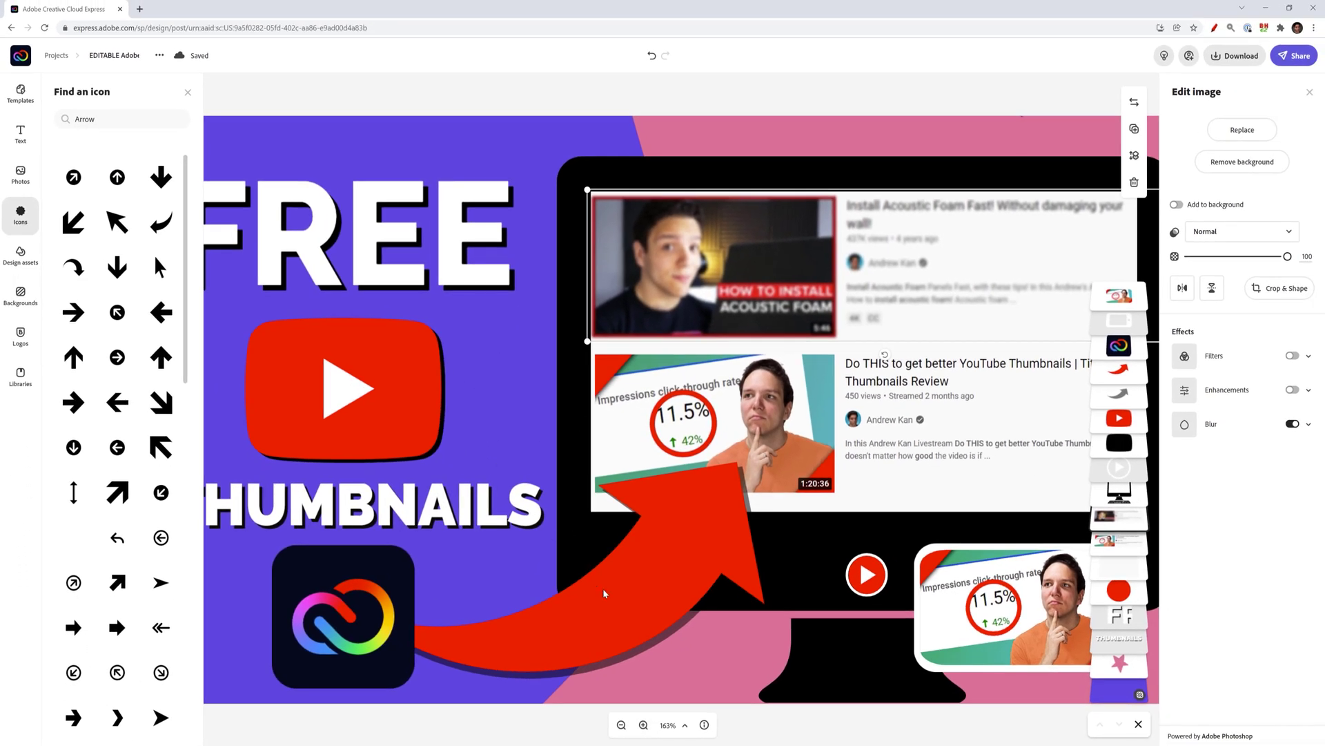
- Duplicate the red arrow and make the copy grey at 72 opacity
{"action": "left_click", "coordinate": [604, 592]}
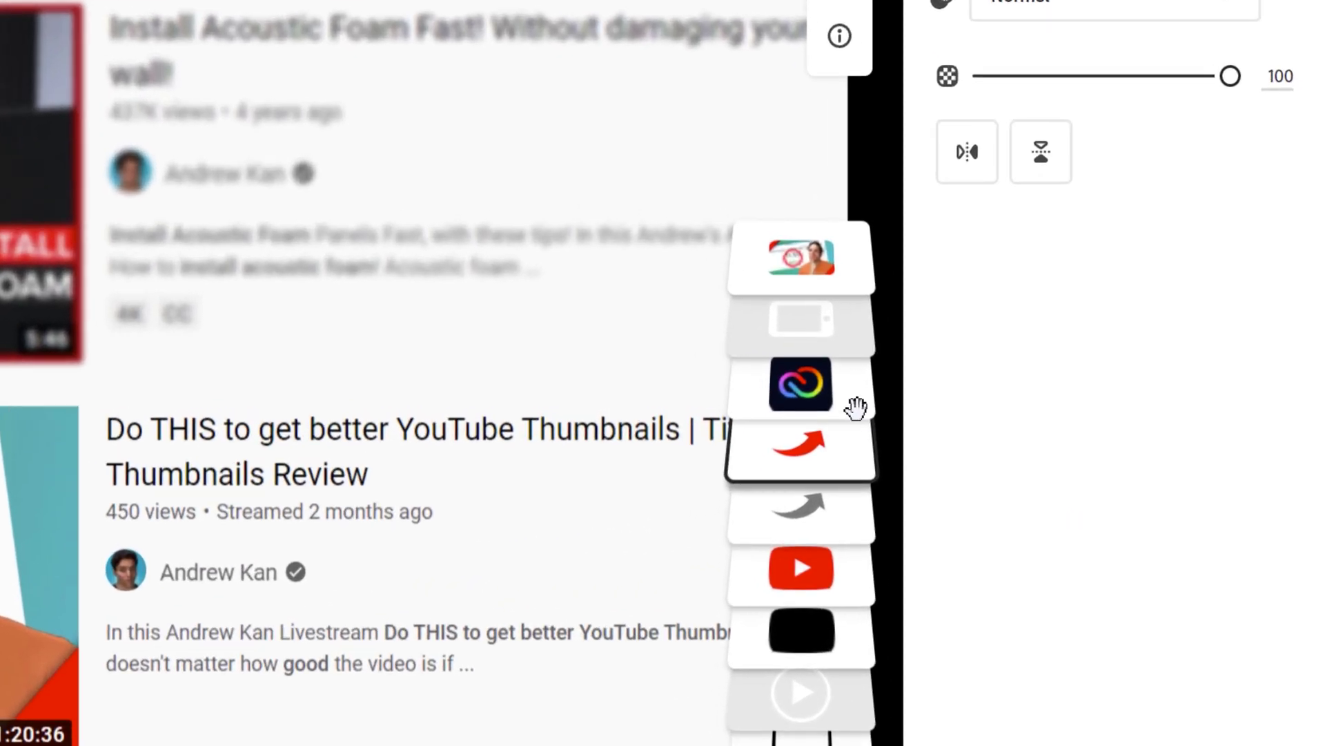
{"action": "left_click", "coordinate": [1134, 350]}
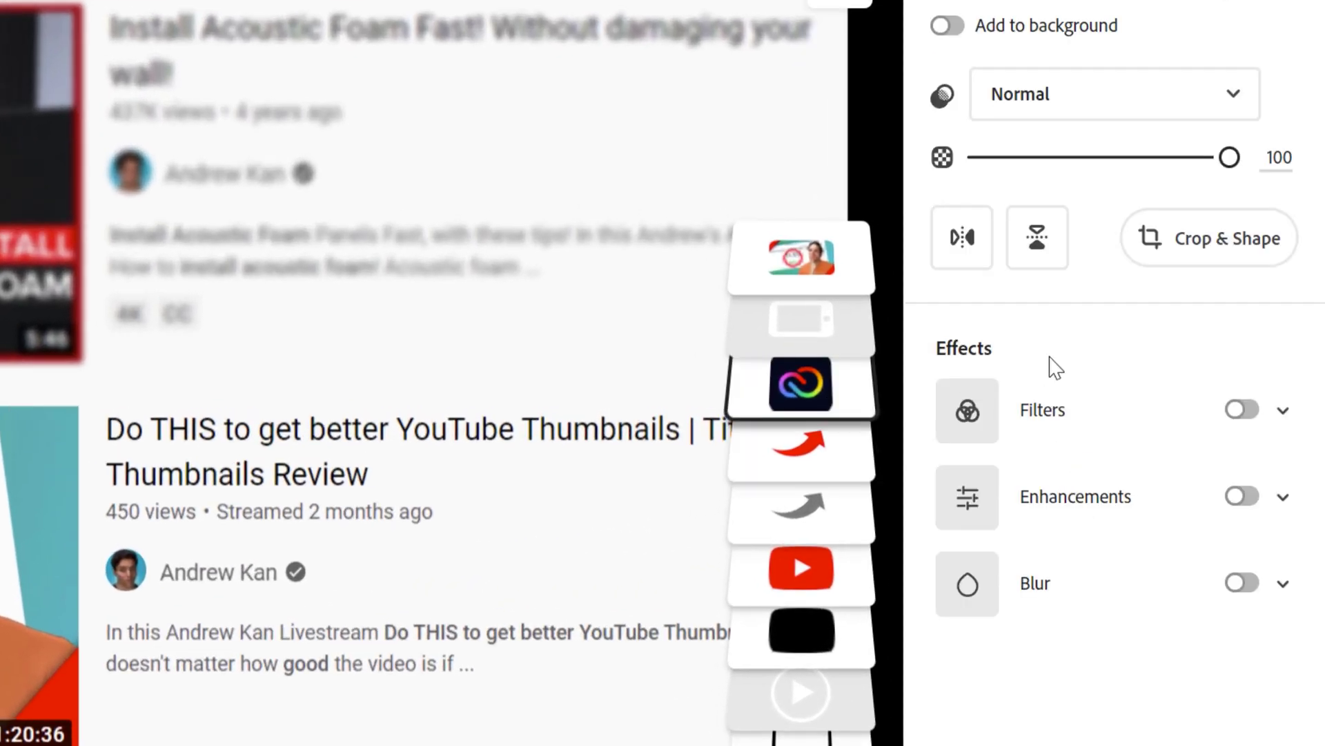
{"action": "left_click", "coordinate": [833, 476]}
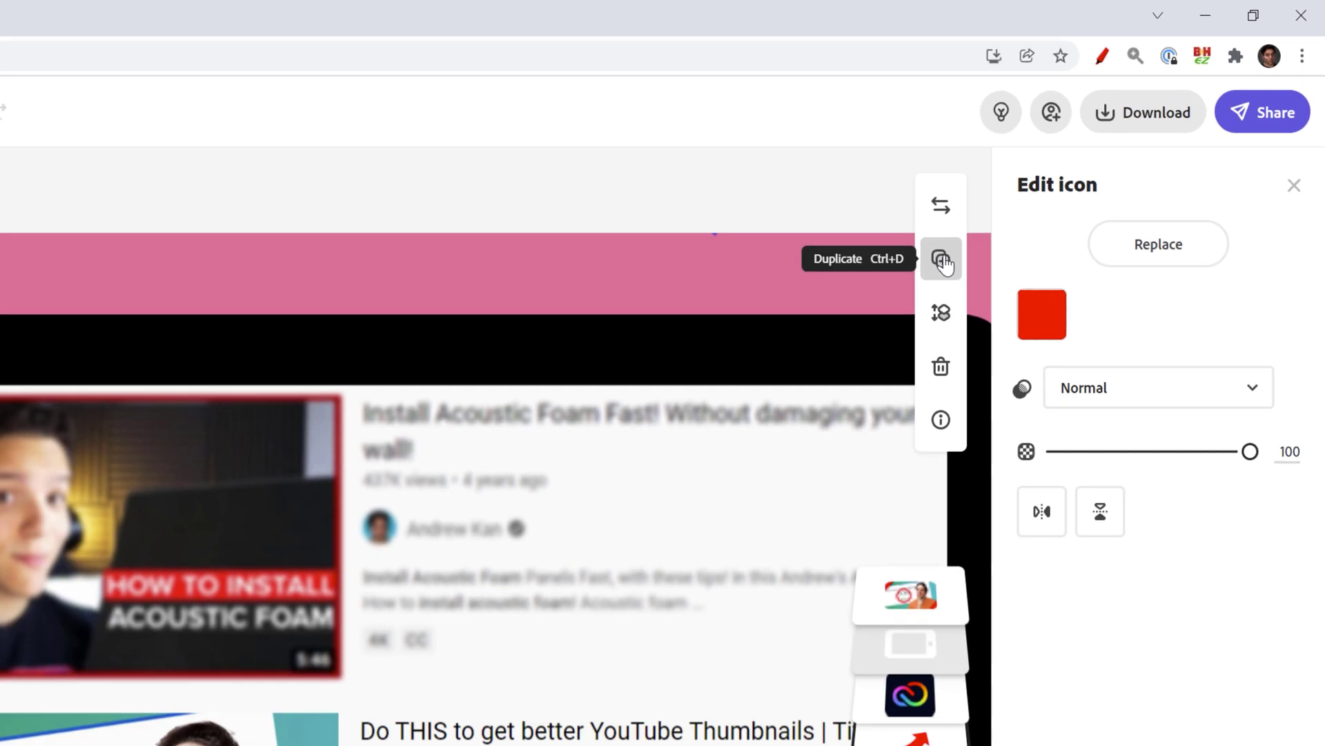
{"action": "left_click", "coordinate": [943, 260]}
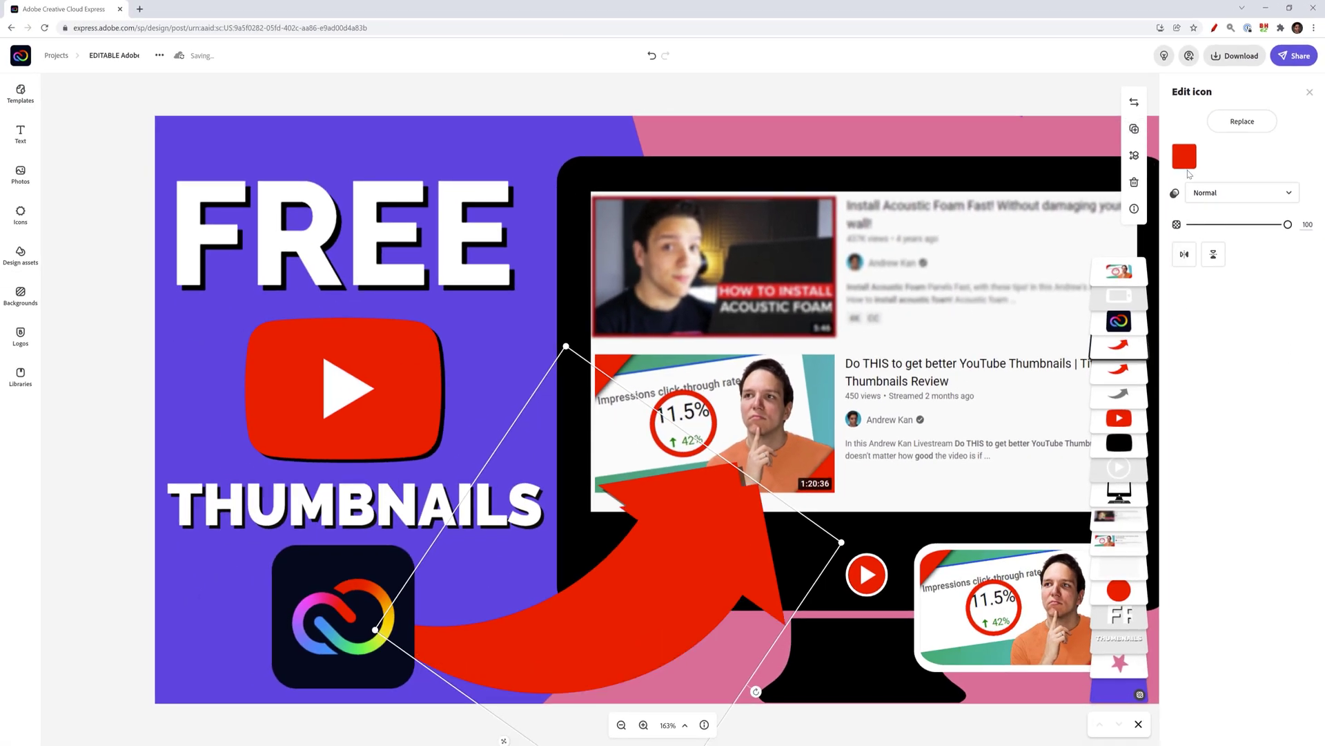
{"action": "left_click", "coordinate": [1185, 158]}
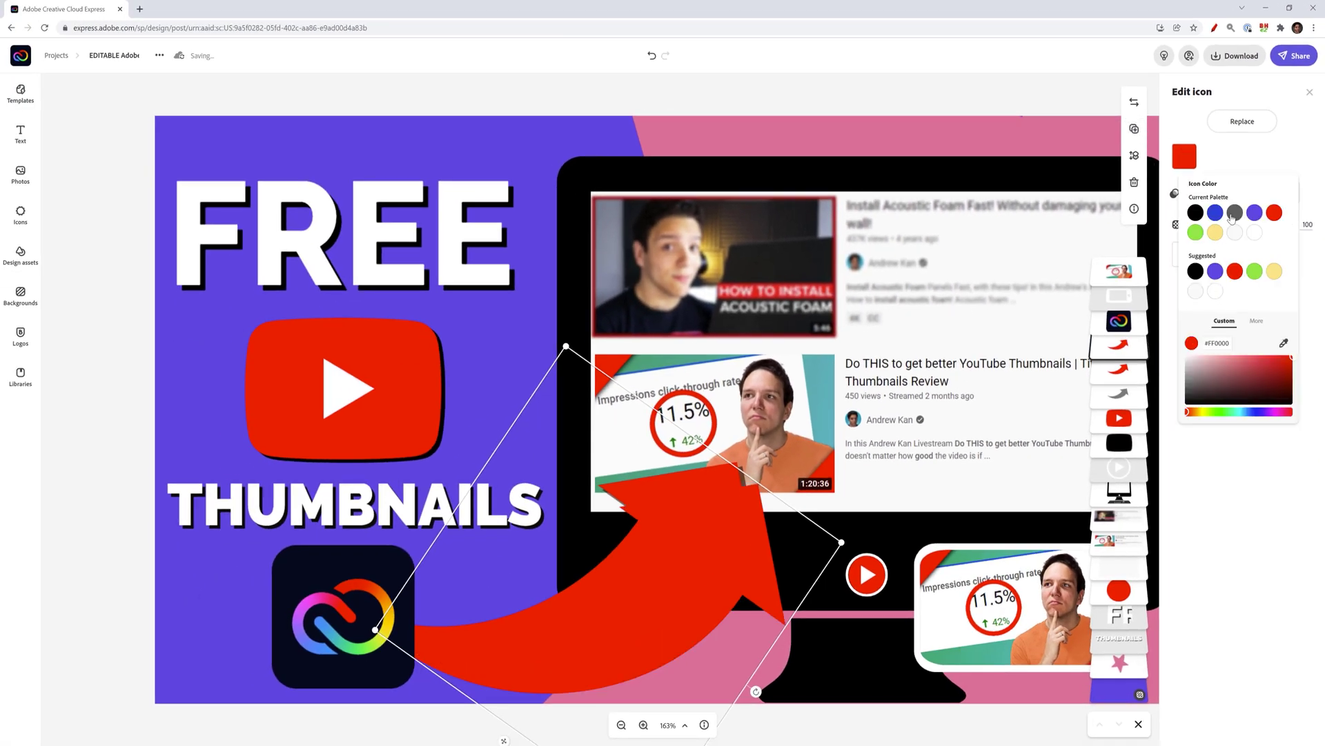
{"action": "left_click", "coordinate": [1275, 149]}
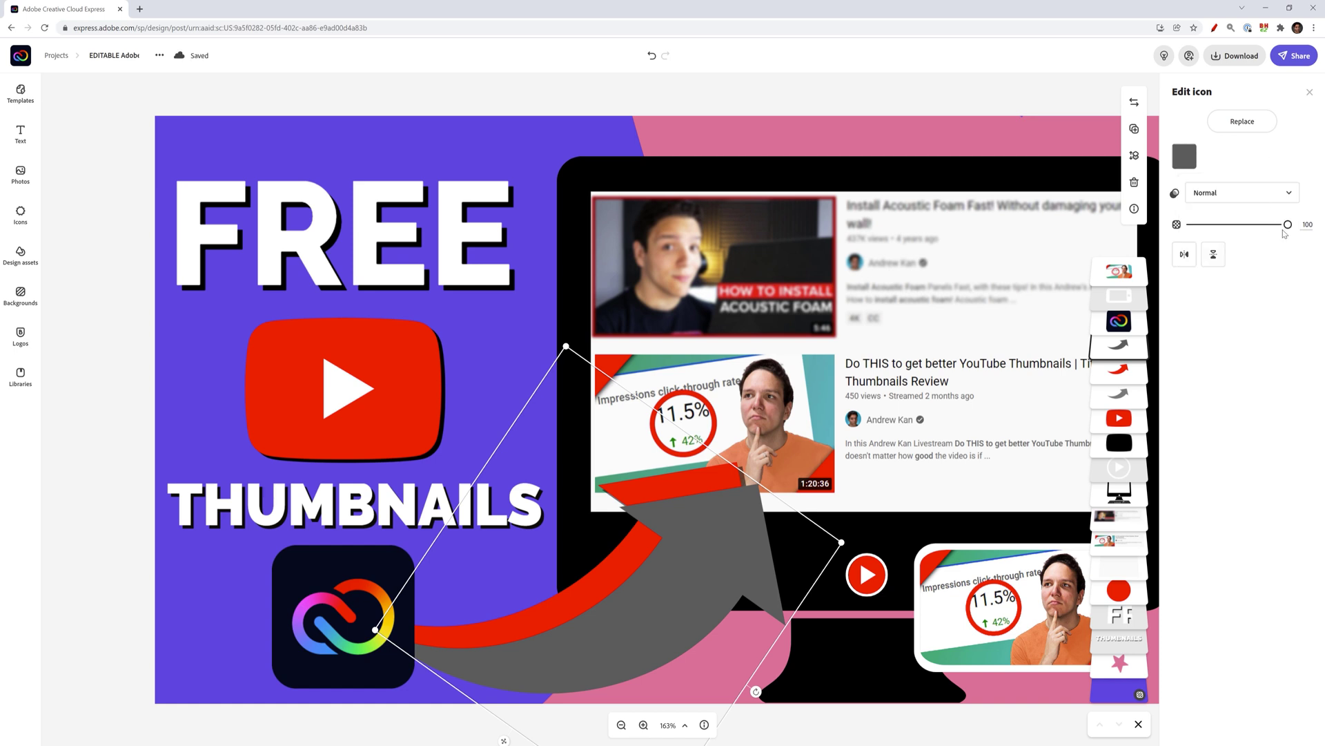
{"action": "left_click_drag", "start_coordinate": [1288, 225], "coordinate": [1259, 225]}
- Move the grey copy behind the red arrow, delete it, and select the red YouTube logo
{"action": "left_click_drag", "start_coordinate": [1124, 362], "coordinate": [1113, 406]}
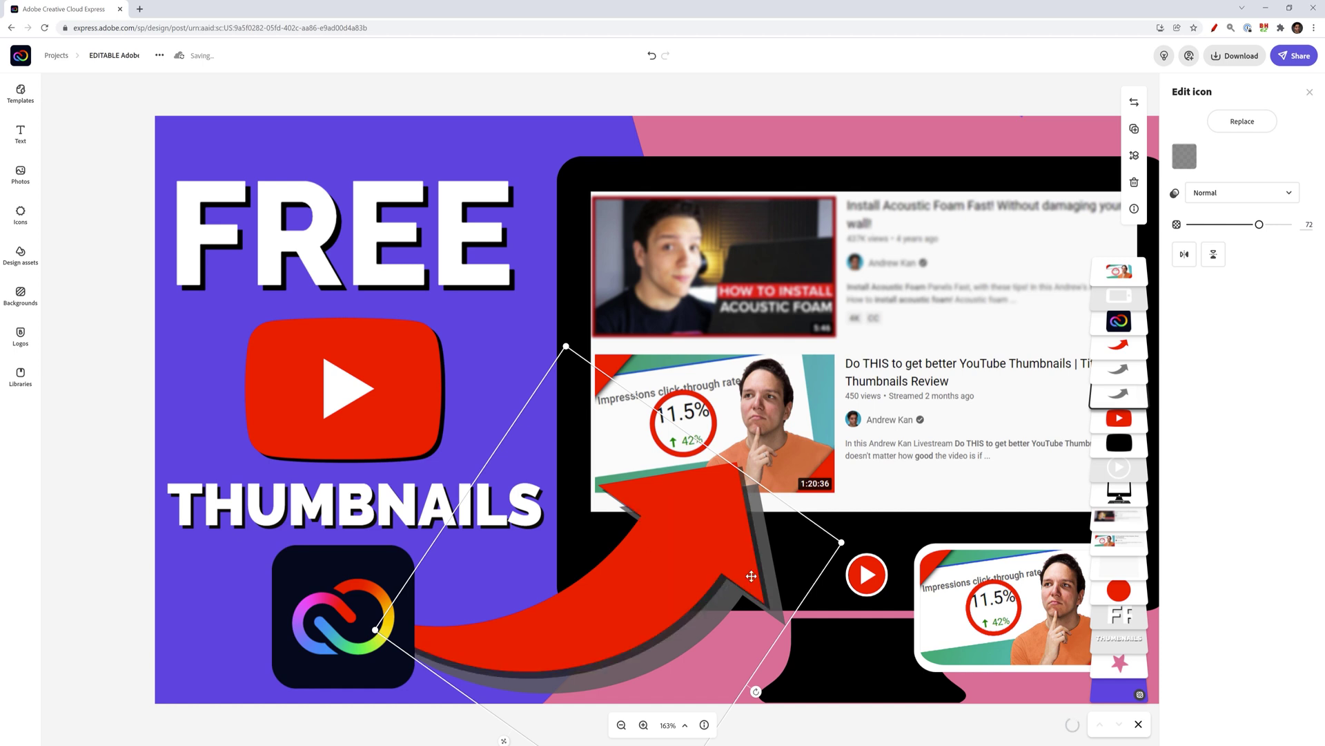
{"action": "left_click", "coordinate": [1132, 183]}
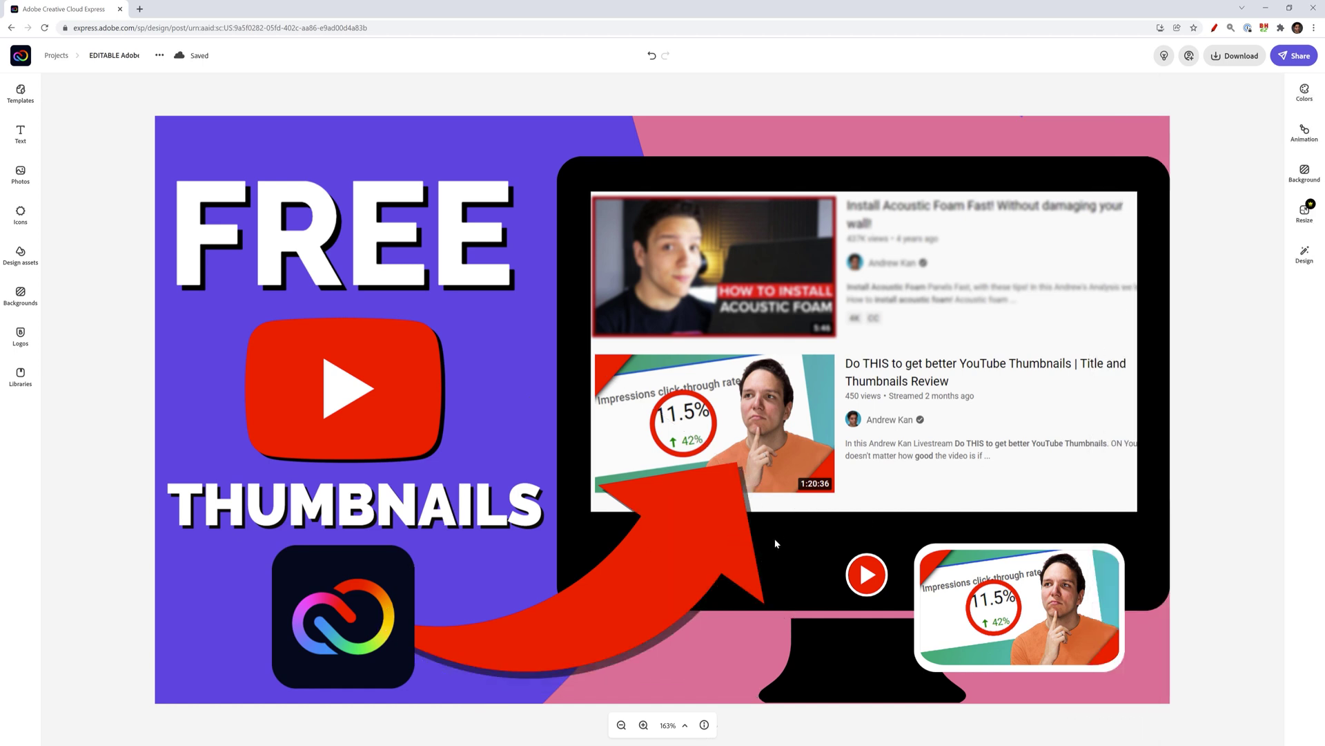
{"action": "left_click", "coordinate": [332, 372]}
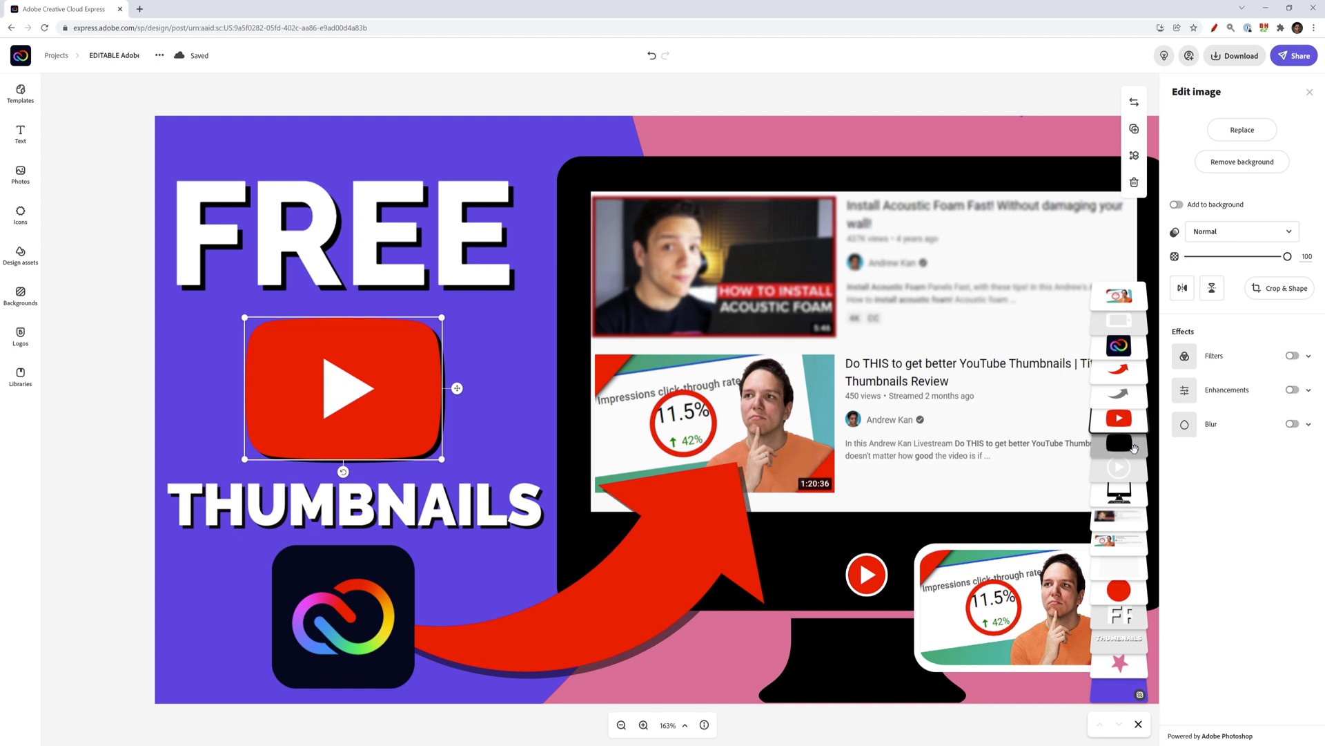
{"action": "left_click", "coordinate": [1119, 418]}
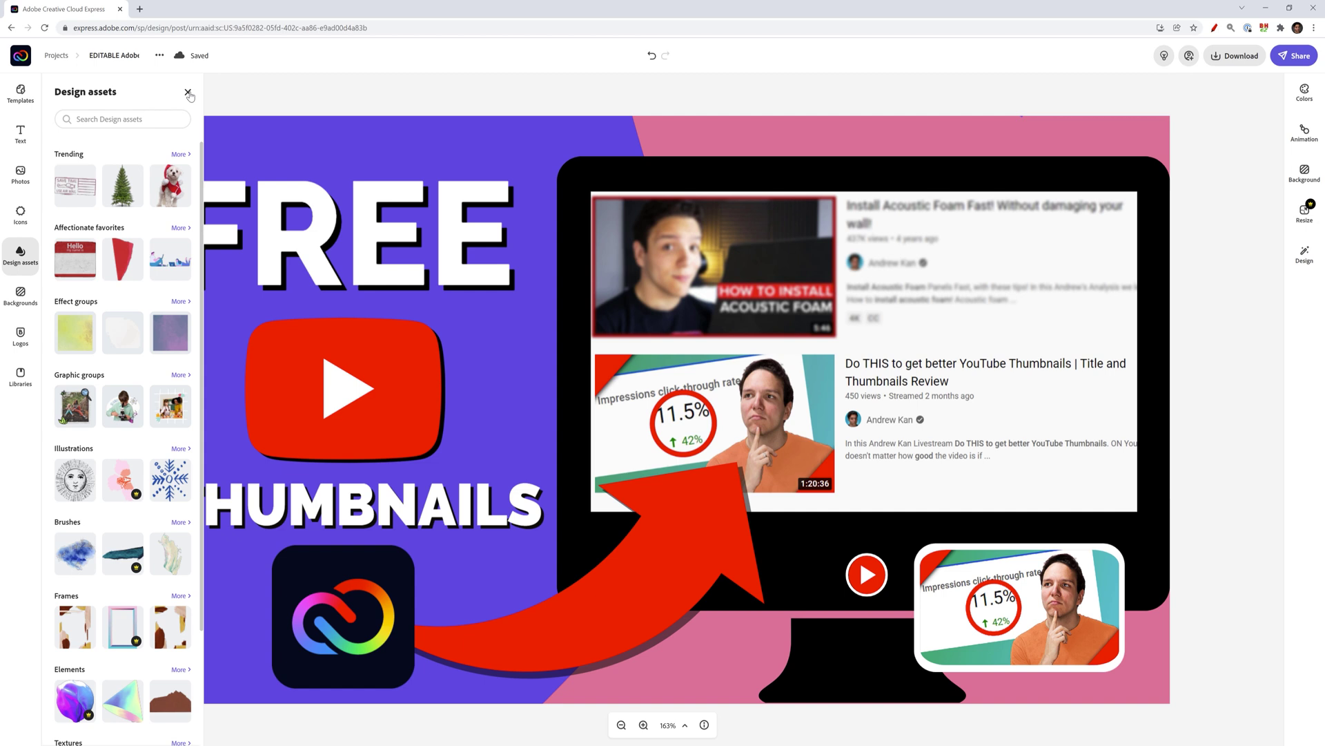
- Browse the background designs, logo library and colour palette options without applying anything
{"action": "left_click", "coordinate": [21, 296]}
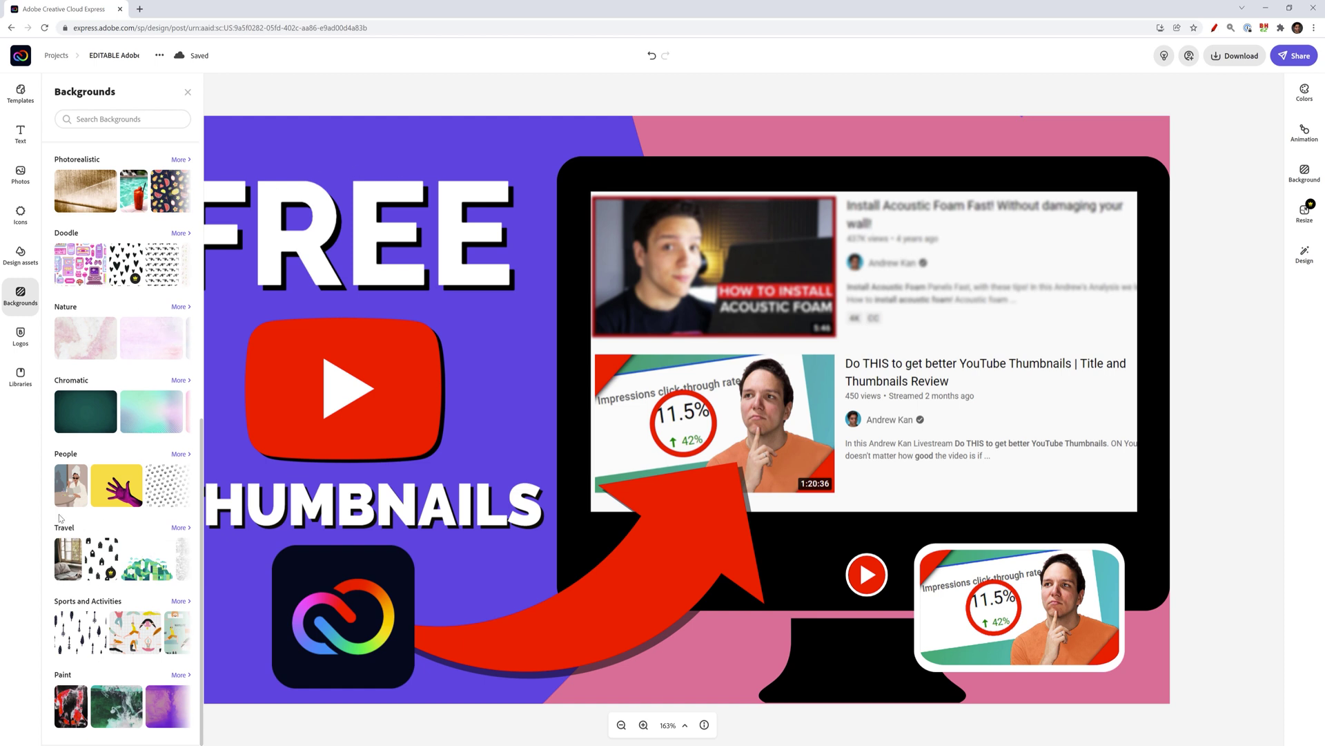
{"action": "left_click", "coordinate": [20, 336]}
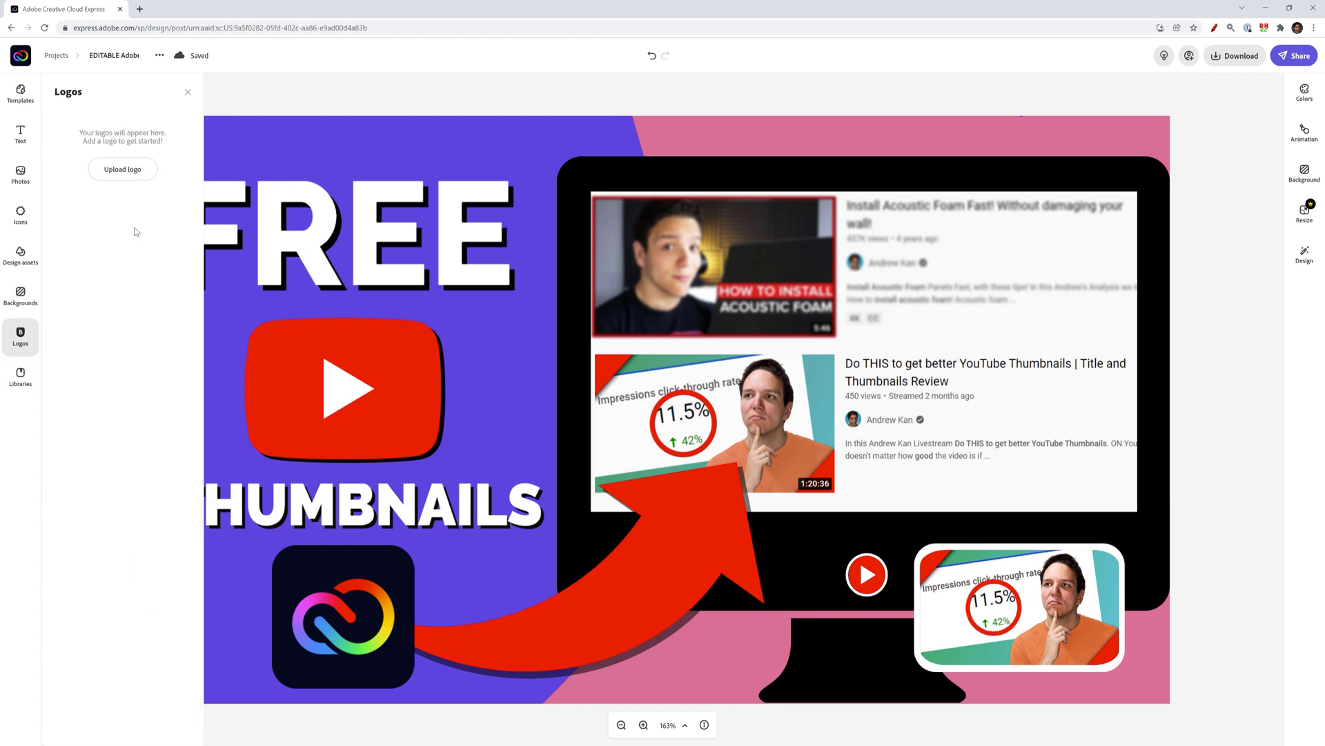
{"action": "left_click", "coordinate": [187, 92]}
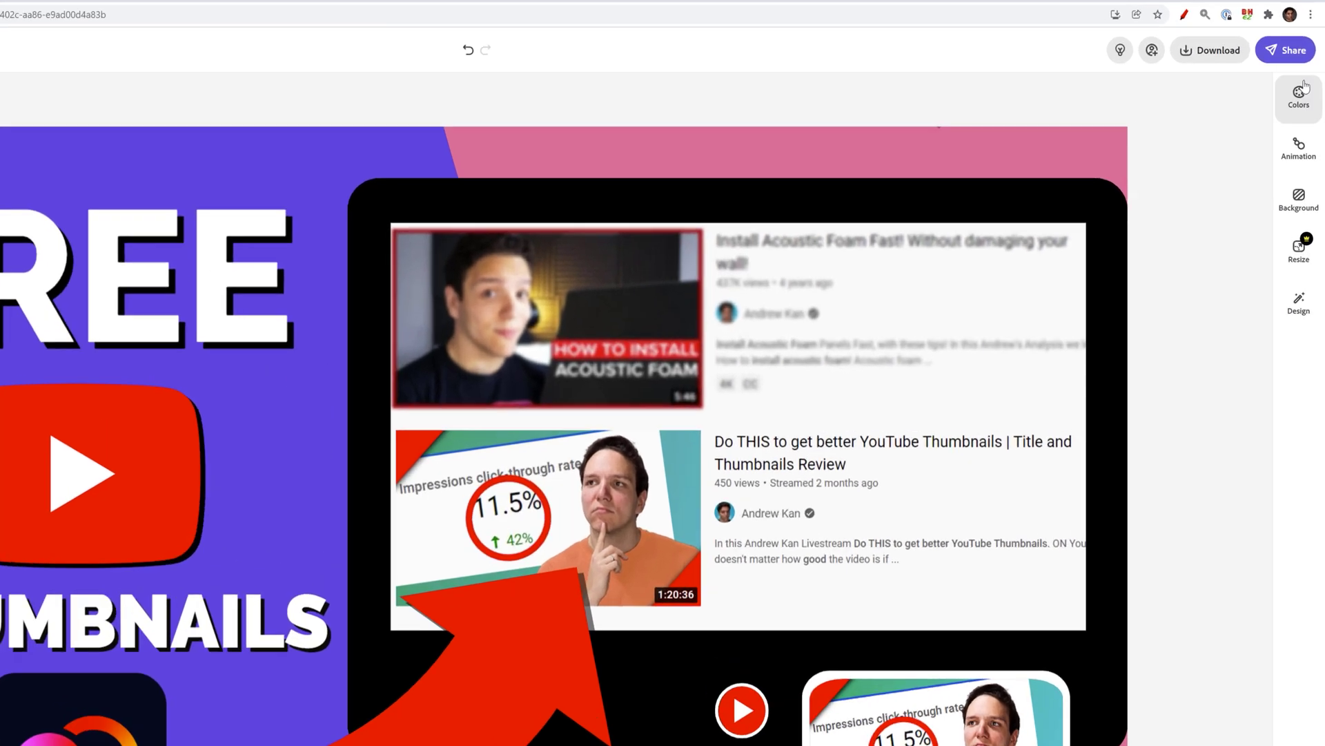
{"action": "left_click", "coordinate": [1304, 93]}
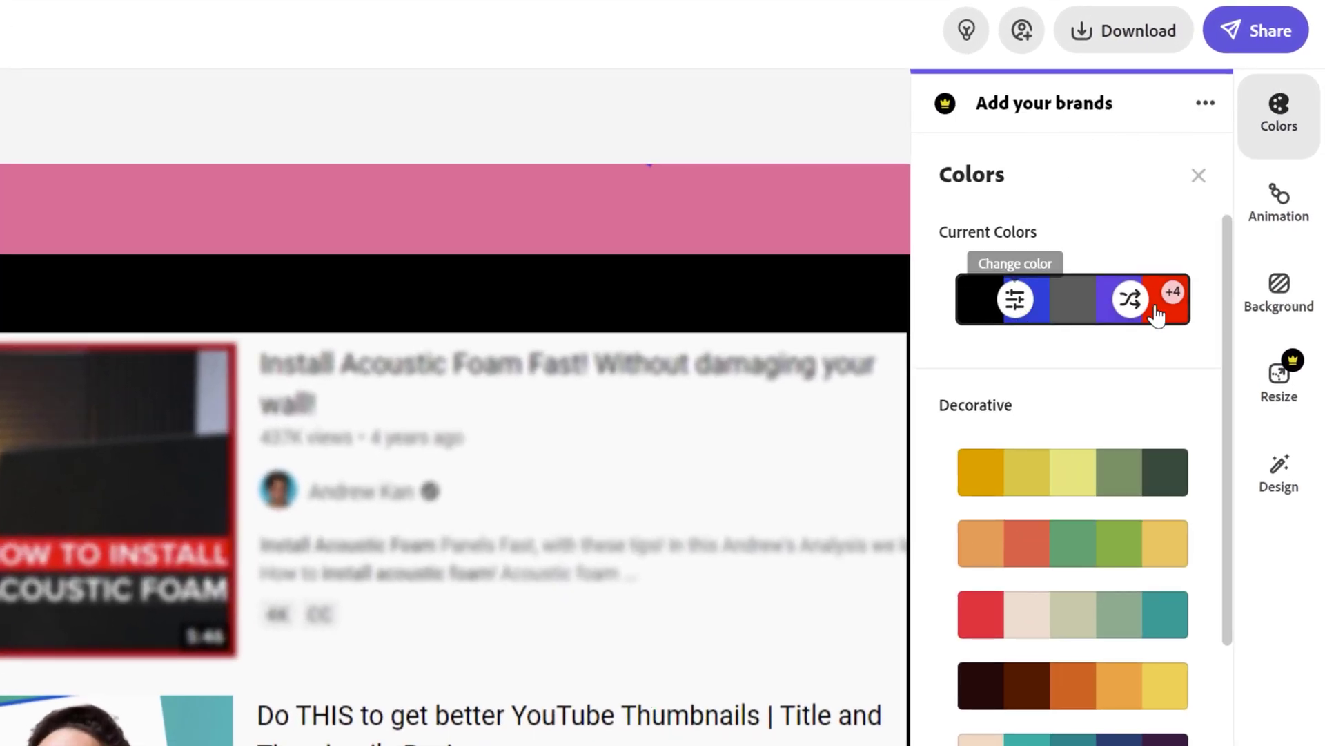
{"action": "left_click", "coordinate": [1278, 111]}
- Preview the Dynamic and Pan animations, then set the animation back to None
{"action": "left_click", "coordinate": [1299, 218]}
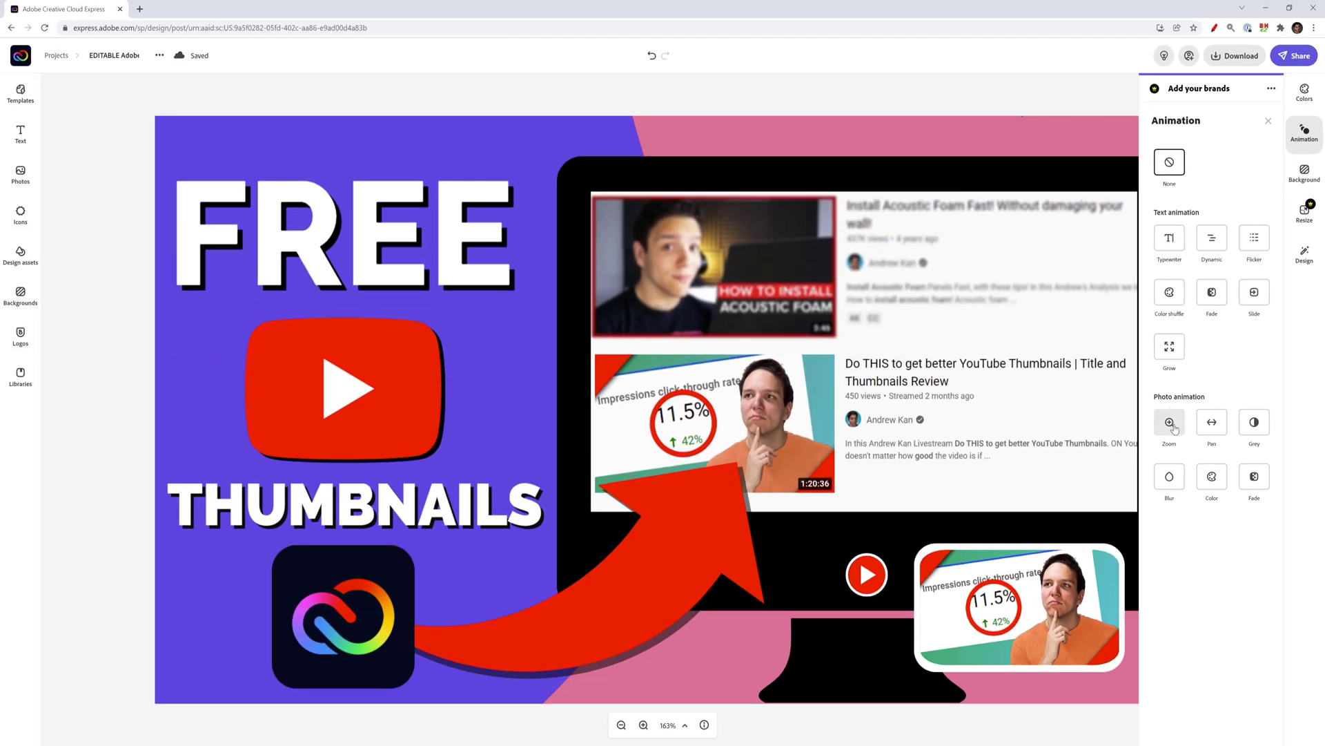
{"action": "left_click", "coordinate": [1217, 248]}
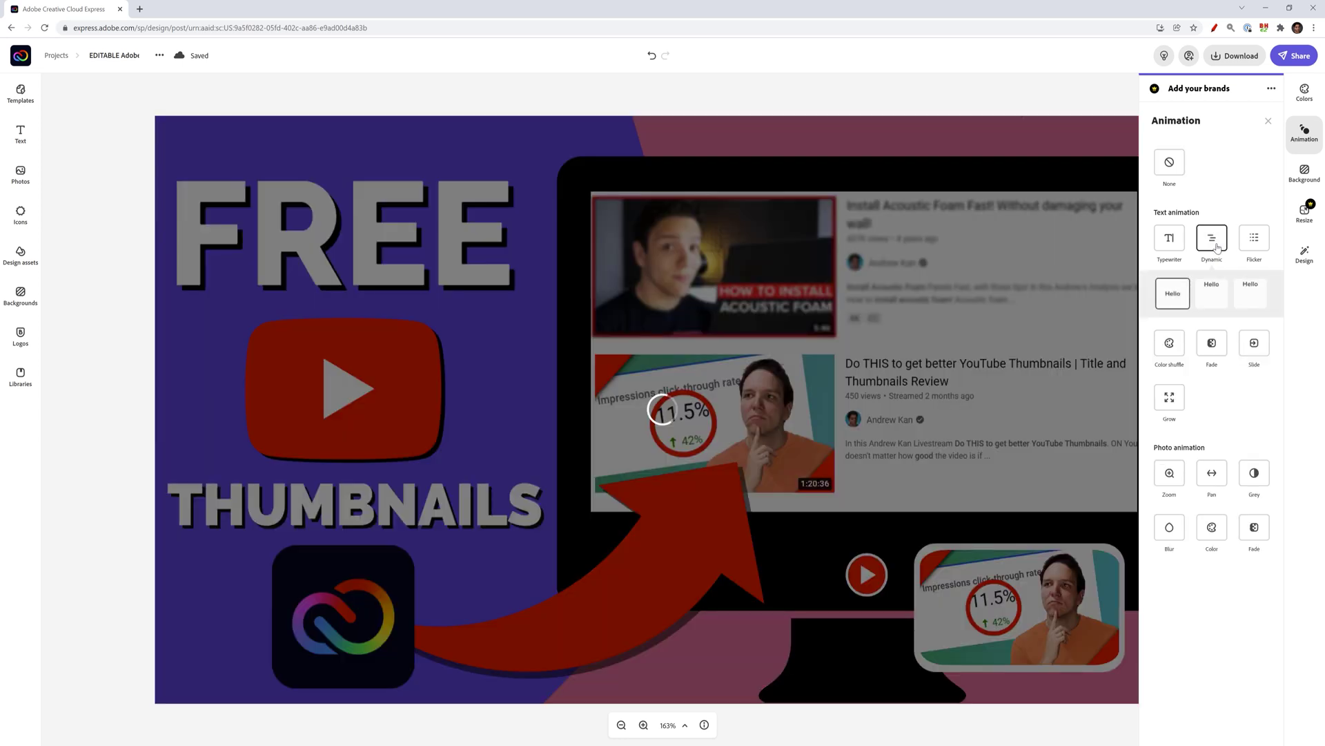
{"action": "left_click", "coordinate": [1212, 294]}
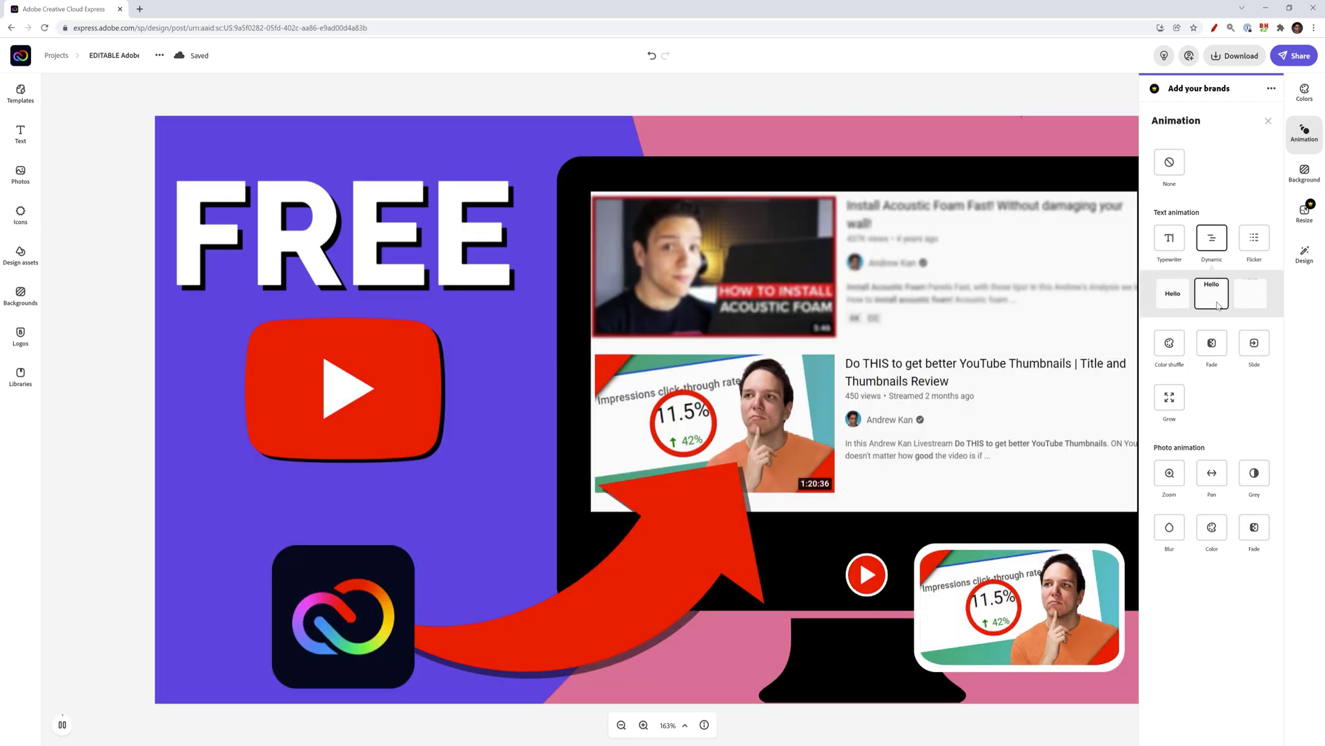
{"action": "left_click", "coordinate": [1169, 161]}
{"action": "left_click", "coordinate": [1221, 428]}
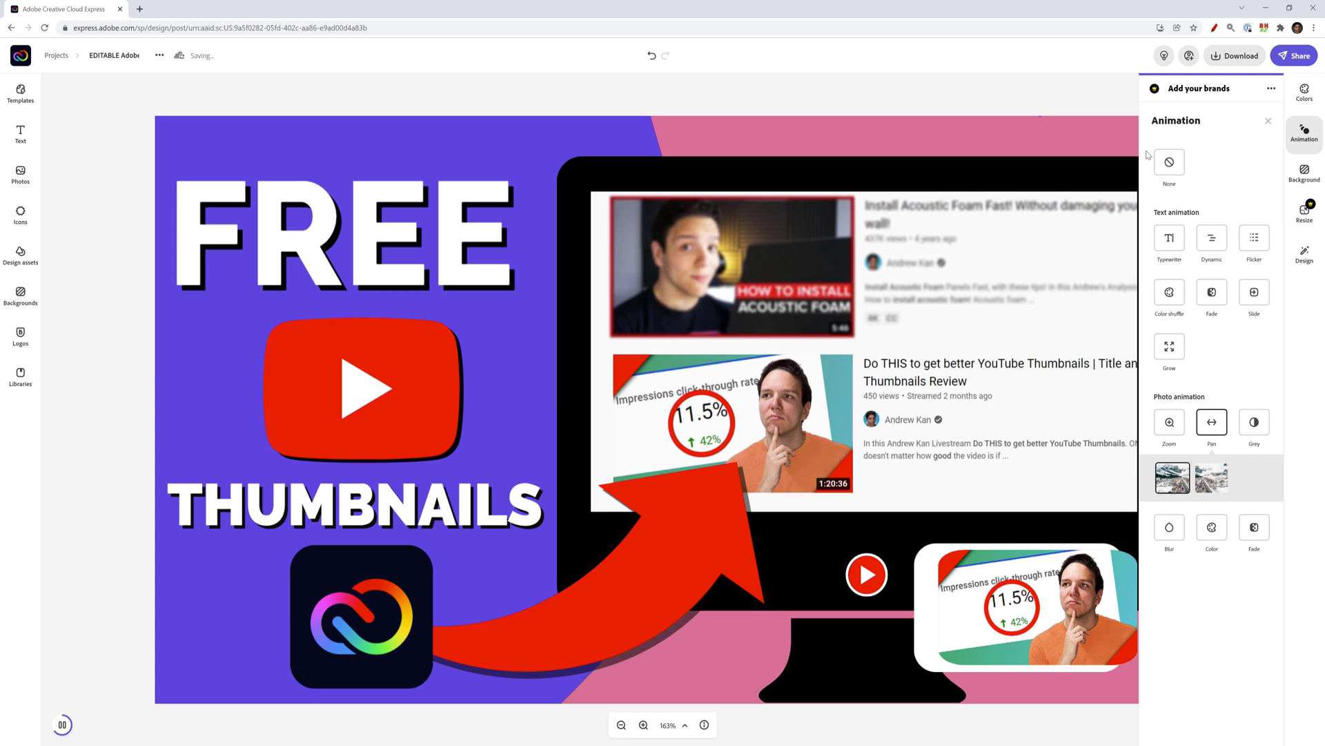
{"action": "left_click", "coordinate": [1269, 122]}
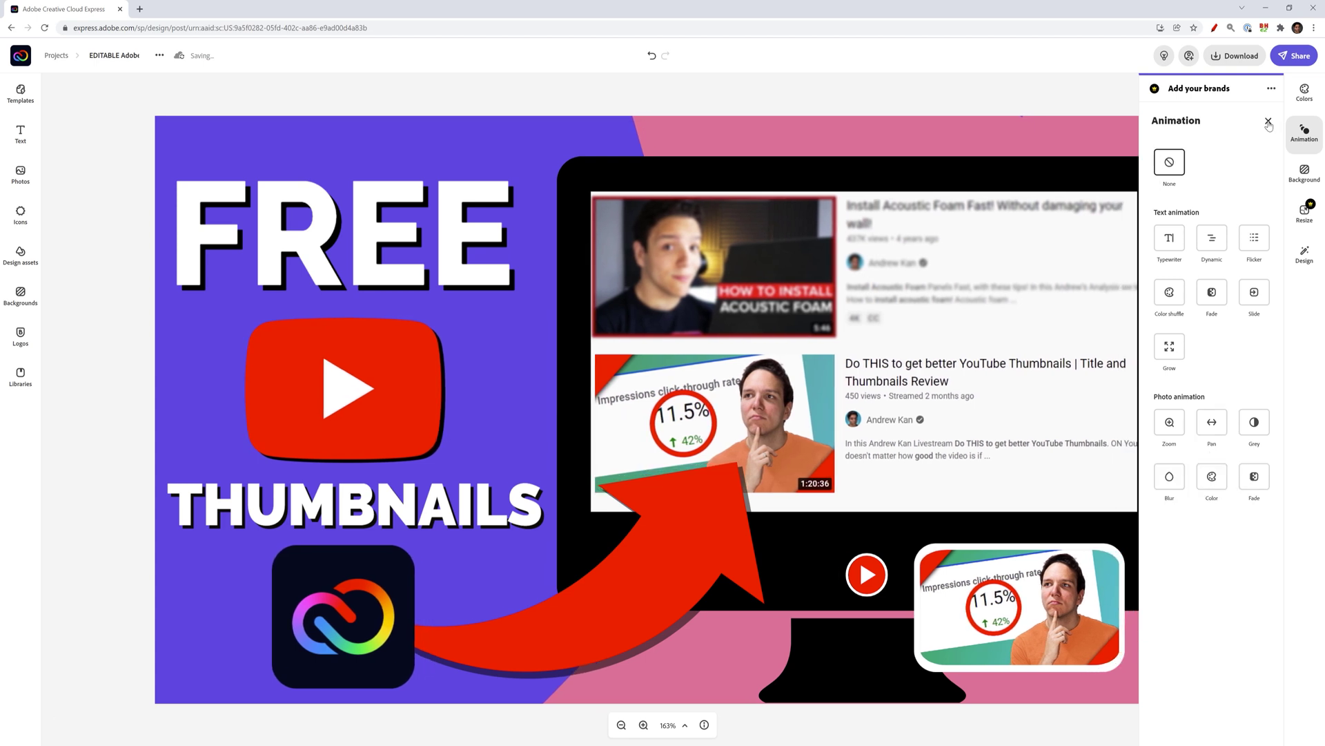
{"action": "left_click", "coordinate": [1269, 125]}
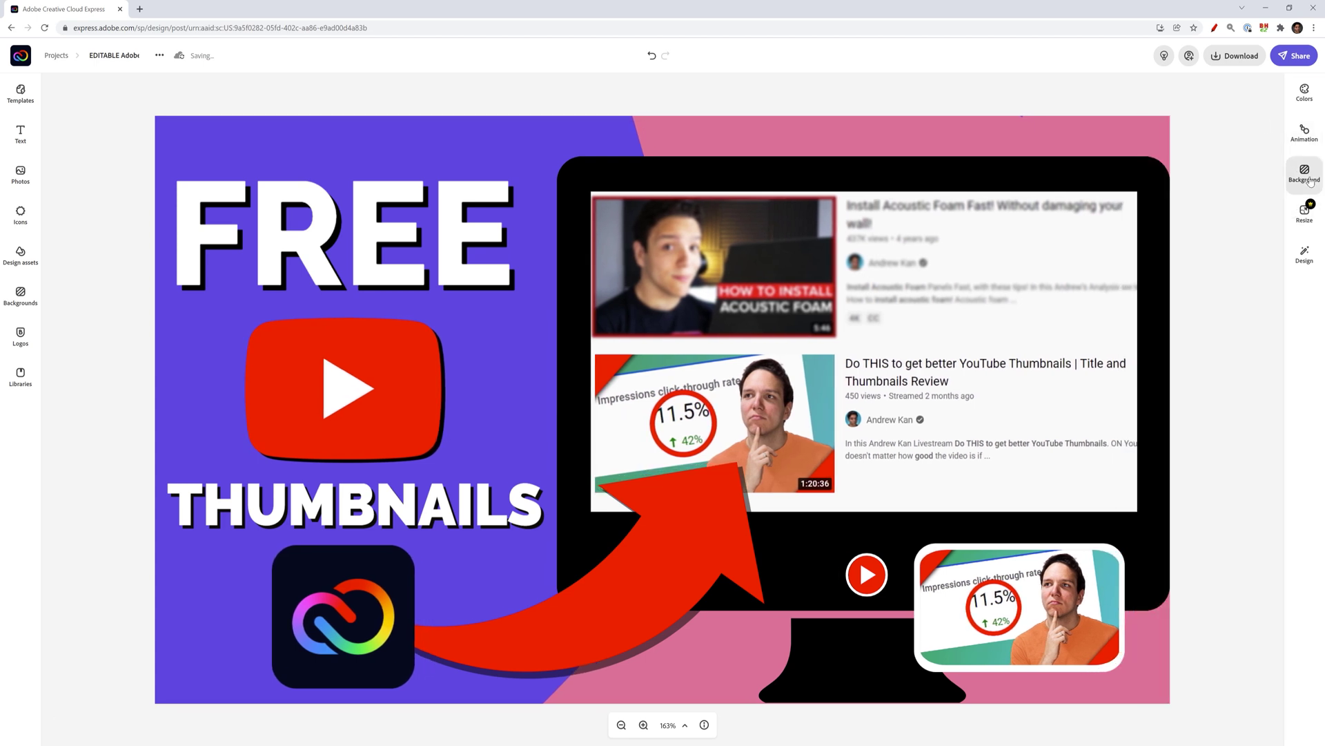
- Try a background border of 23, then close the background settings
{"action": "left_click", "coordinate": [1307, 177]}
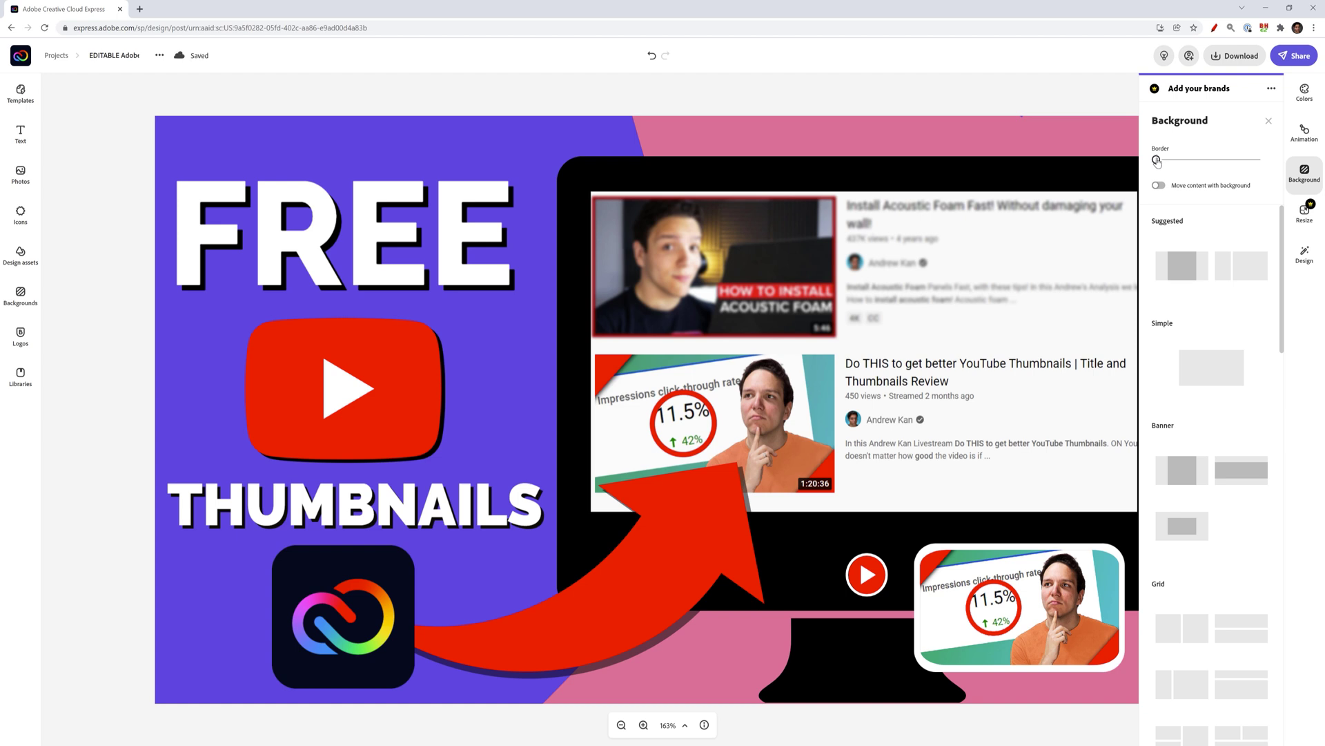
{"action": "mouse_move", "coordinate": [1158, 159]}
{"action": "left_mouse_down"}
{"action": "mouse_move", "coordinate": [1181, 160]}
{"action": "mouse_move", "coordinate": [1156, 159]}
{"action": "left_mouse_up"}
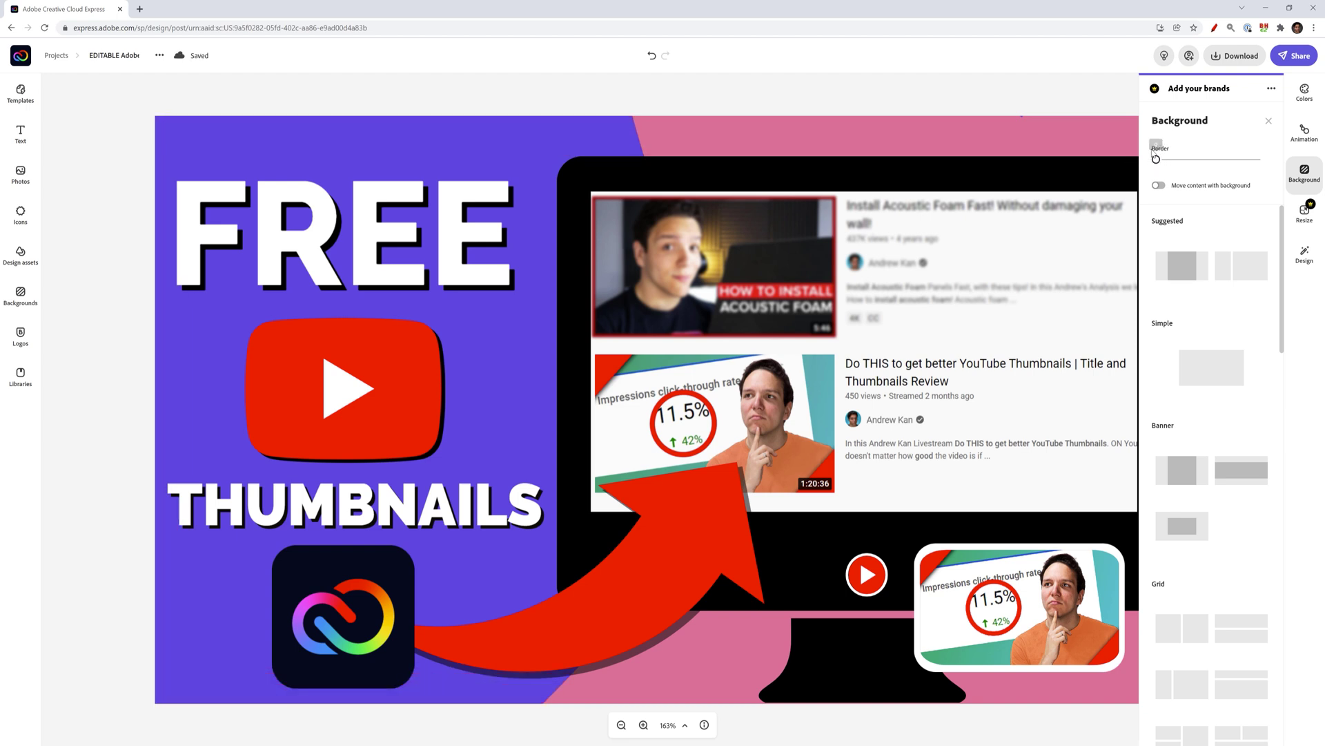
{"action": "left_click", "coordinate": [1269, 121]}
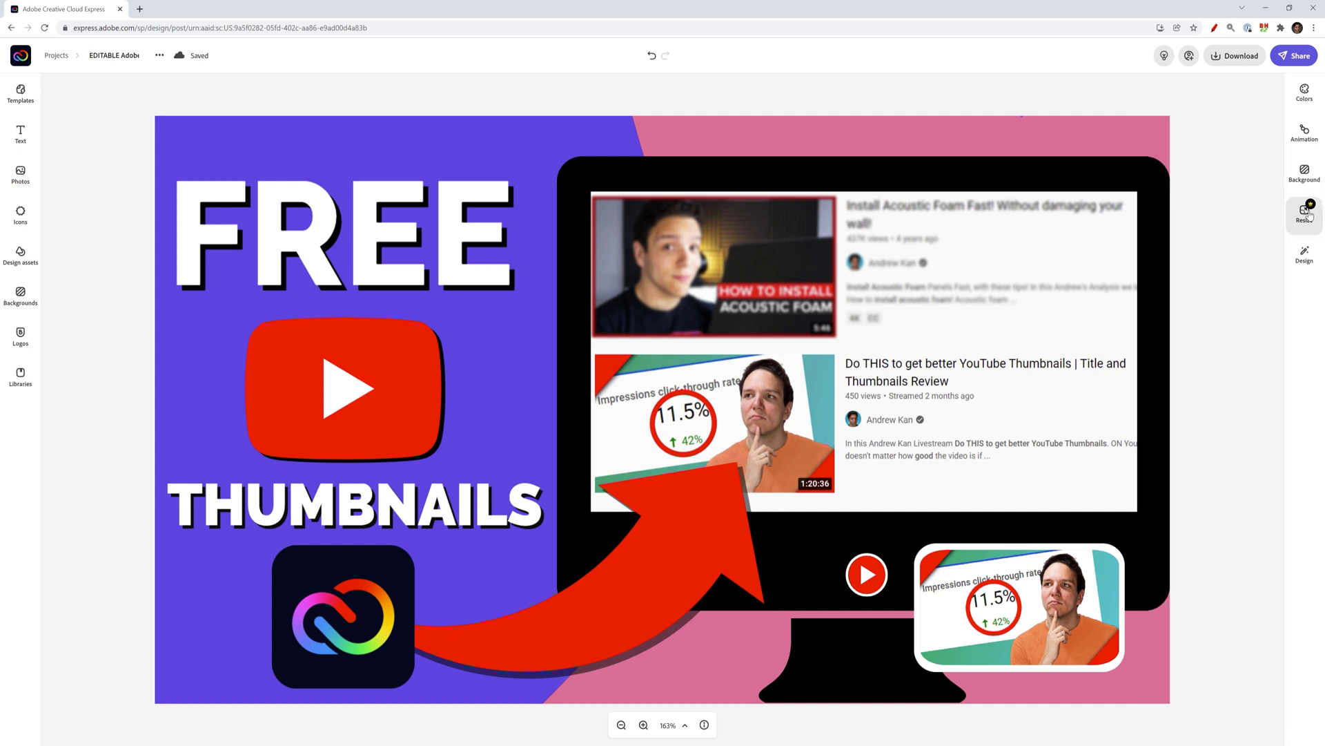
- Apply the A fresh start design style and shuffle its colours to pink/purple, then red
{"action": "left_click", "coordinate": [1308, 253]}
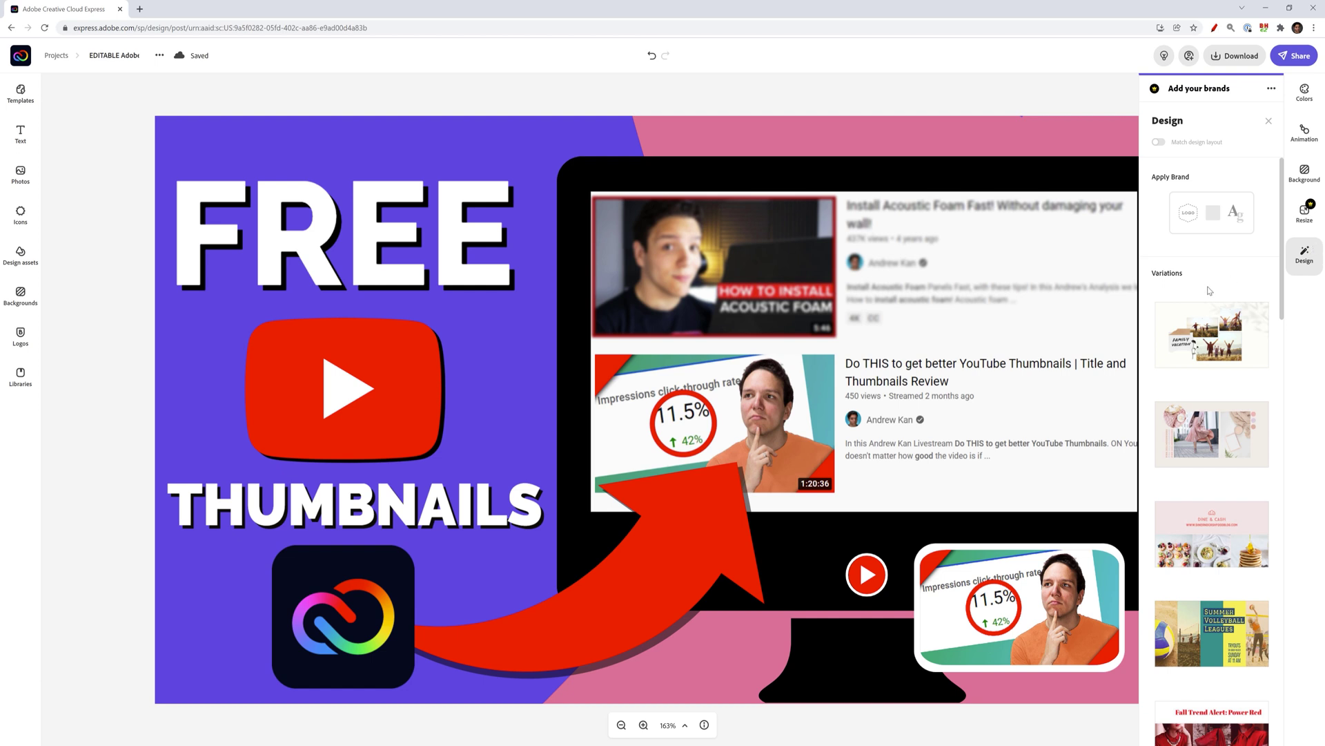
{"action": "scroll", "coordinate": [1209, 290], "scroll_direction": "down", "scroll_amount": 10}
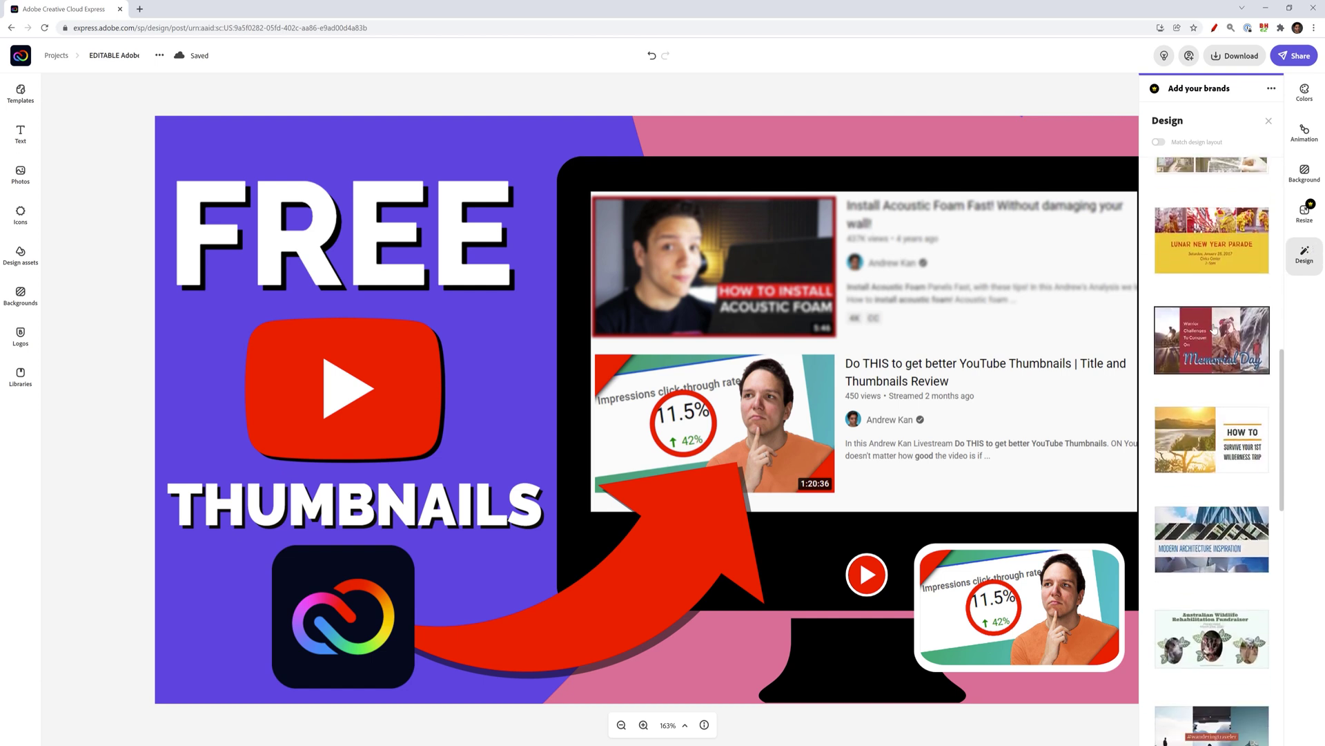
{"action": "scroll", "coordinate": [1213, 329], "scroll_direction": "down", "scroll_amount": 3}
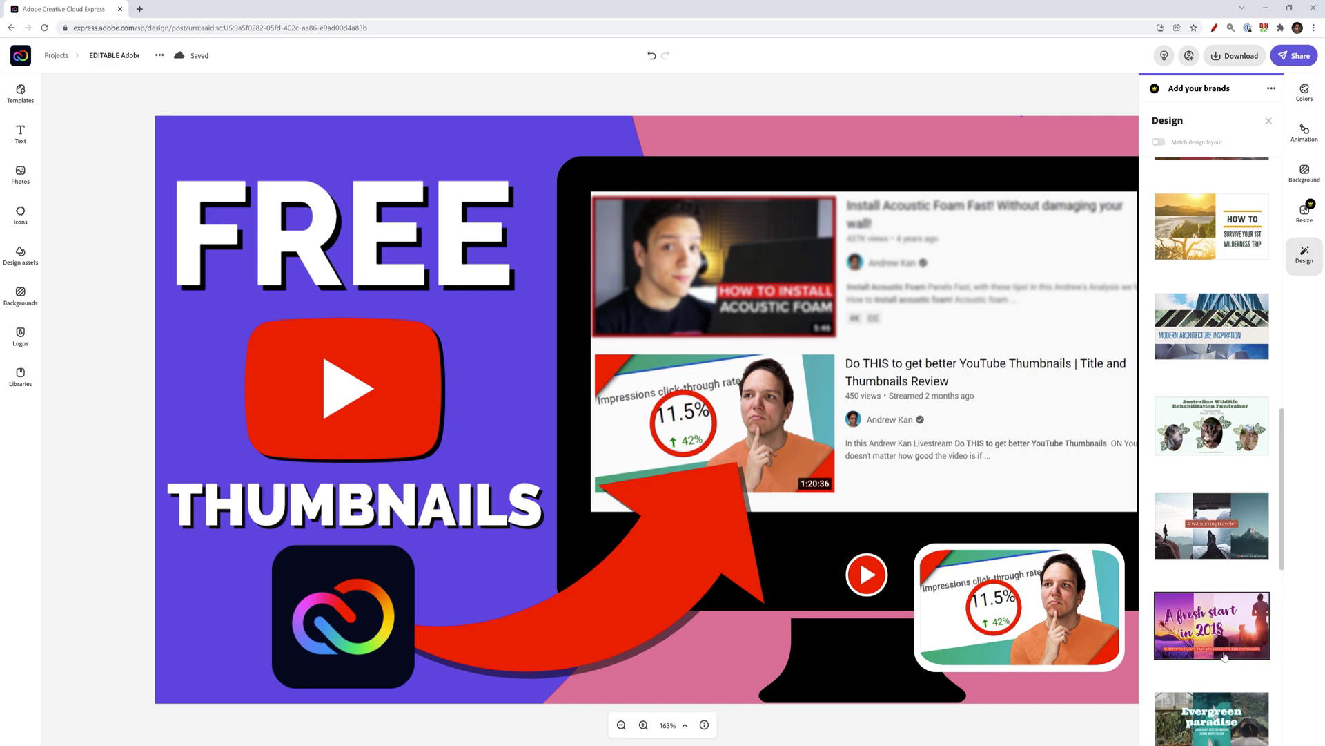
{"action": "left_click", "coordinate": [1225, 641]}
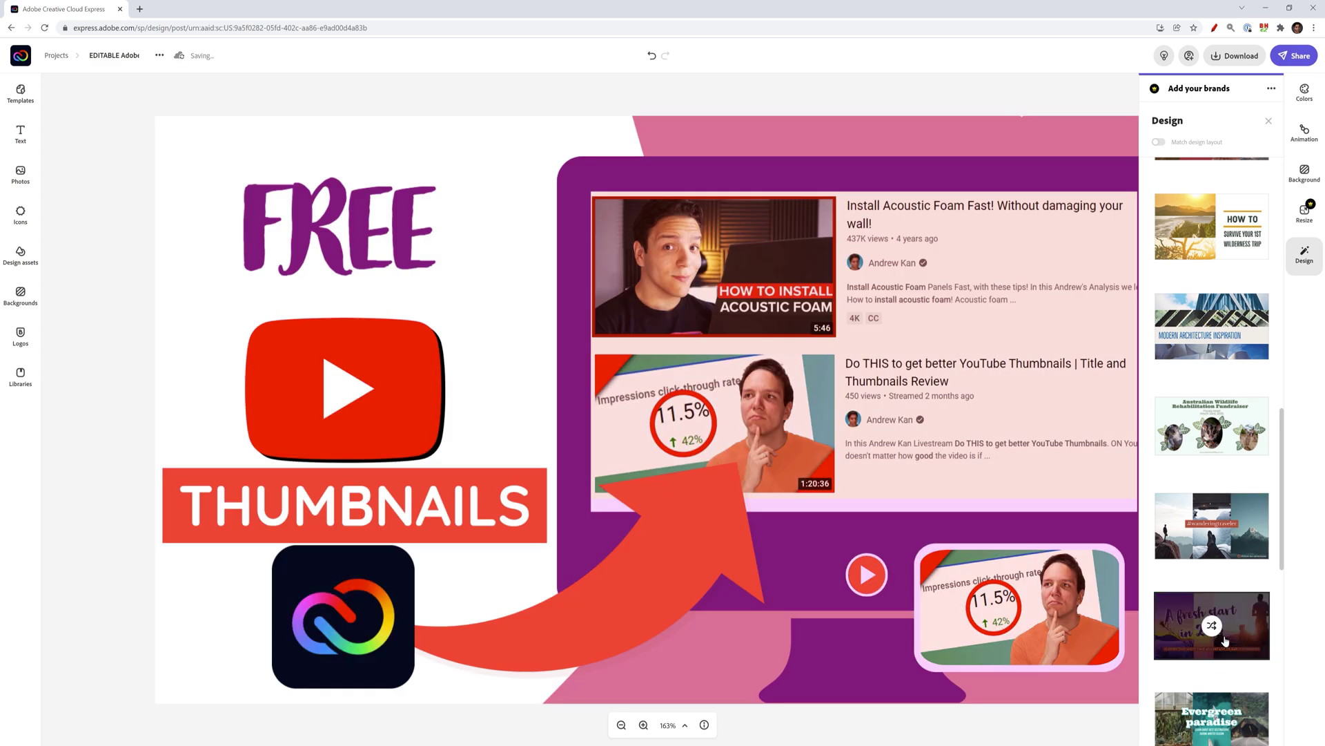
{"action": "left_click", "coordinate": [1219, 629]}
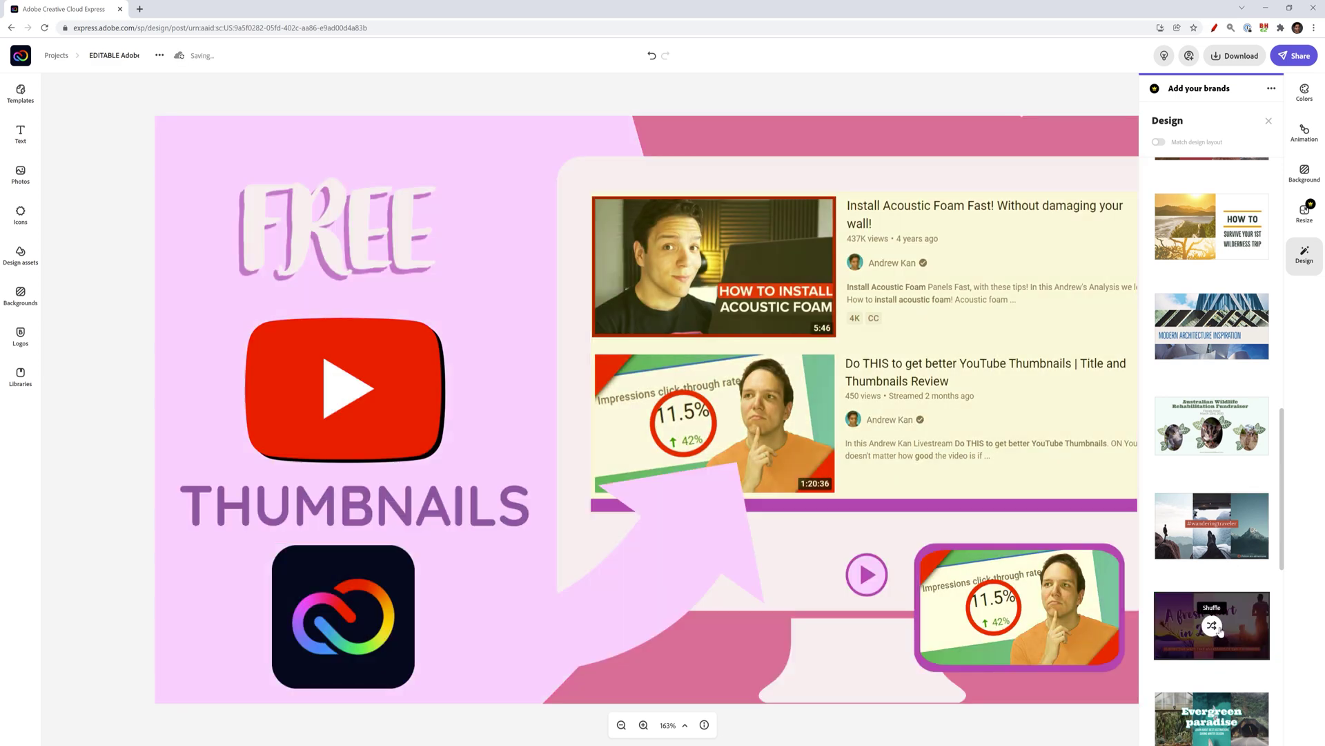
{"action": "left_click", "coordinate": [1220, 628]}
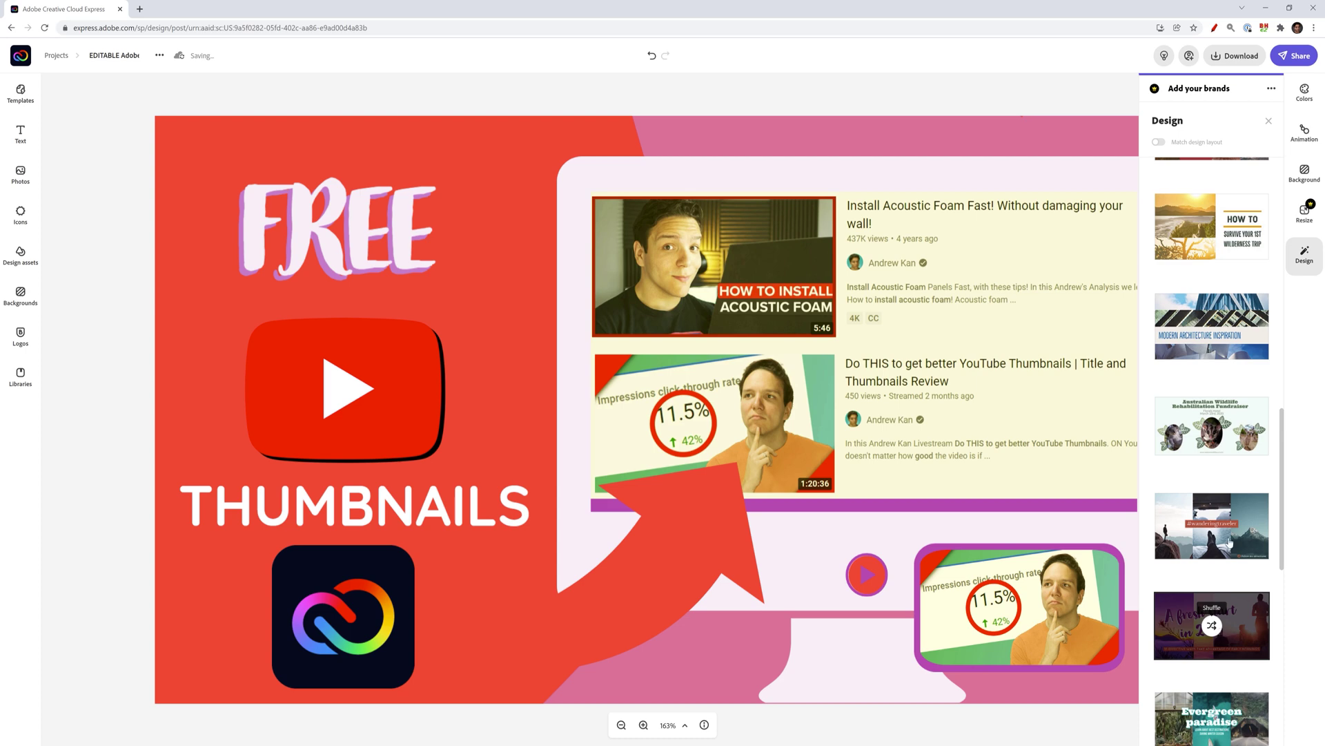
- Apply Modern Architecture Inspiration, then undo it to restore the original purple thumbnail
{"action": "left_click", "coordinate": [1219, 338]}
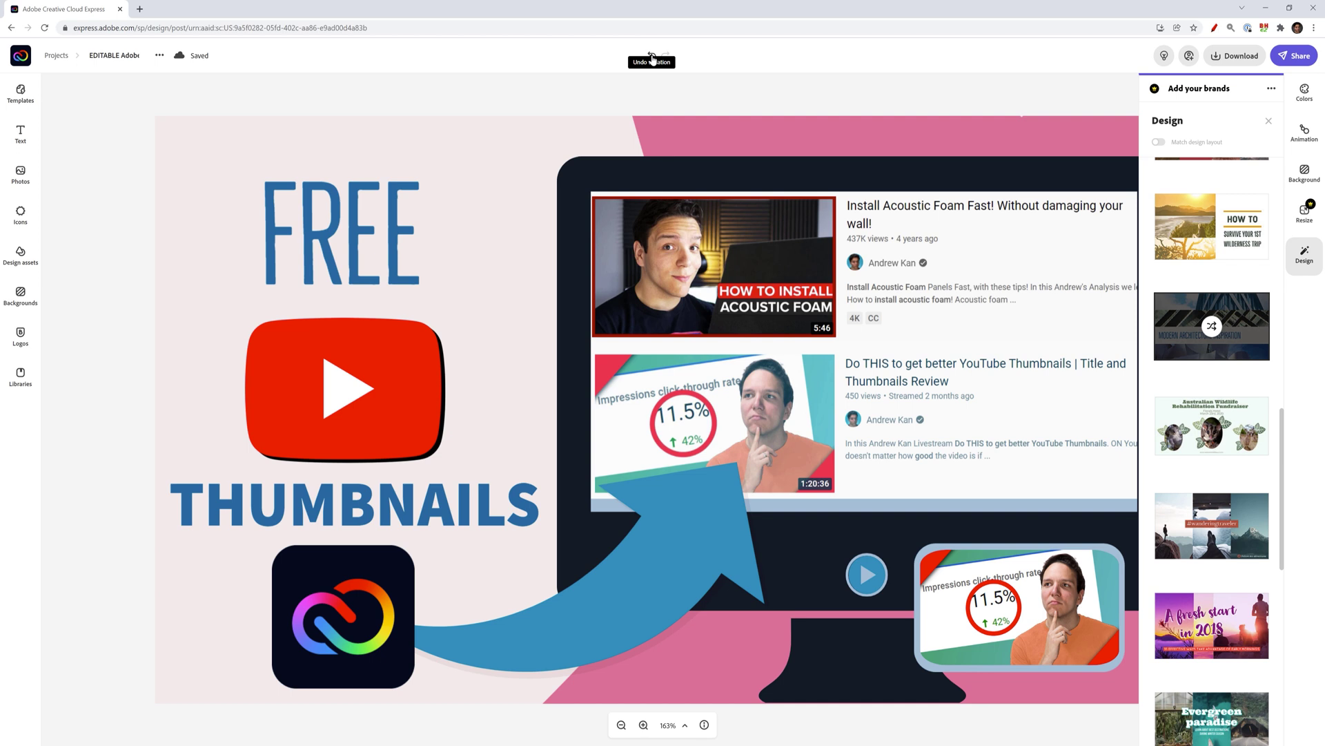
{"action": "left_click", "coordinate": [652, 55]}
{"action": "left_click", "coordinate": [184, 661]}
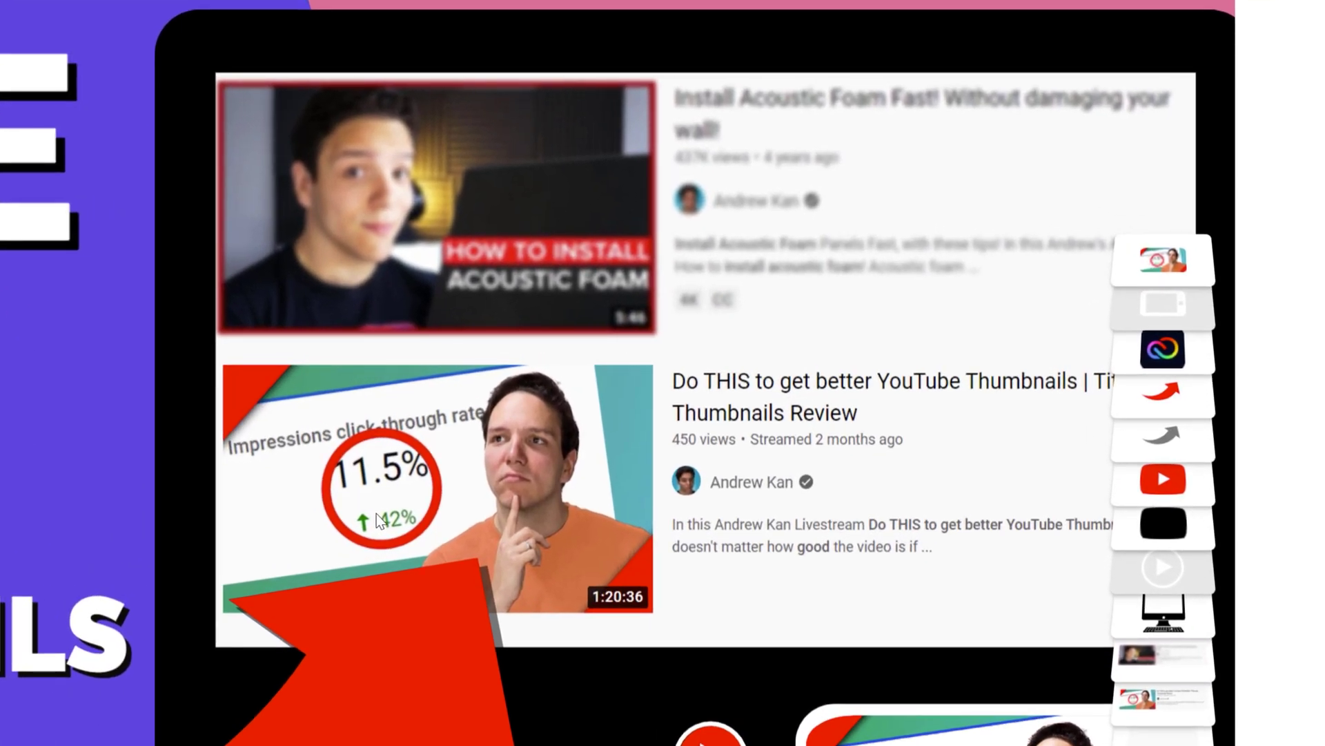
- Turn on Blur for the Acoustic Foam screenshot at strength 3, then deselect the image
{"action": "left_click", "coordinate": [656, 511]}
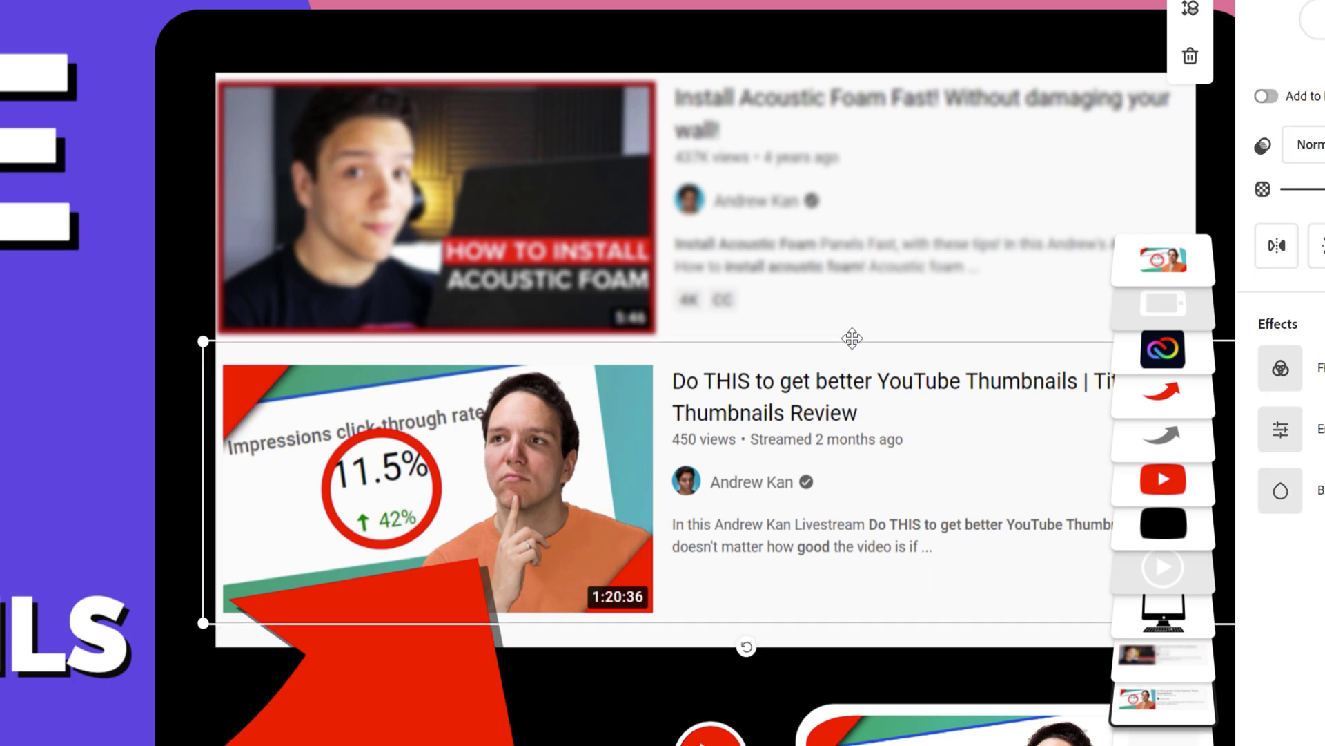
{"action": "left_click", "coordinate": [811, 241]}
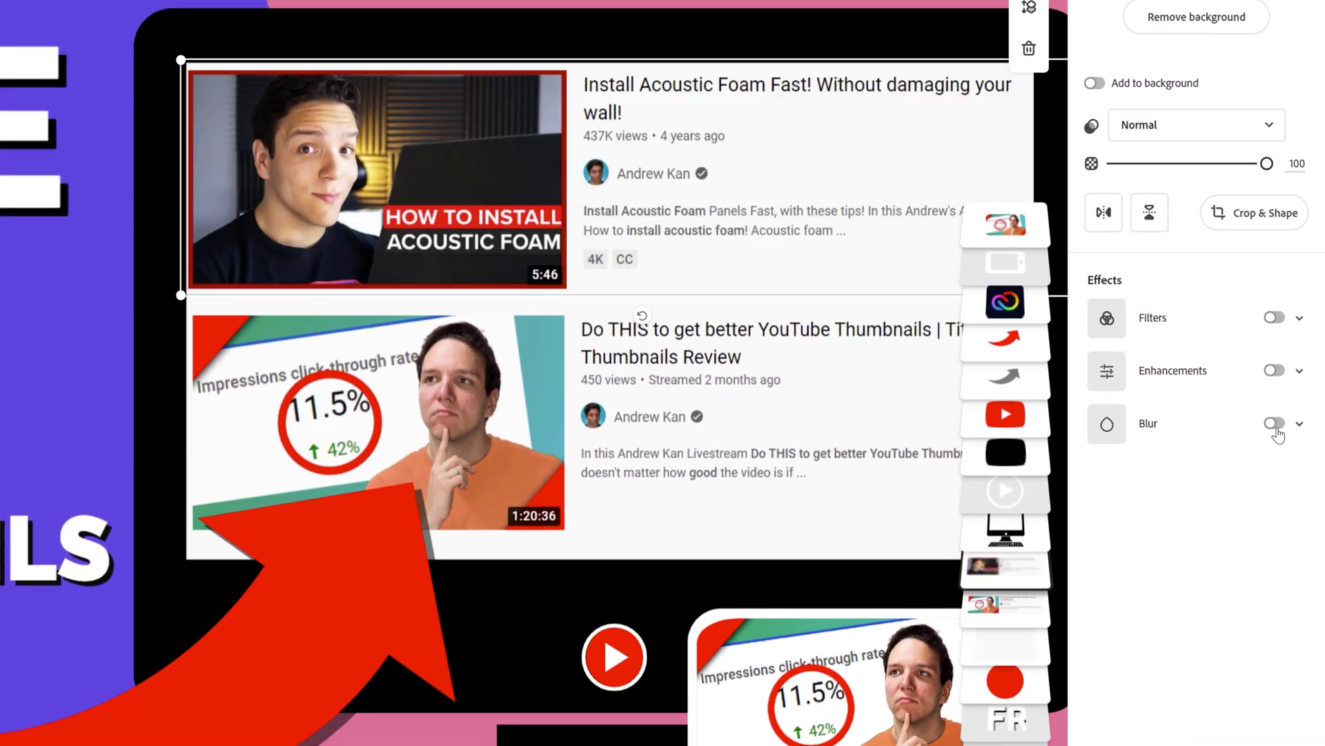
{"action": "left_click", "coordinate": [1276, 429]}
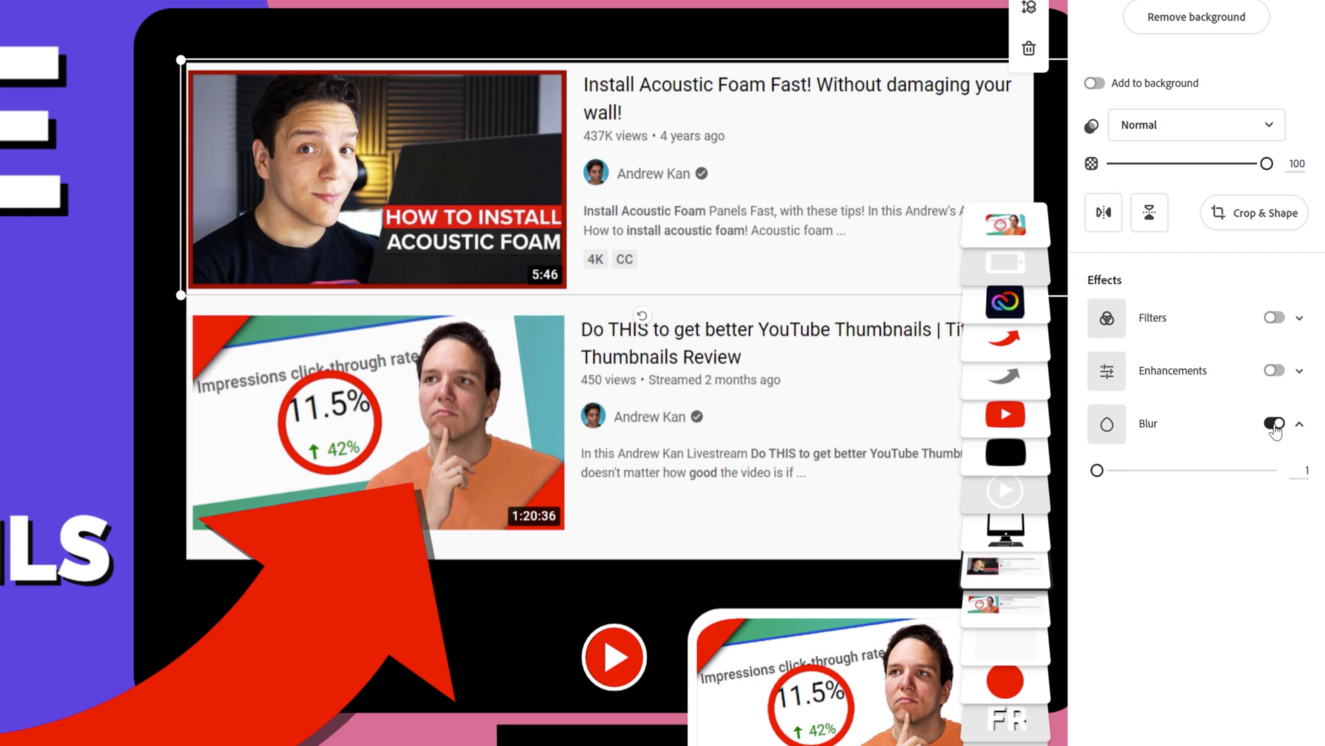
{"action": "double_click", "coordinate": [1305, 471]}
{"action": "type", "text": "3"}
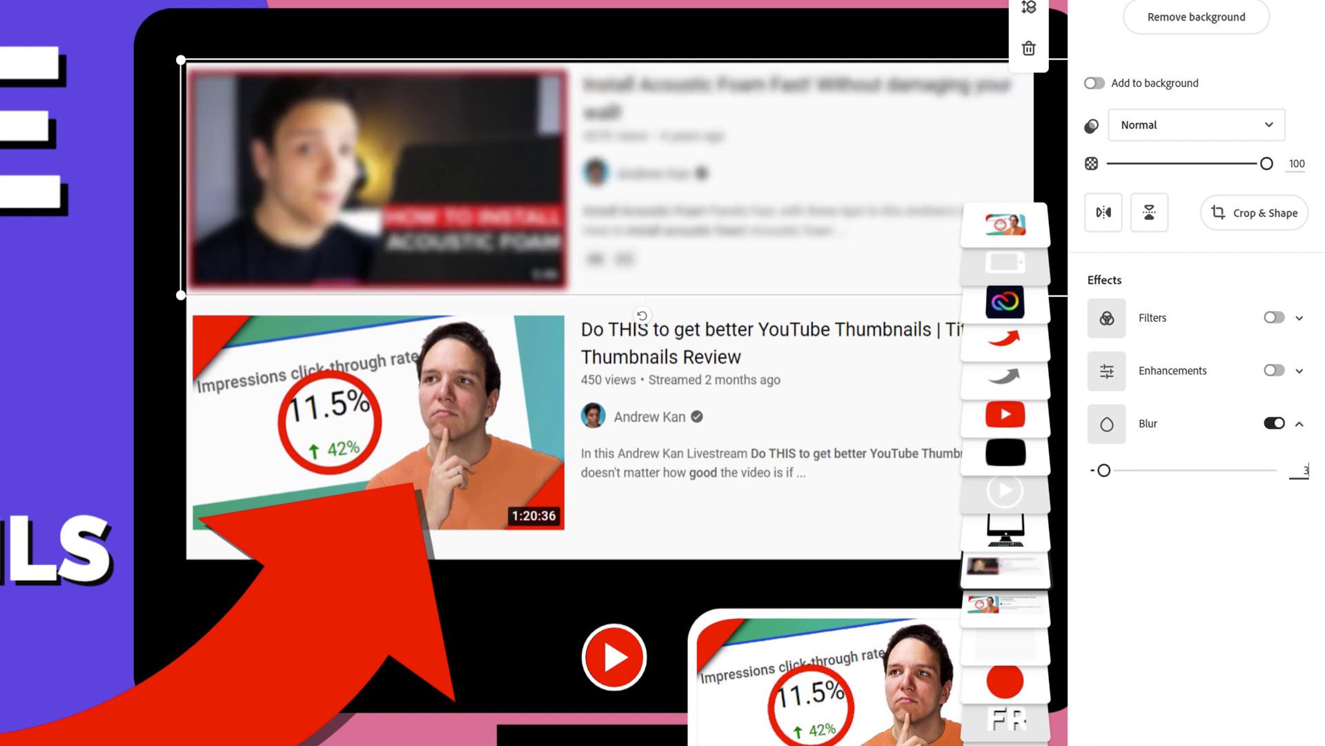
{"action": "left_click", "coordinate": [1167, 603]}
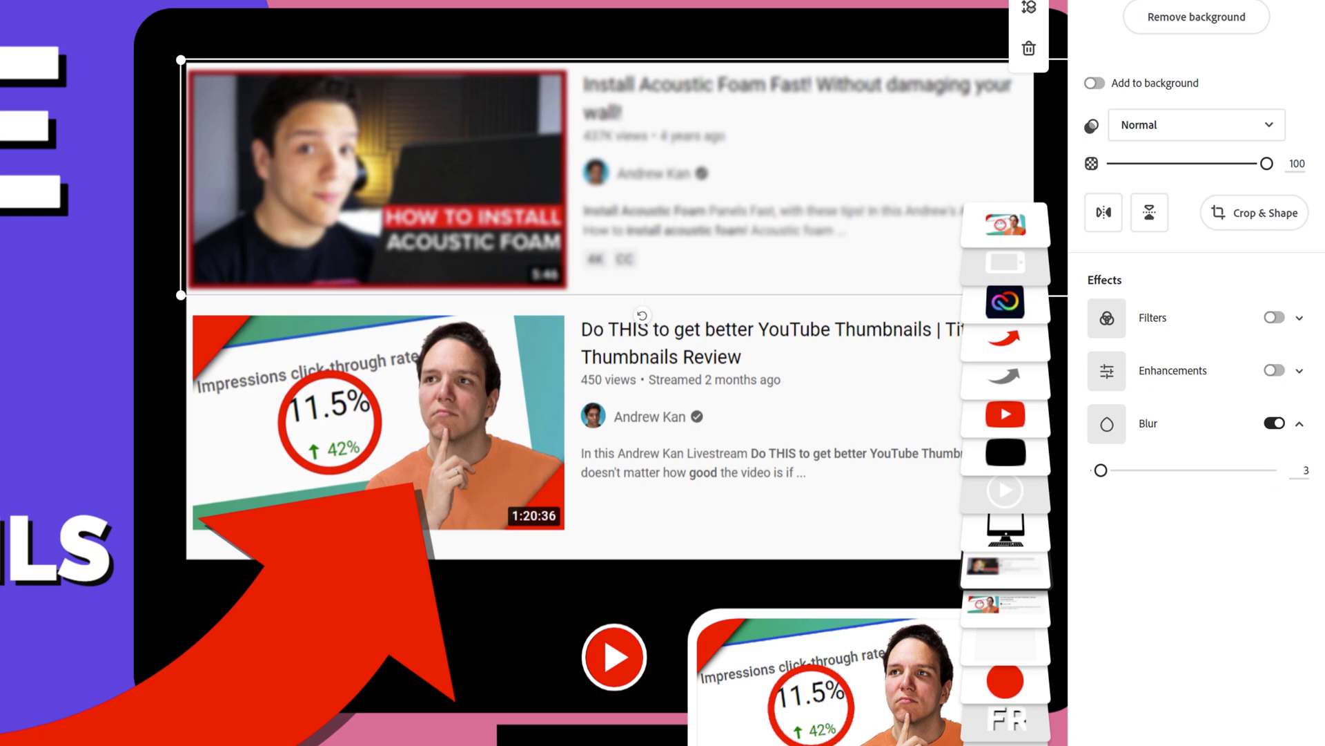
{"action": "left_click", "coordinate": [704, 690]}
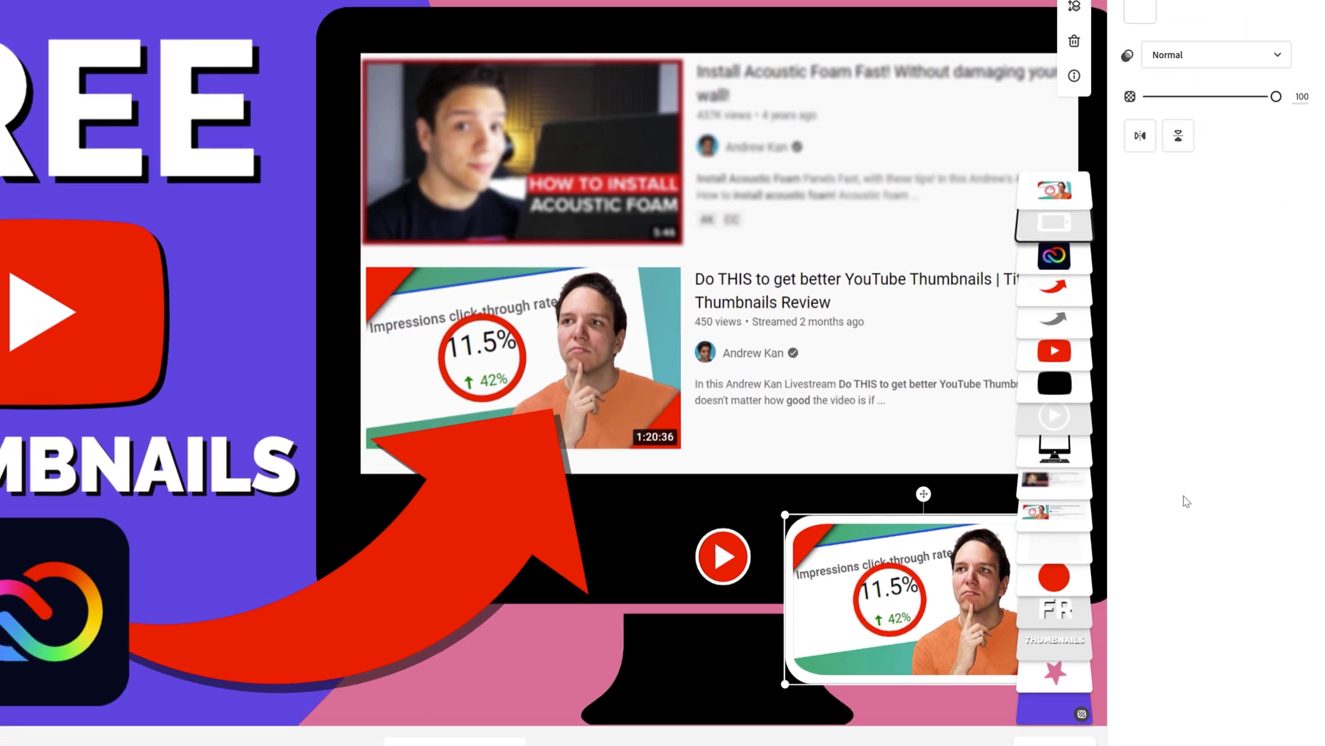
{"action": "key", "text": "Escape"}
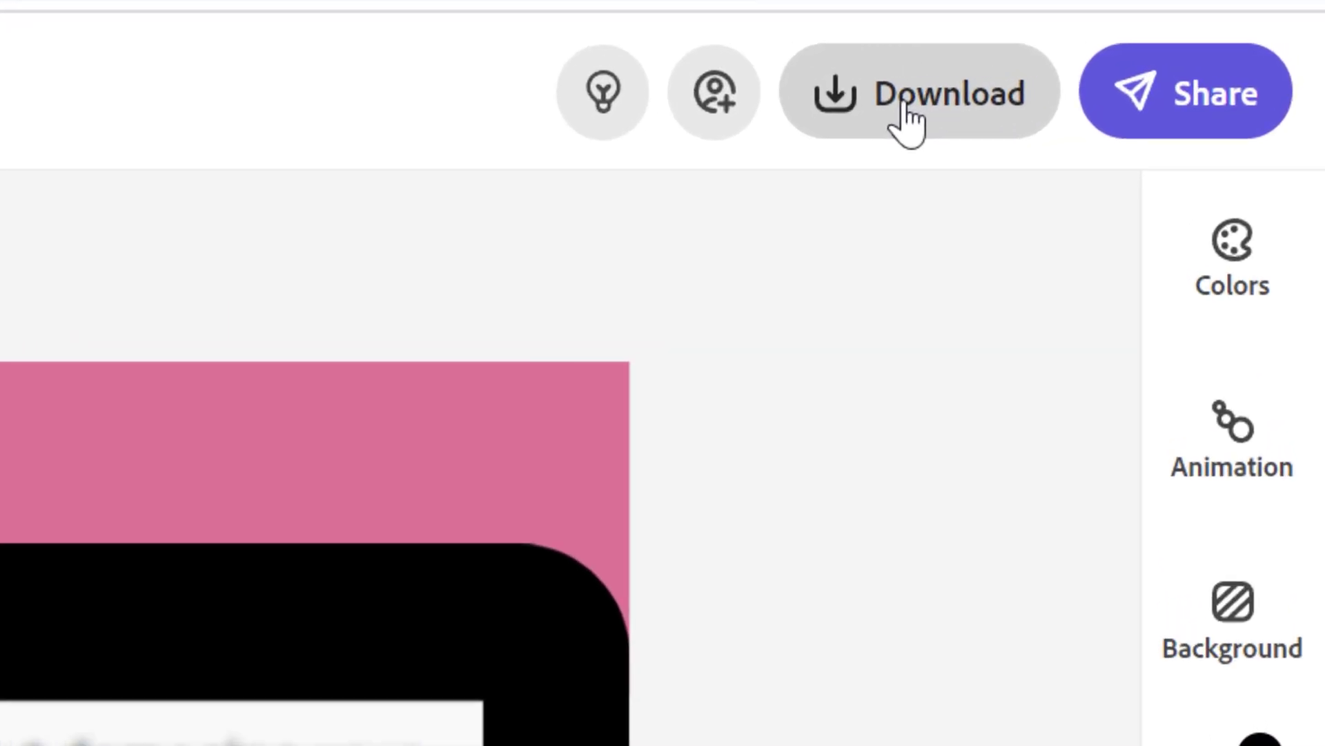
{"action": "left_click", "coordinate": [1177, 69]}
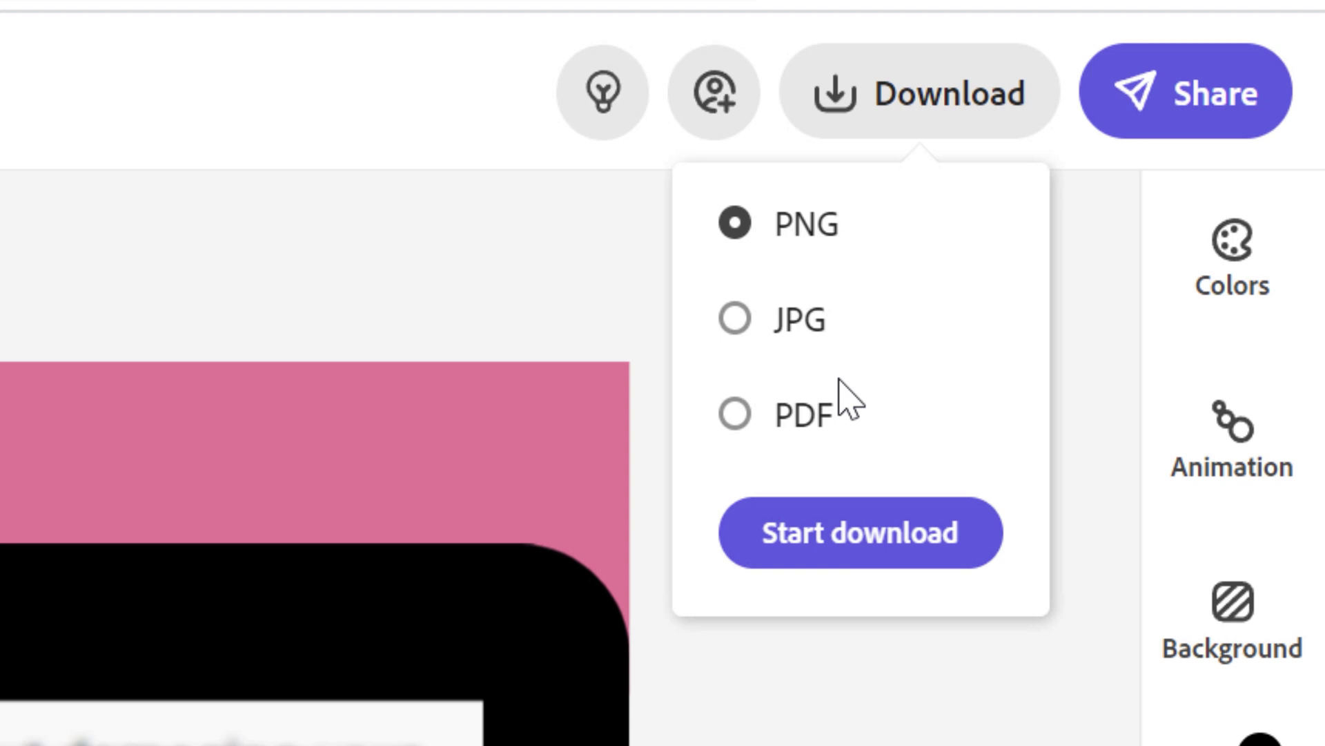
{"action": "left_click", "coordinate": [1068, 562]}
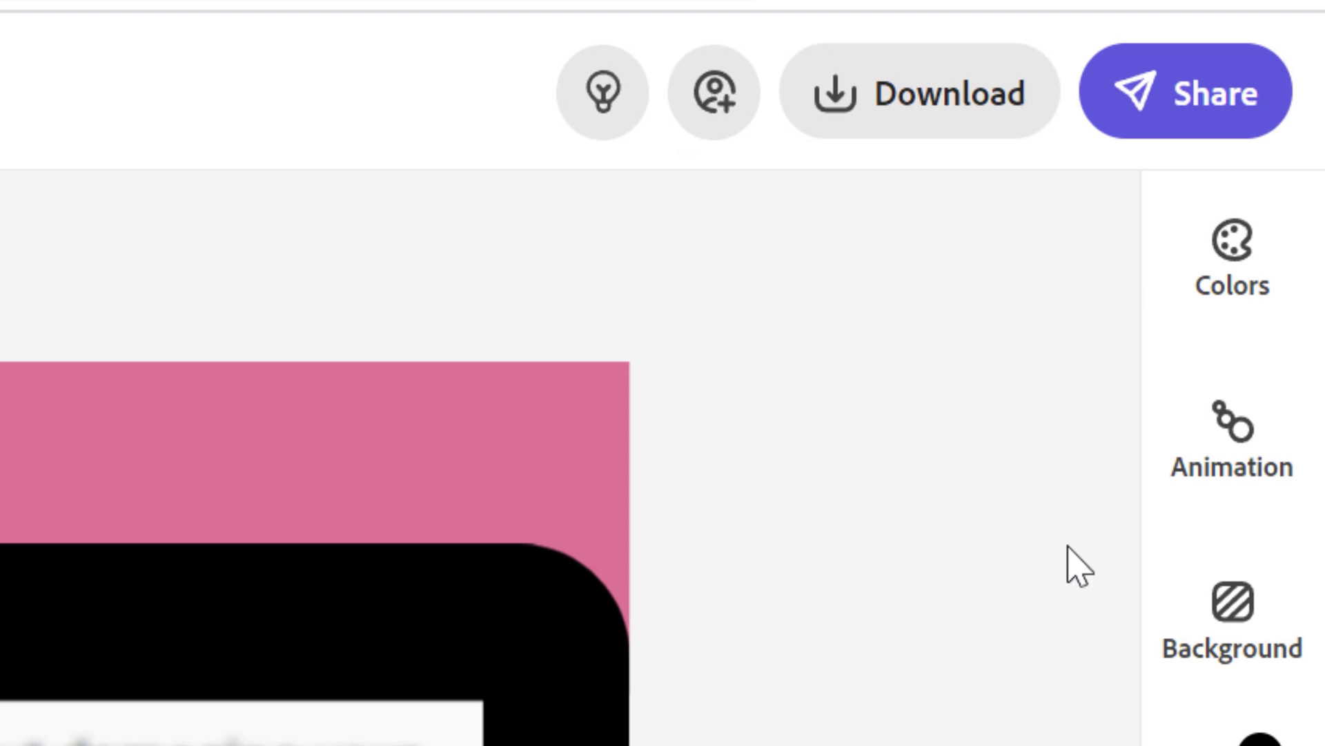
{"action": "left_click", "coordinate": [1194, 86]}
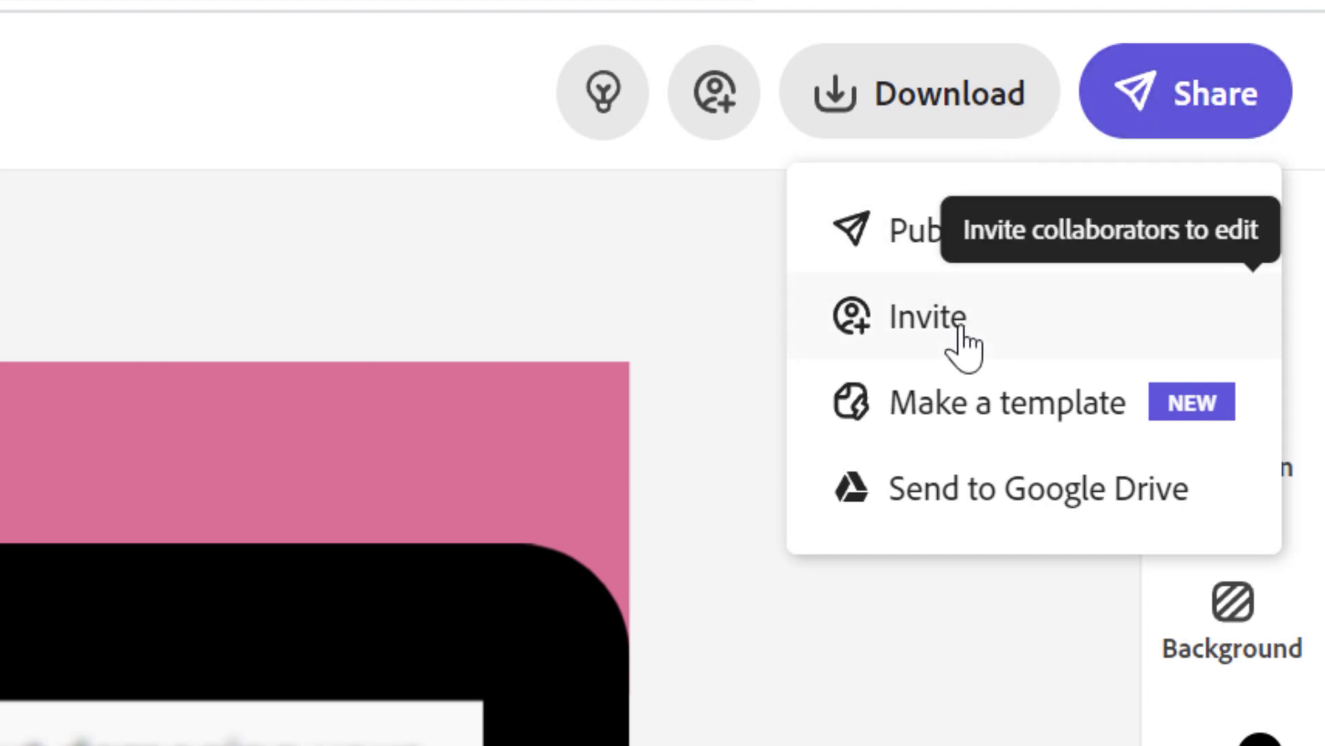
{"action": "left_click", "coordinate": [727, 224]}
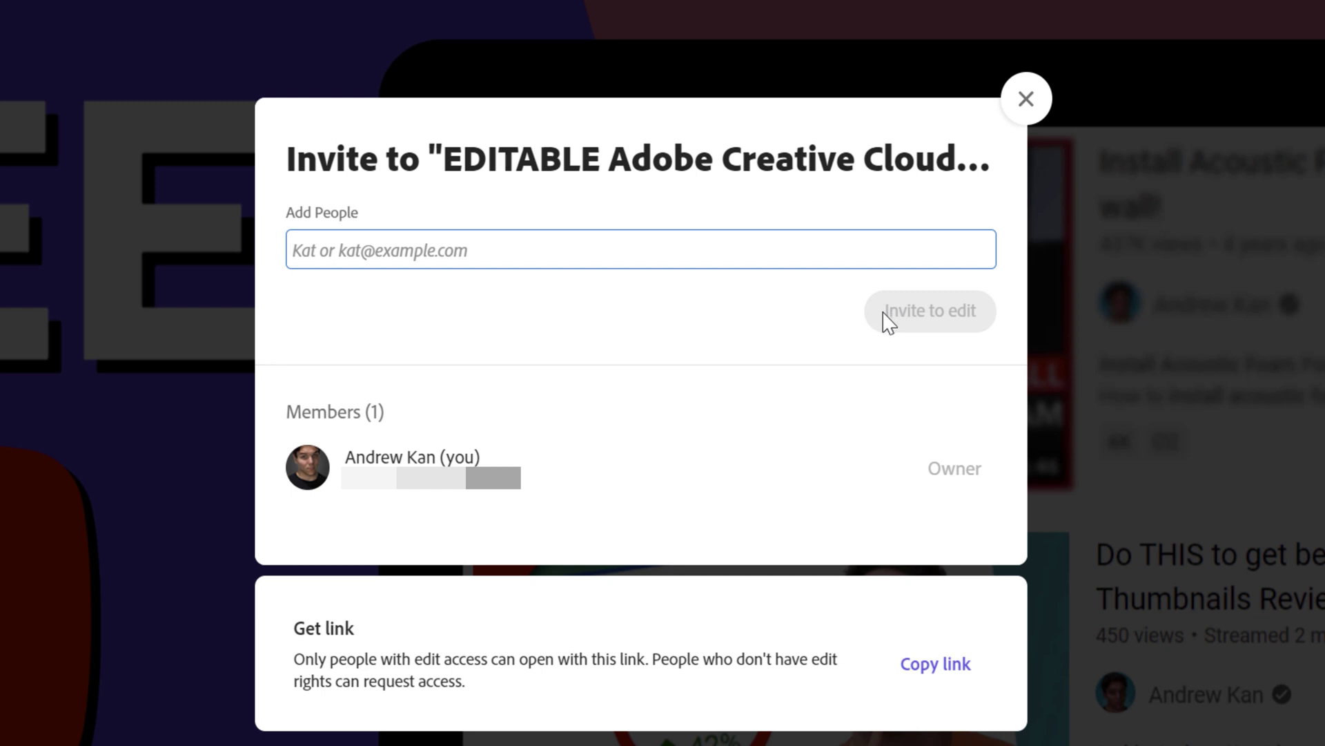
{"action": "left_click", "coordinate": [1025, 102]}
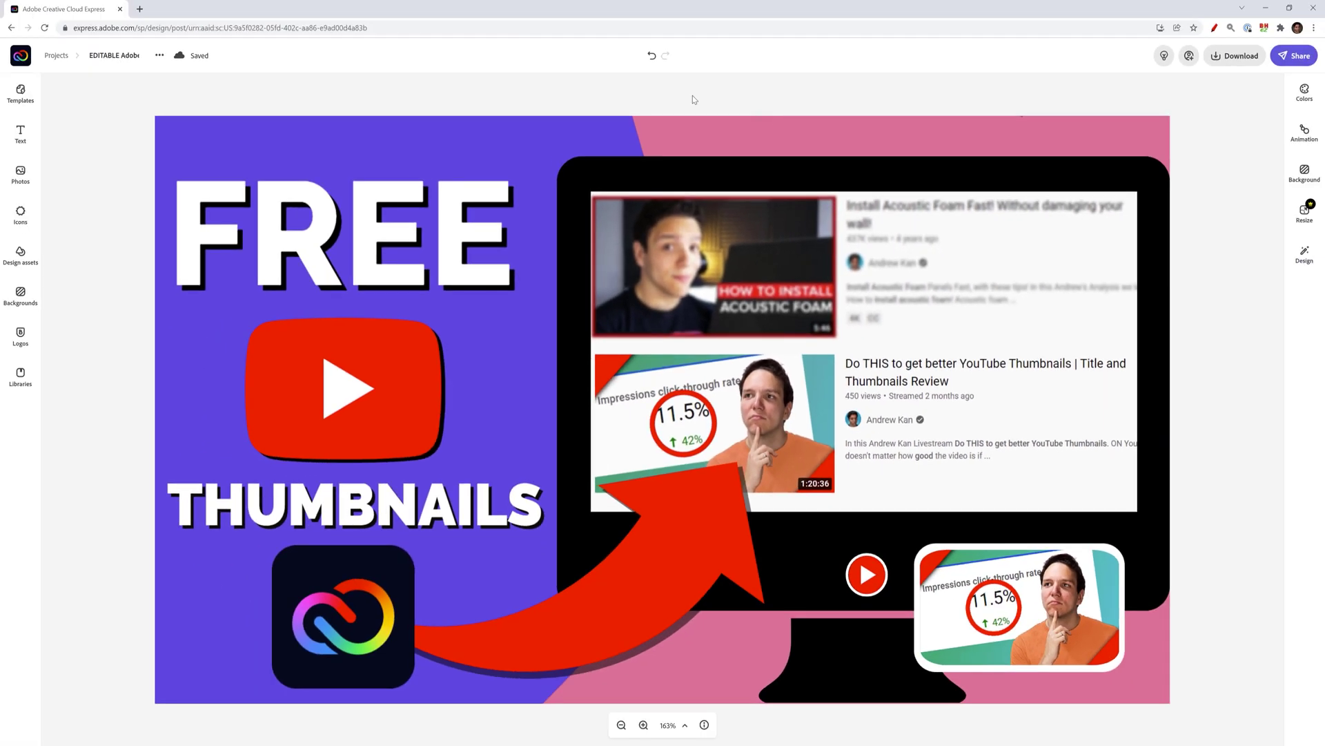